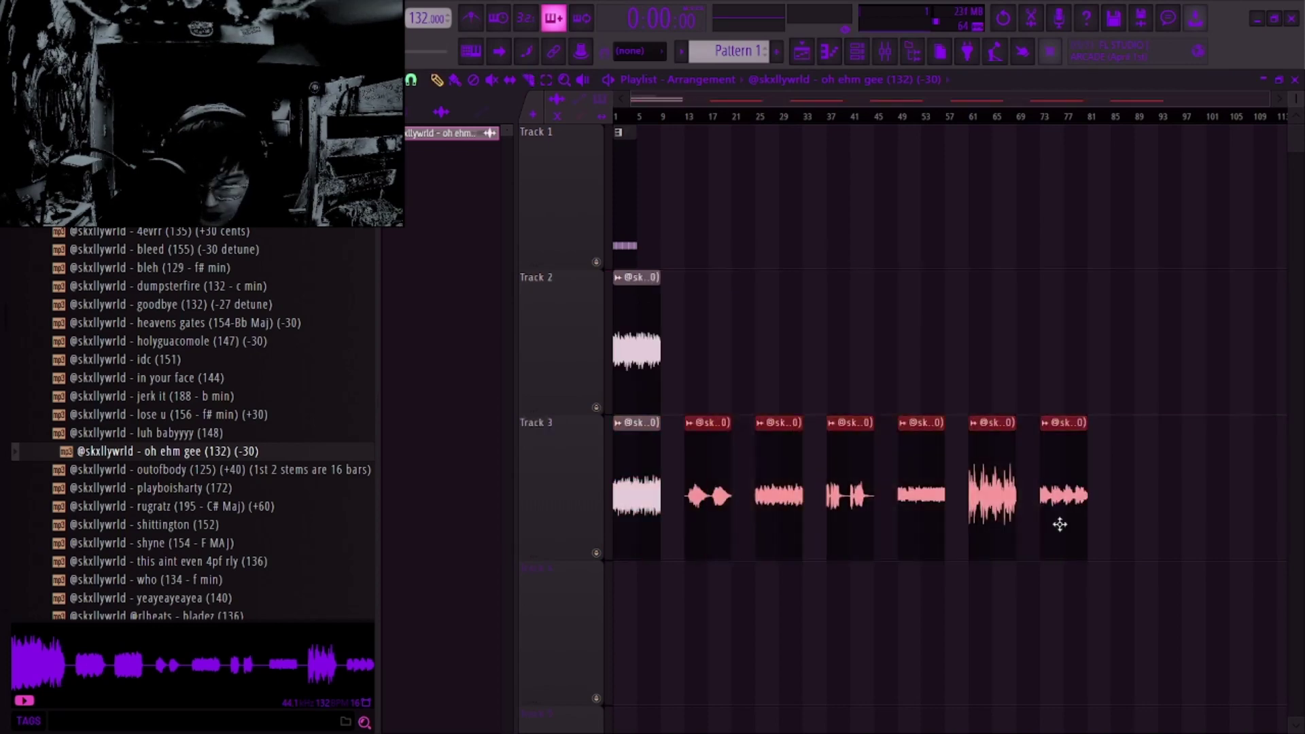
Step: Stack the sliced oh ehm gee stems on separate playlist tracks, each starting at bar 1
{"action": "left_click_drag", "start_coordinate": [1060, 524], "coordinate": [938, 629]}
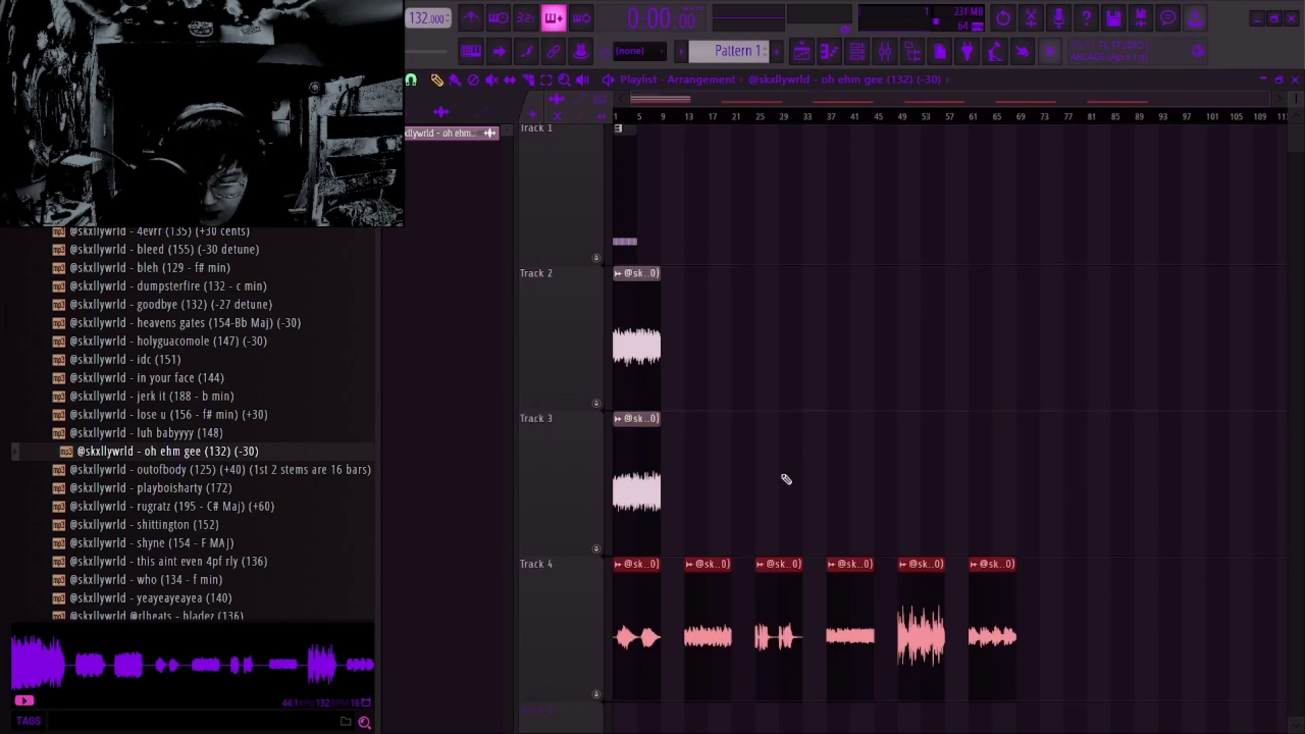
{"action": "scroll", "coordinate": [917, 476], "scroll_direction": "down", "scroll_amount": 1}
{"action": "left_click_drag", "start_coordinate": [1151, 469], "coordinate": [642, 649]}
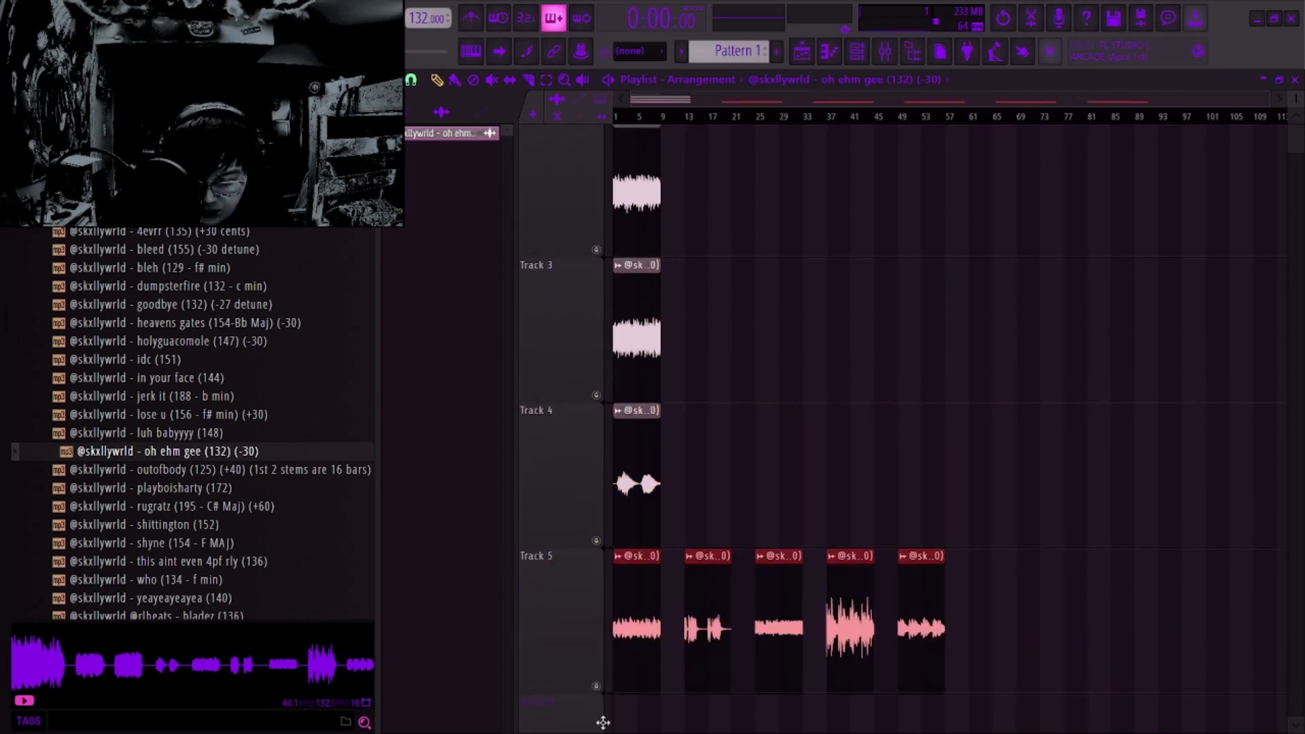
{"action": "scroll", "coordinate": [824, 352], "scroll_direction": "down", "scroll_amount": 1}
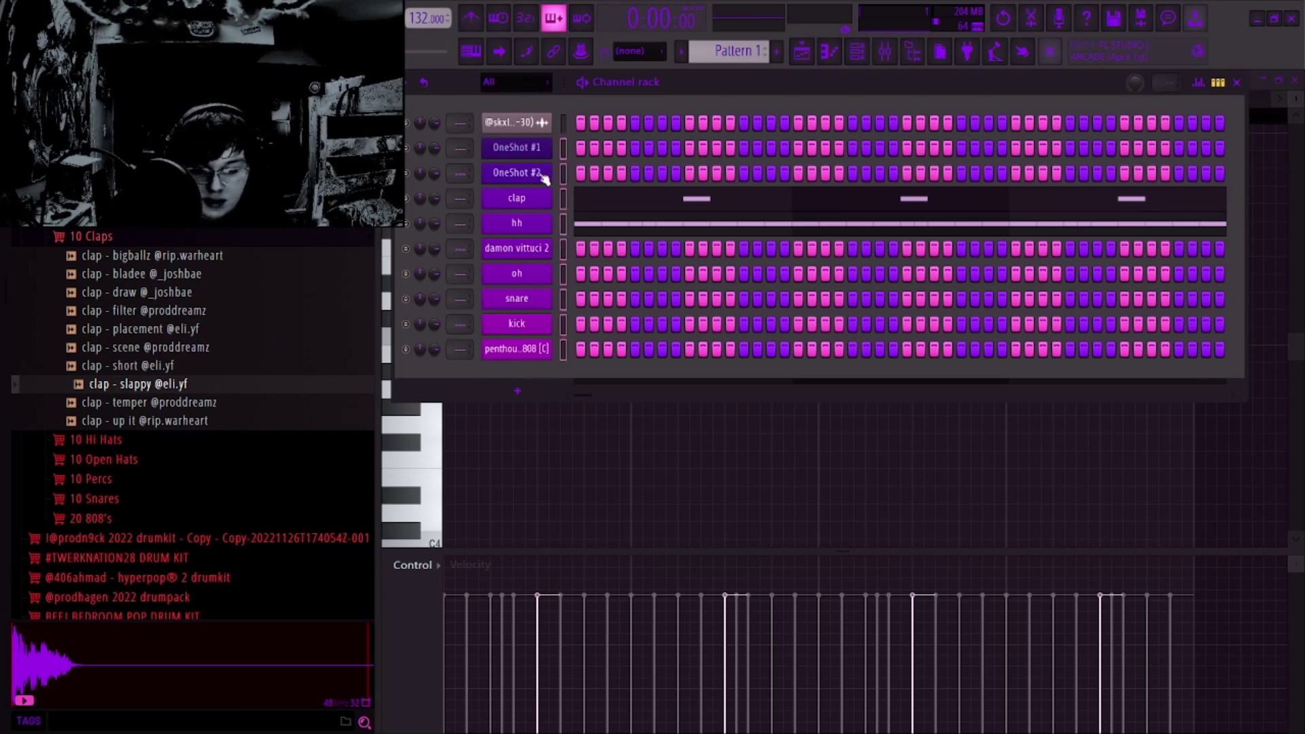
Step: Check the volume envelope settings of the OneShot #1 channel
{"action": "left_click", "coordinate": [538, 148]}
{"action": "left_click", "coordinate": [522, 155]}
{"action": "left_click", "coordinate": [521, 153]}
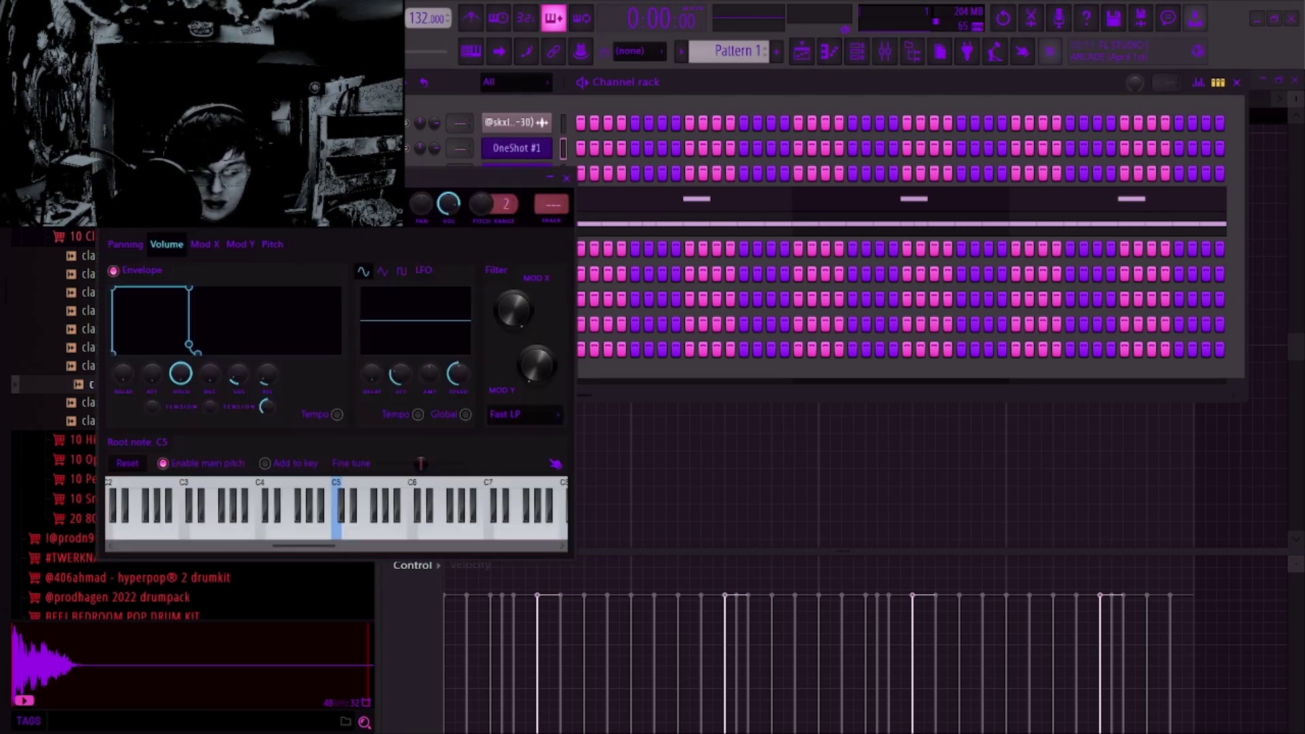
{"action": "left_click", "coordinate": [508, 153]}
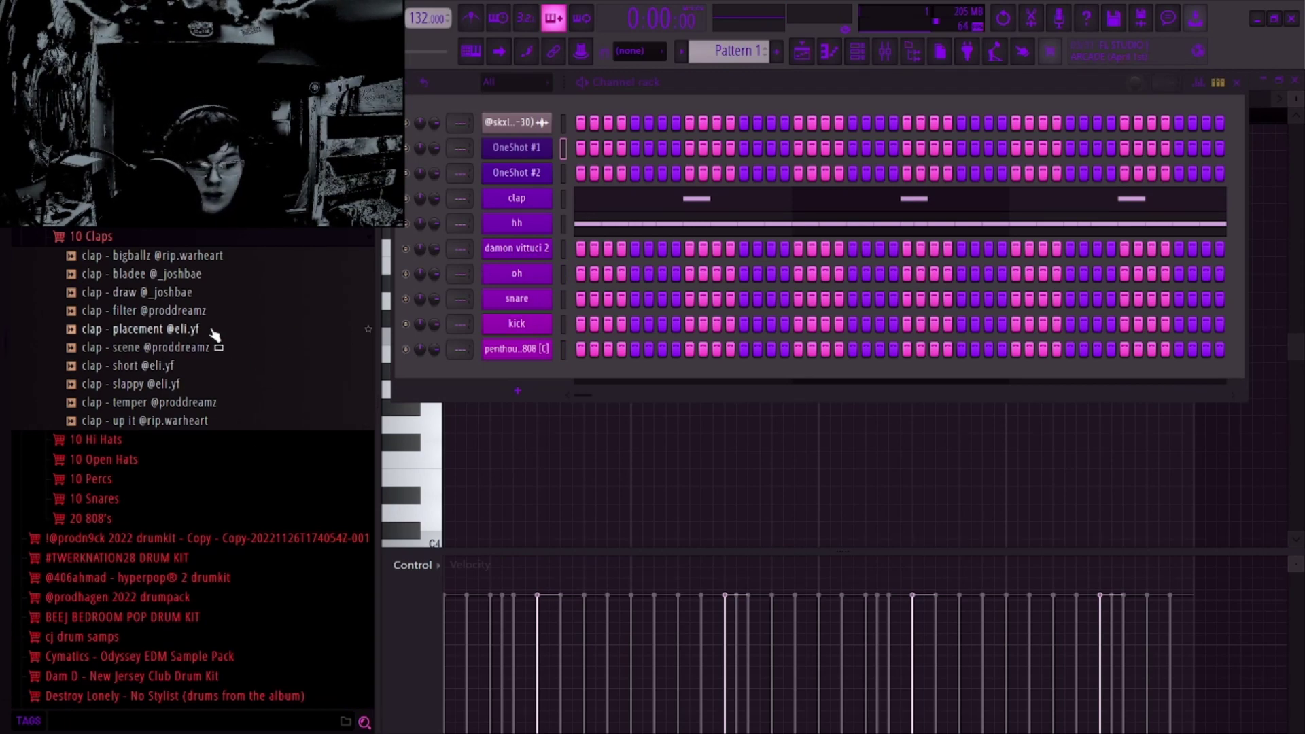
Step: Load the clap - up it sample into the clap channel and fill a hit on every 8 steps
{"action": "left_click_drag", "start_coordinate": [201, 329], "coordinate": [560, 203]}
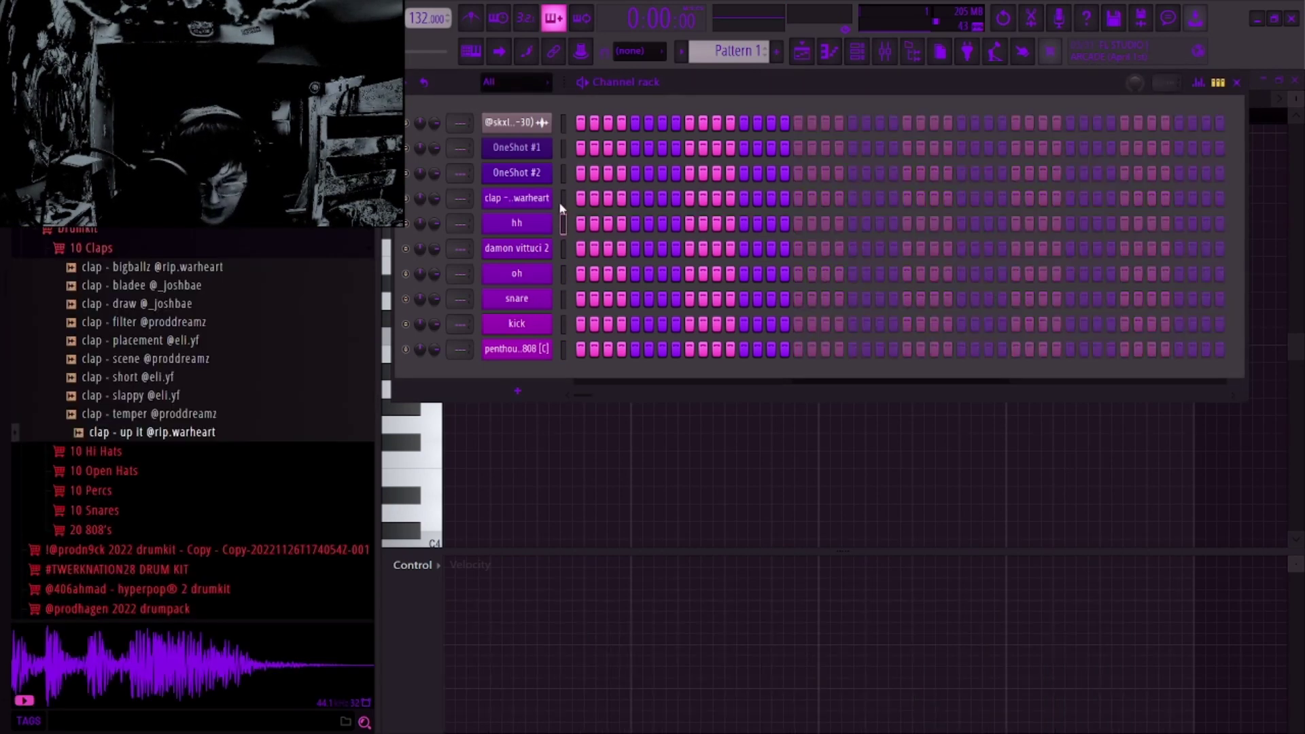
{"action": "right_click", "coordinate": [507, 198]}
{"action": "left_click", "coordinate": [508, 198]}
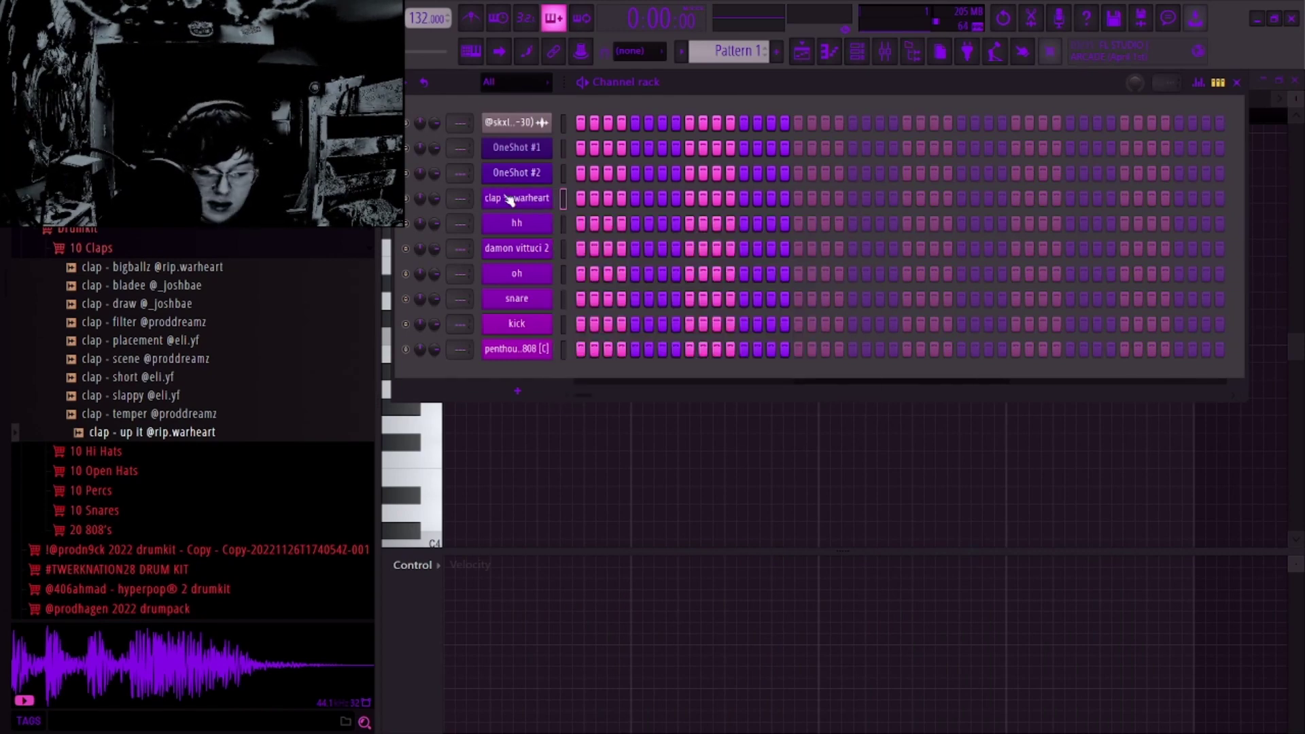
{"action": "right_click", "coordinate": [510, 201]}
{"action": "left_click", "coordinate": [761, 275]}
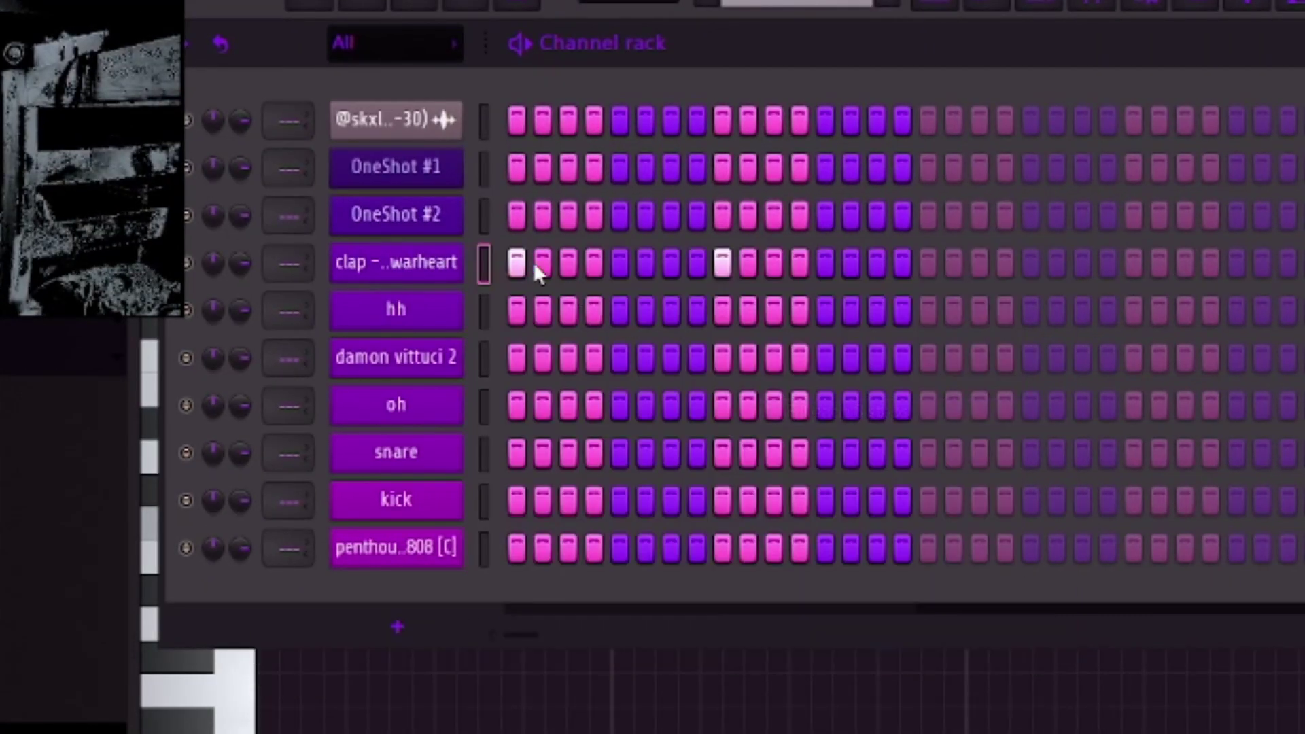
Step: In the clap channel's piano roll, keep only the beat 3 hit of bar 1 and repeat it in each bar through bar 8
{"action": "right_click", "coordinate": [474, 264]}
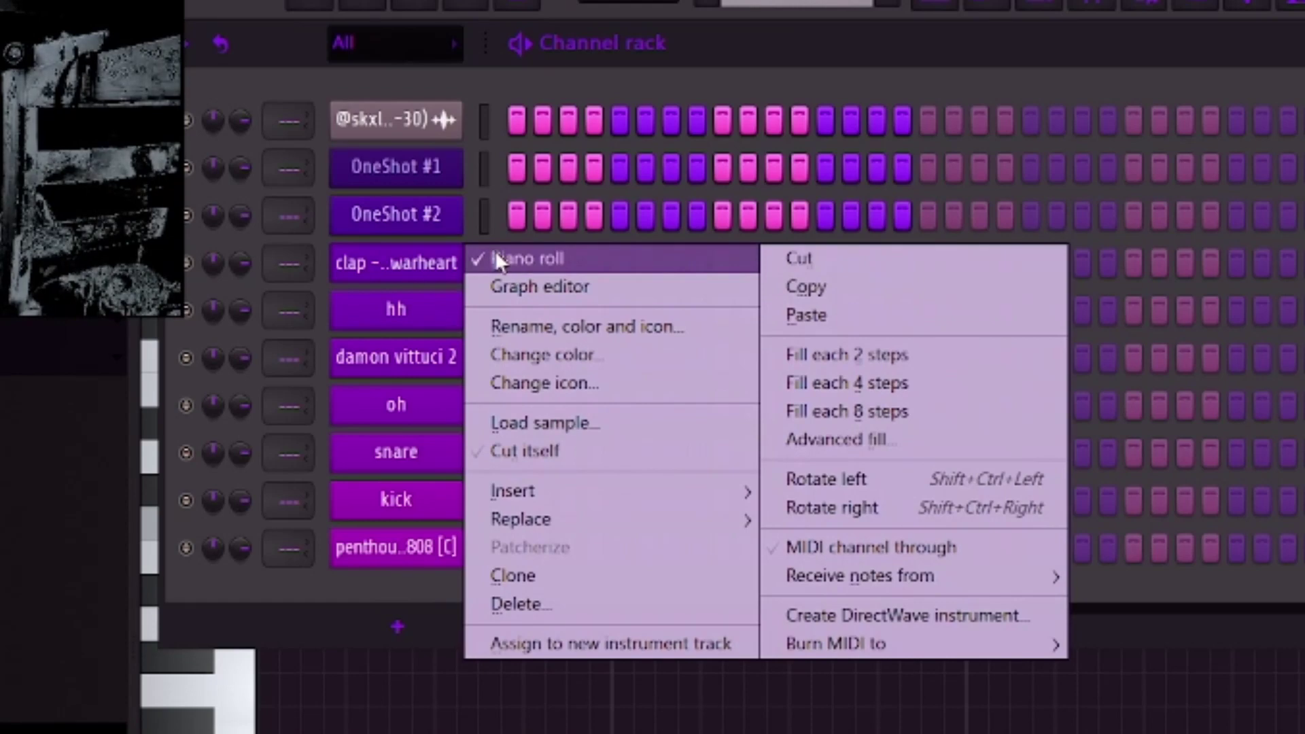
{"action": "left_click", "coordinate": [506, 258]}
{"action": "right_click", "coordinate": [388, 249]}
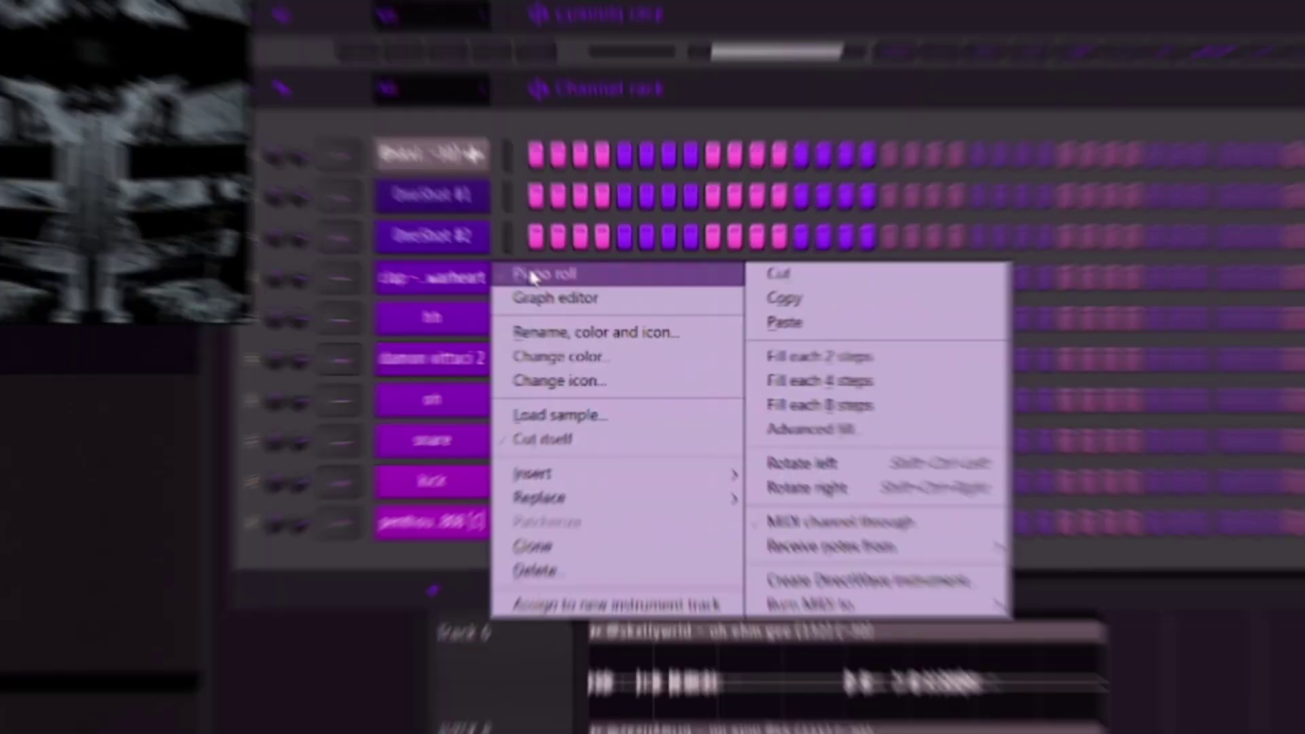
{"action": "left_click", "coordinate": [508, 258]}
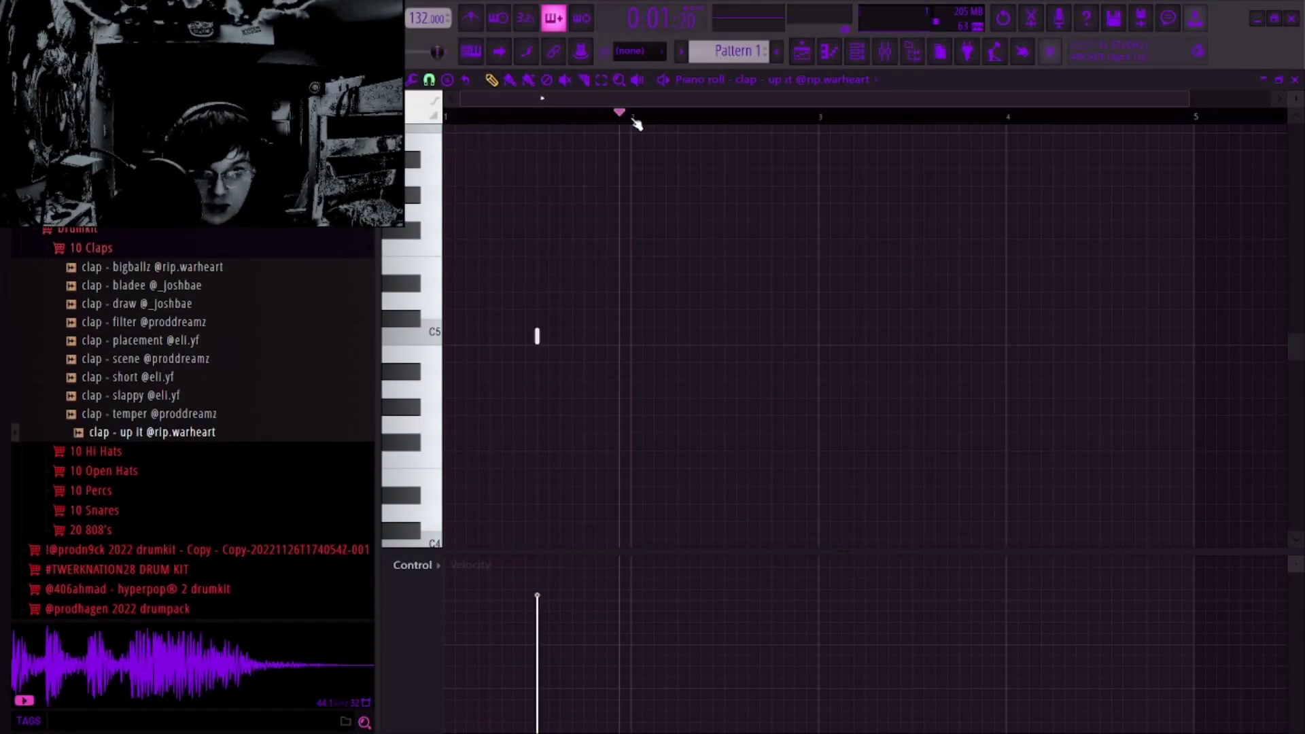
{"action": "left_click_drag", "start_coordinate": [637, 123], "coordinate": [544, 254]}
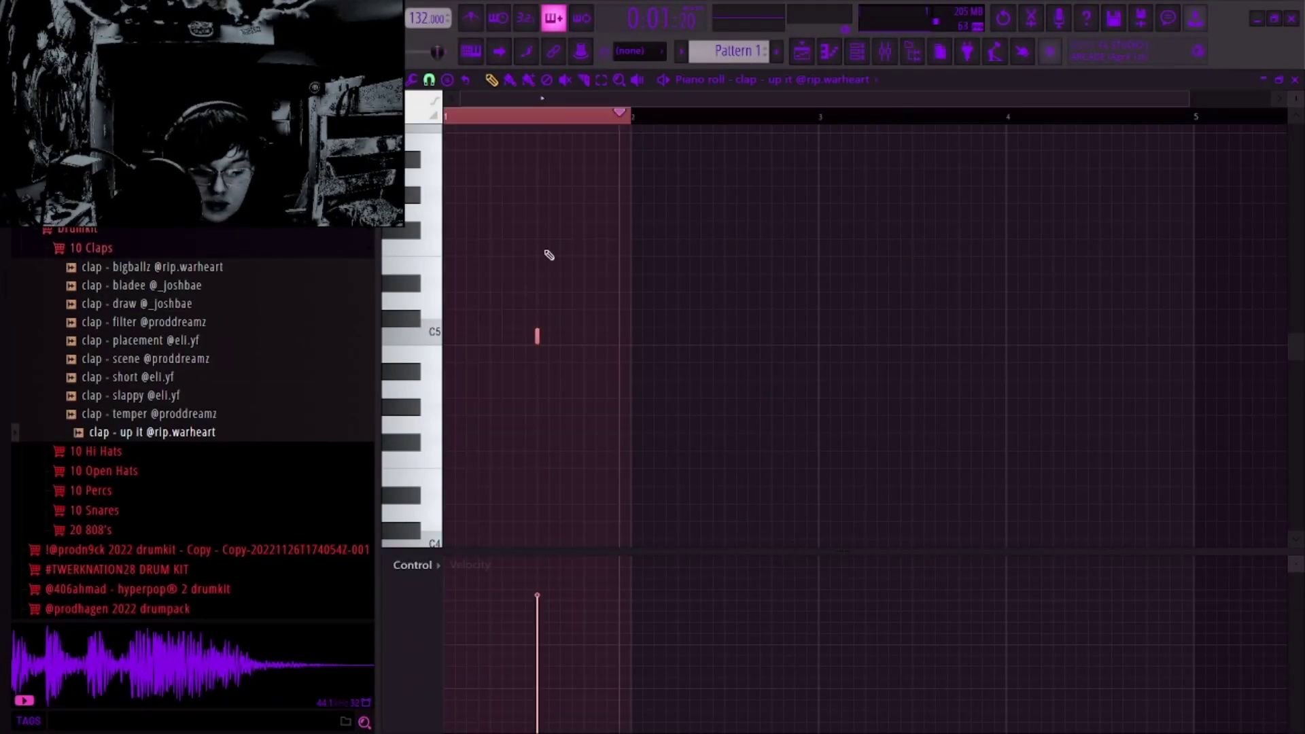
{"action": "key", "text": "ctrl+b"}
{"action": "key", "text": "ctrl+b"}
{"action": "key", "text": "ctrl+b"}
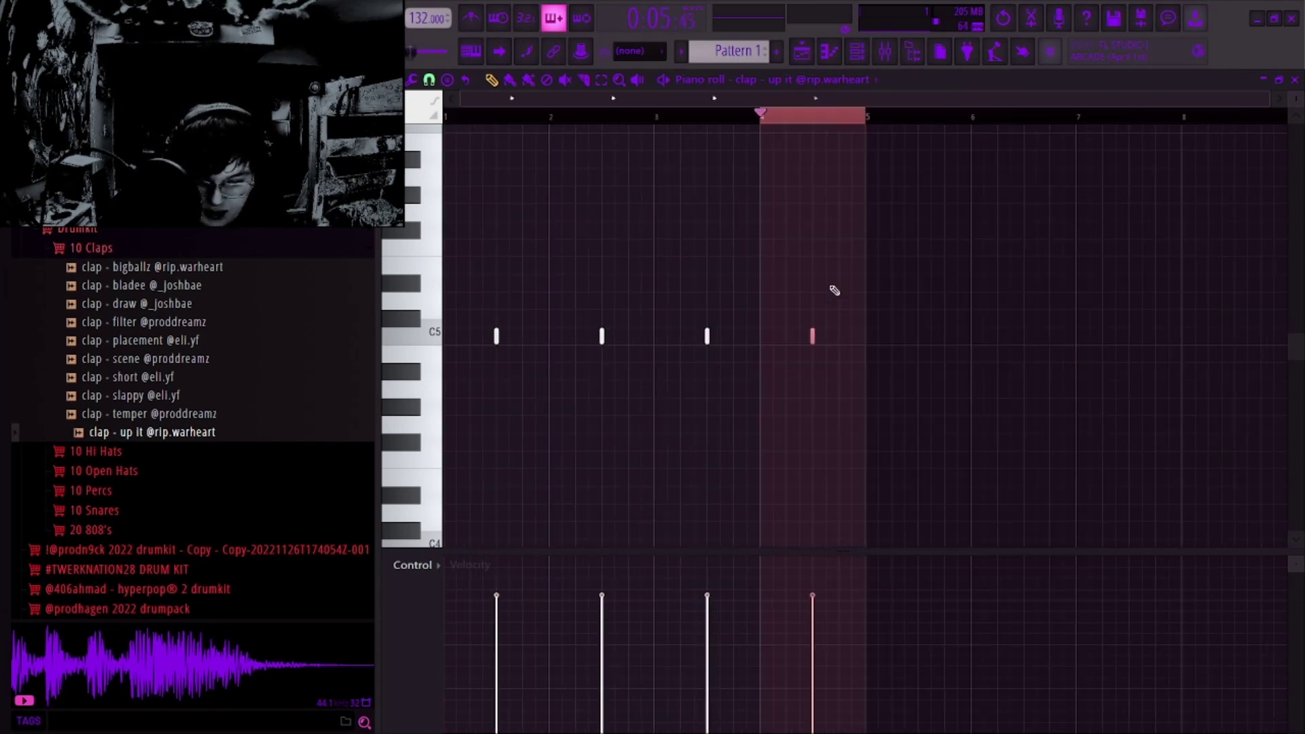
{"action": "key", "text": "ctrl+b"}
{"action": "key", "text": "ctrl+b"}
{"action": "key", "text": "ctrl+b"}
Step: Play the arrangement and change the time-stretching mode of the oh ehm gee audio clip
{"action": "key", "text": "F5"}
{"action": "scroll", "coordinate": [650, 600], "scroll_direction": "up", "scroll_amount": 2}
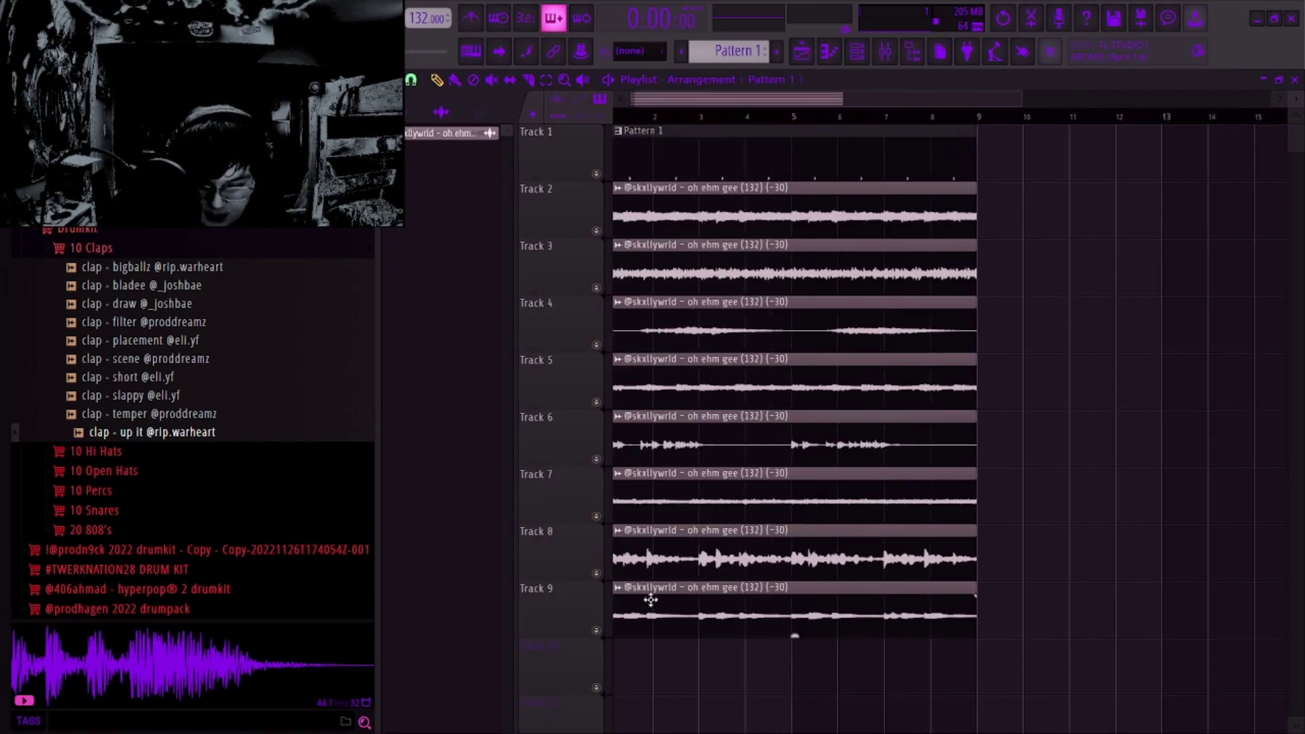
{"action": "key", "text": "space"}
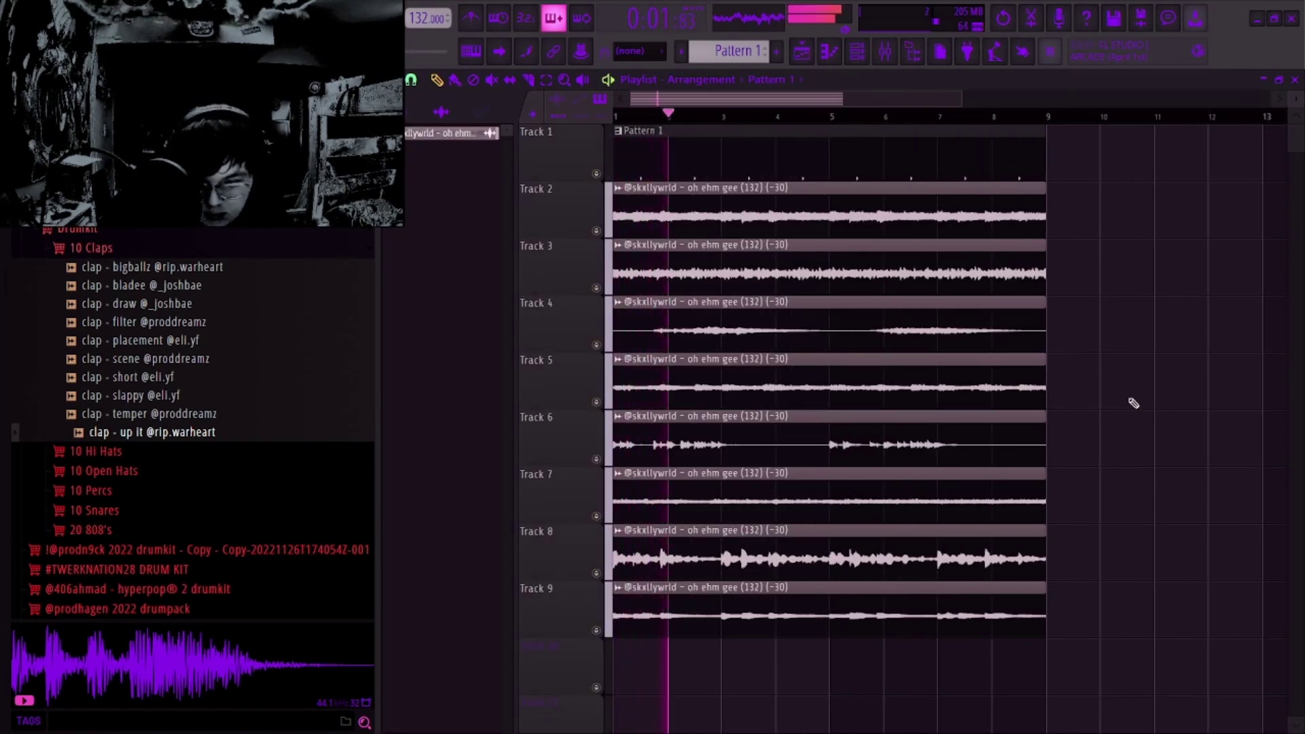
{"action": "double_click", "coordinate": [821, 214]}
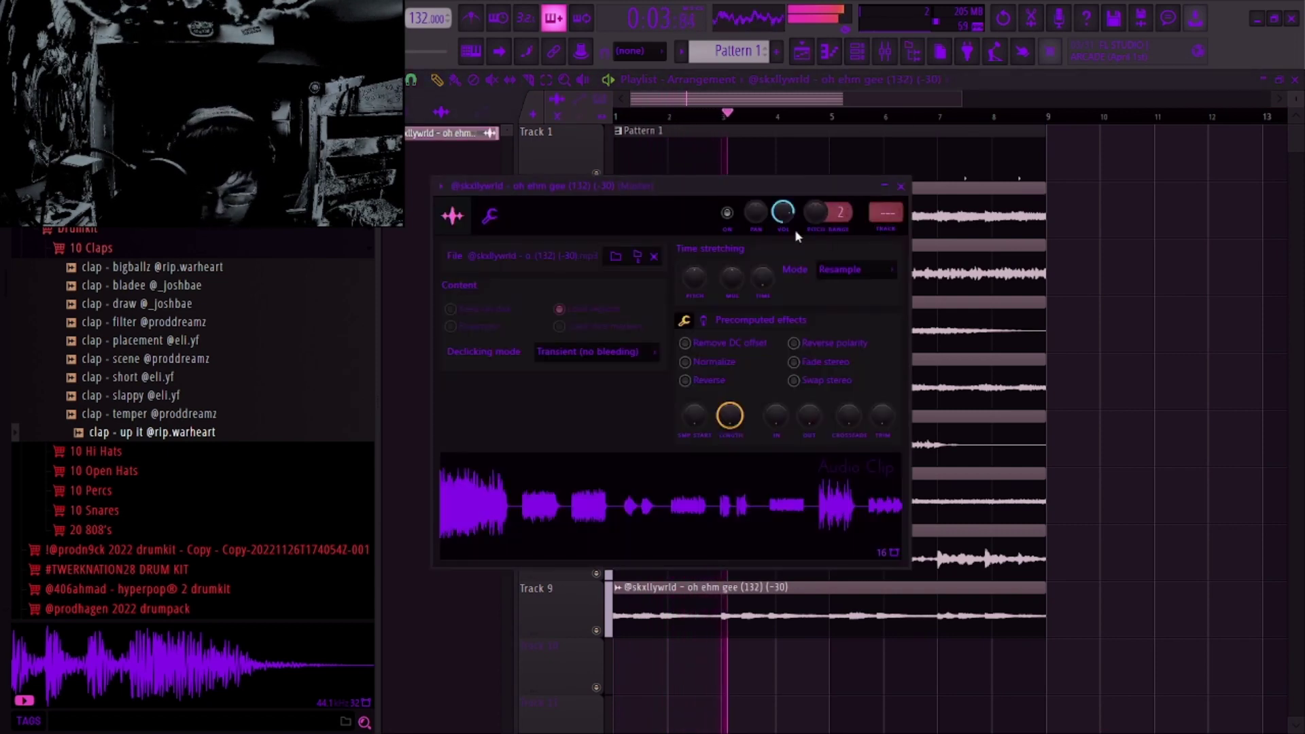
{"action": "left_click", "coordinate": [831, 270]}
{"action": "left_click", "coordinate": [834, 314]}
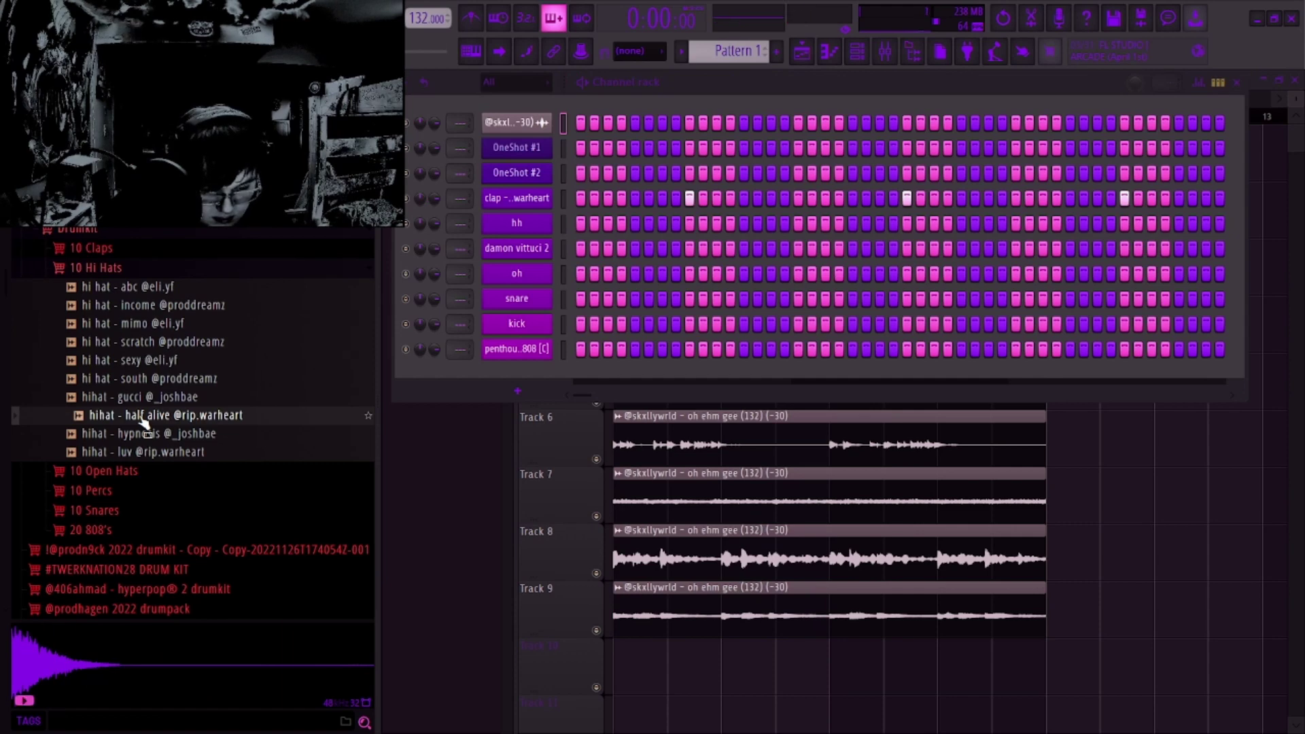
Step: Load the hihat - half alive sample into the hh channel, fill every 2 steps and play the pattern
{"action": "left_click_drag", "start_coordinate": [346, 430], "coordinate": [517, 223]}
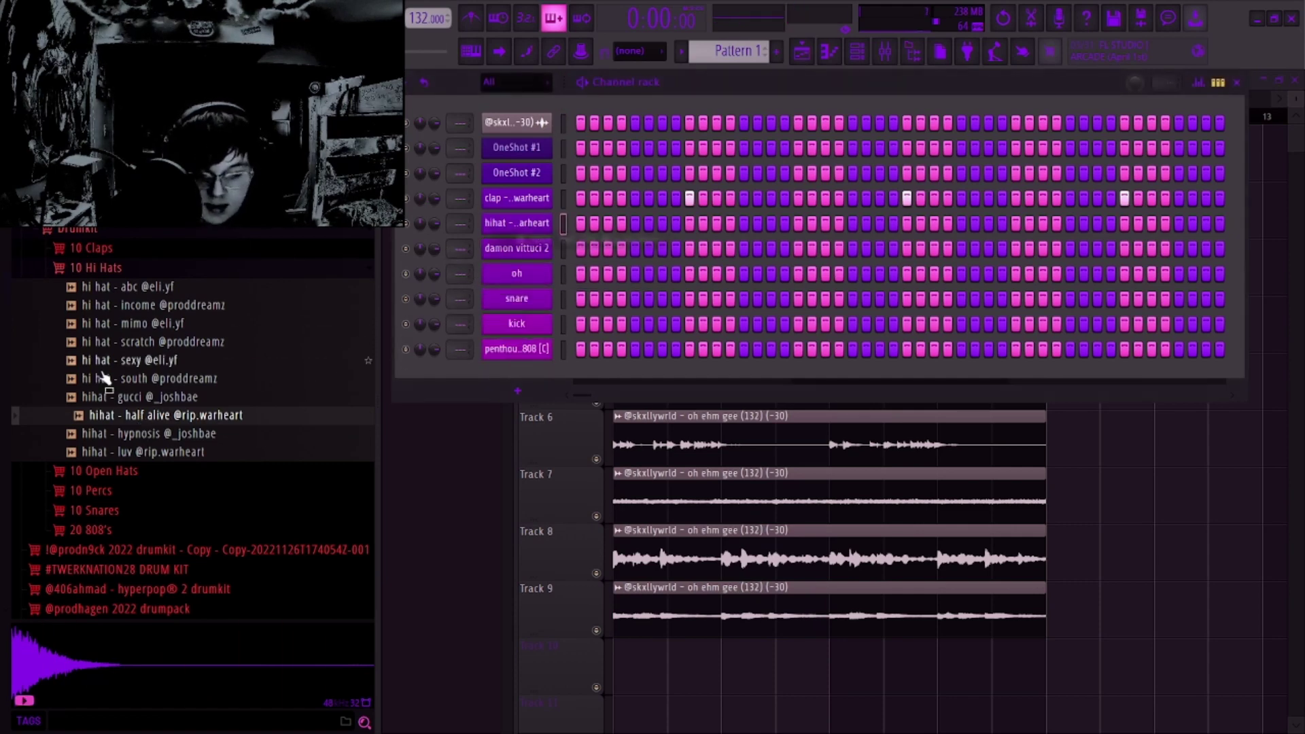
{"action": "key", "text": "F9"}
{"action": "right_click", "coordinate": [503, 223]}
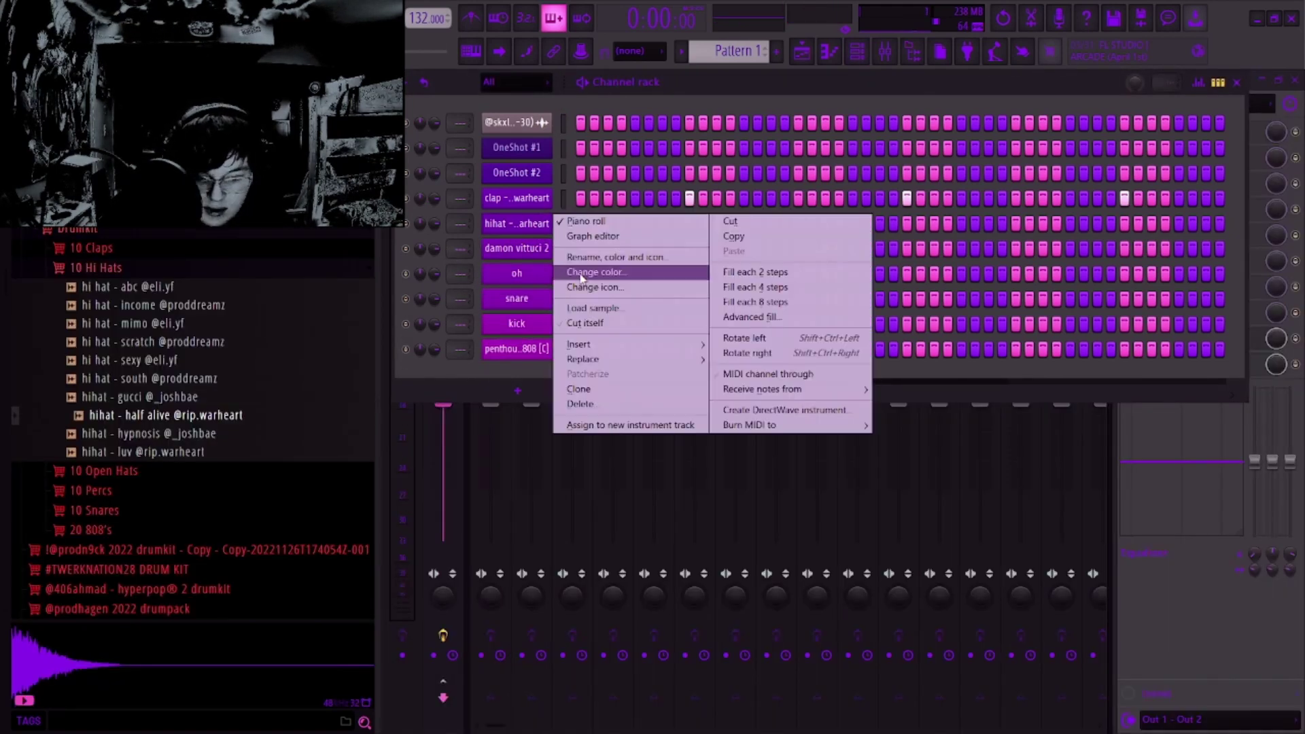
{"action": "left_click", "coordinate": [734, 273]}
{"action": "key", "text": "F7"}
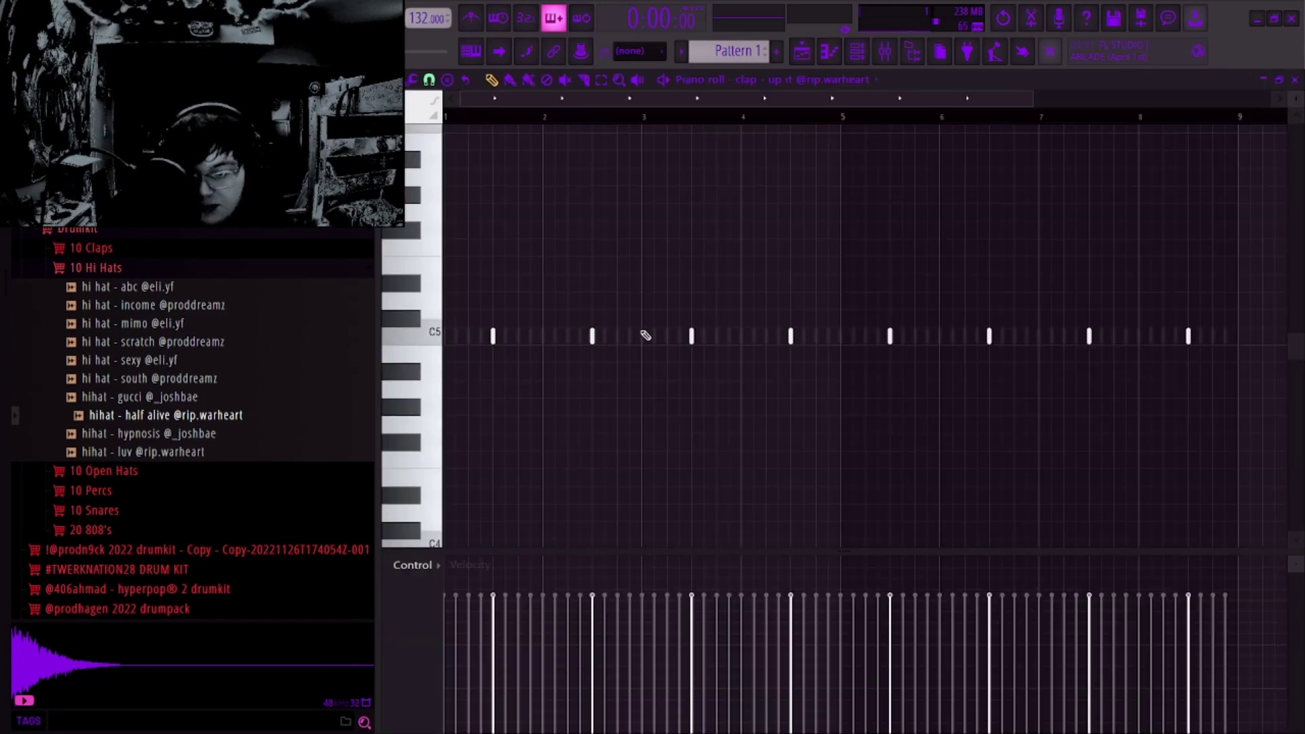
{"action": "scroll", "coordinate": [477, 255], "scroll_direction": "down", "scroll_amount": 3}
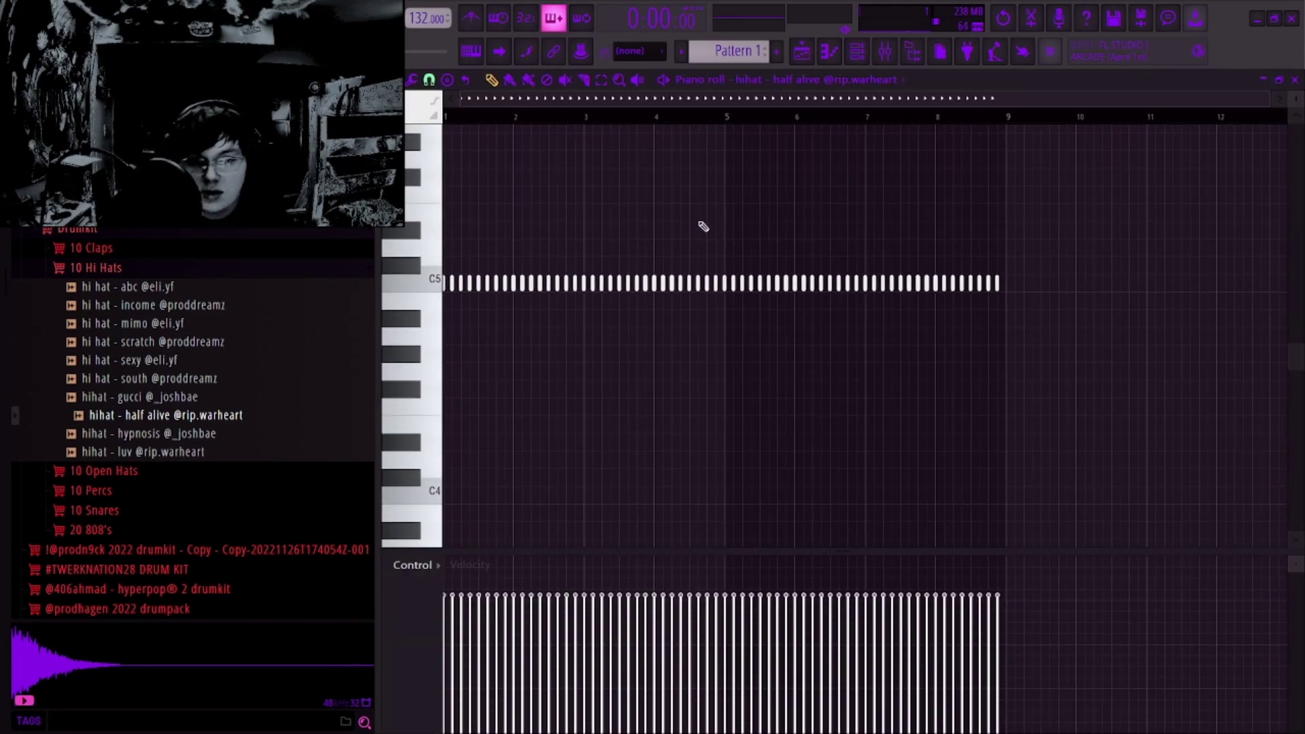
{"action": "key", "text": "space"}
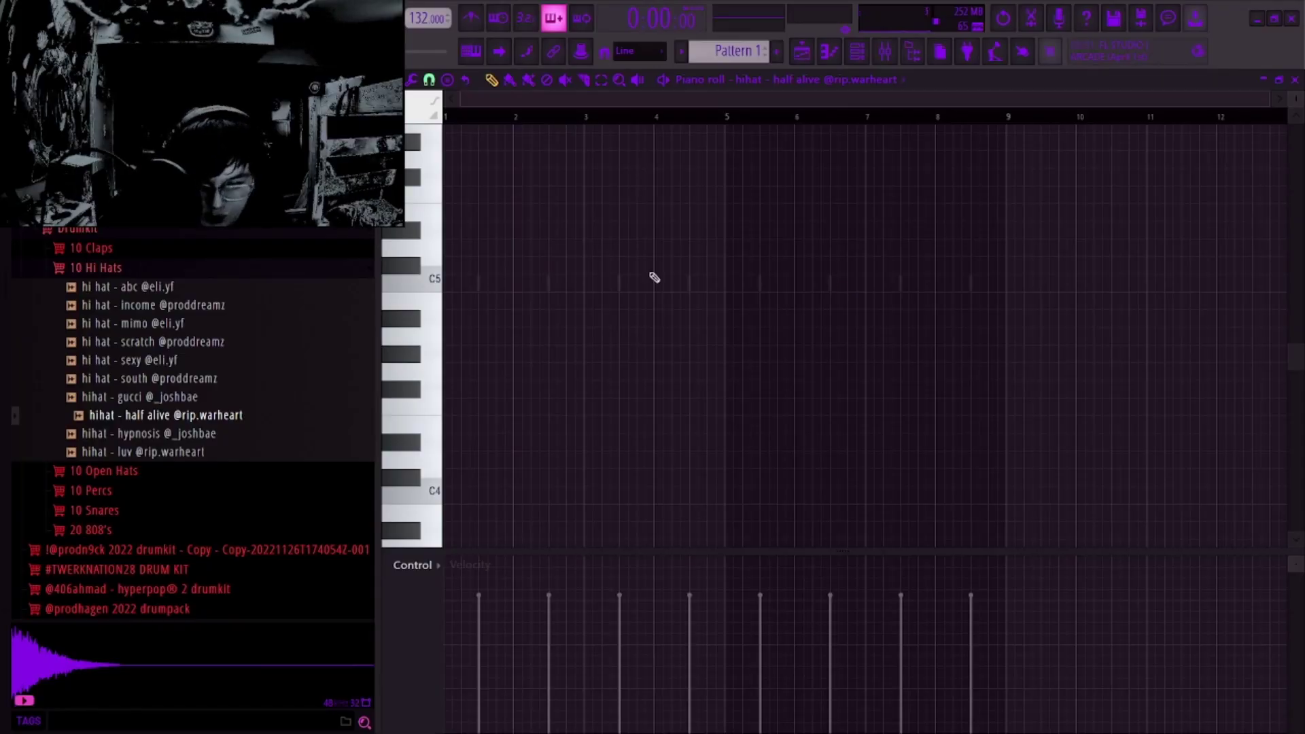
Step: Draw a syncopated hi-hat rhythm on C5 in bar 1, with pairs of adjacent notes and gaps between them
{"action": "scroll", "coordinate": [654, 277], "scroll_direction": "up", "scroll_amount": 8}
{"action": "left_click", "coordinate": [463, 295]}
{"action": "left_click", "coordinate": [502, 295]}
{"action": "key", "text": "space"}
{"action": "left_click", "coordinate": [583, 298]}
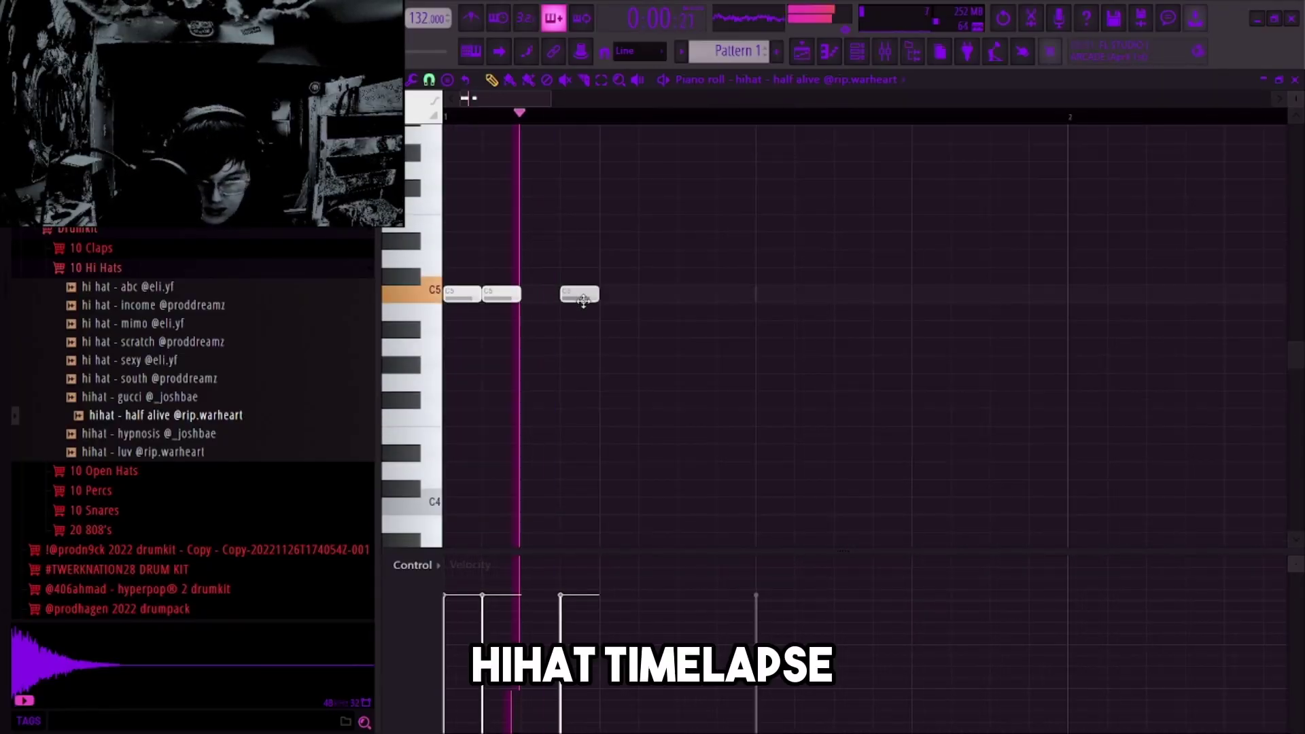
{"action": "left_click", "coordinate": [696, 295]}
{"action": "left_click", "coordinate": [737, 295]}
{"action": "left_click", "coordinate": [854, 295]}
{"action": "key", "text": "space"}
Step: Add hi-hat notes on C5 in bar 2 and ramp the velocities of the selected three-note roll upward
{"action": "scroll", "coordinate": [971, 309], "scroll_direction": "right", "scroll_amount": 5}
{"action": "left_click", "coordinate": [600, 347]}
{"action": "left_click", "coordinate": [676, 347]}
{"action": "left_click_drag", "start_coordinate": [833, 643], "coordinate": [917, 623]}
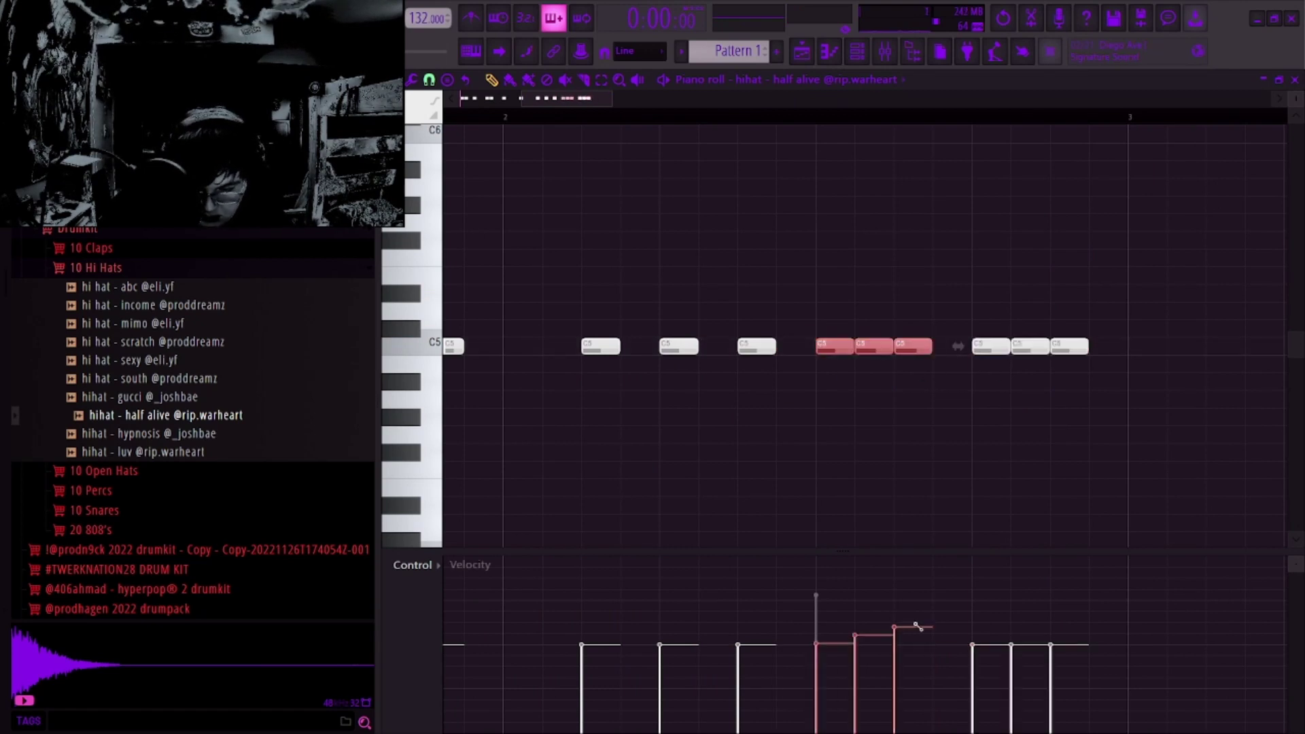
{"action": "scroll", "coordinate": [895, 463], "scroll_direction": "down", "scroll_amount": 5}
{"action": "key", "text": "space"}
Step: Duplicate the two-bar hi-hat rhythm into bars 3 and 4 and play it
{"action": "key", "text": "space"}
{"action": "key", "text": "ctrl+b"}
{"action": "scroll", "coordinate": [871, 466], "scroll_direction": "up", "scroll_amount": 3}
{"action": "key", "text": "space"}
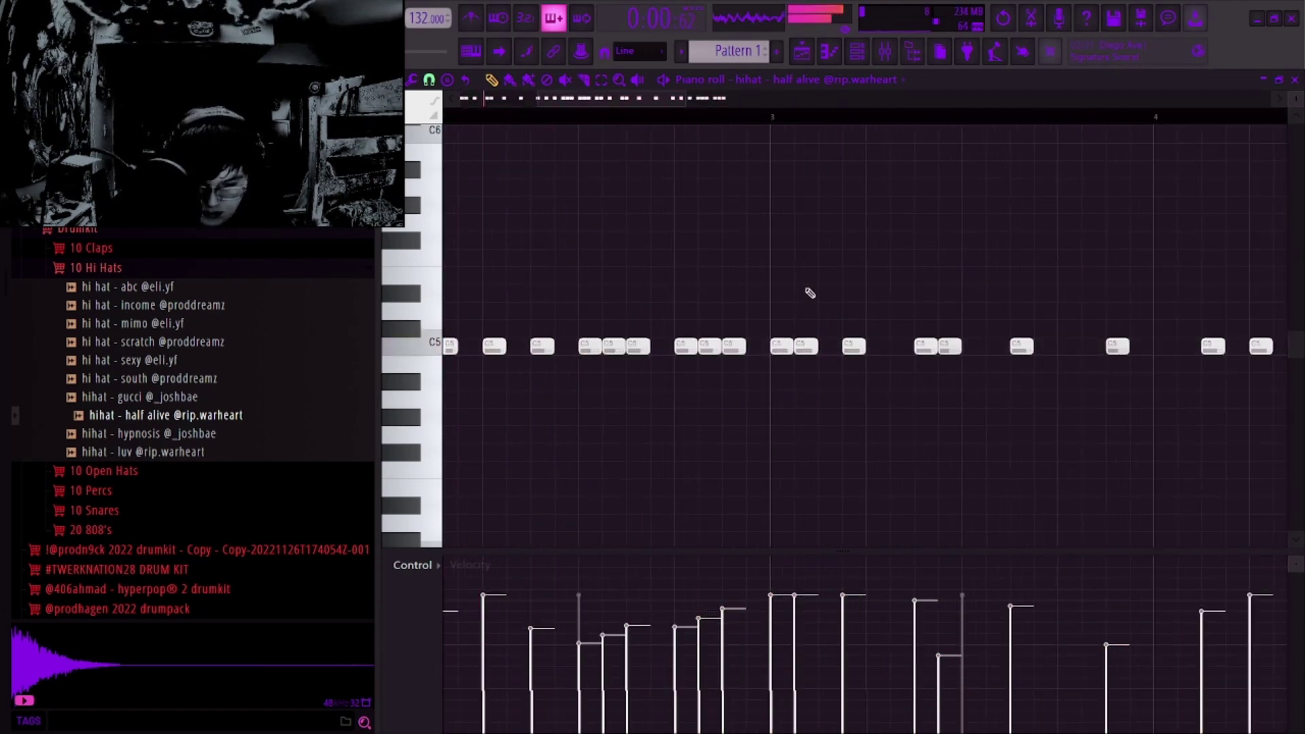
Step: Vary the hi-hat rhythm in bars 3 and 4 by removing some of the copied notes and adding new ones on C5
{"action": "right_click", "coordinate": [781, 346]}
{"action": "right_click", "coordinate": [806, 346]}
{"action": "scroll", "coordinate": [810, 352], "scroll_direction": "right", "scroll_amount": 5}
{"action": "left_click", "coordinate": [676, 385]}
{"action": "left_click", "coordinate": [700, 385]}
{"action": "left_click", "coordinate": [776, 392]}
{"action": "right_click", "coordinate": [788, 391]}
{"action": "right_click", "coordinate": [814, 391]}
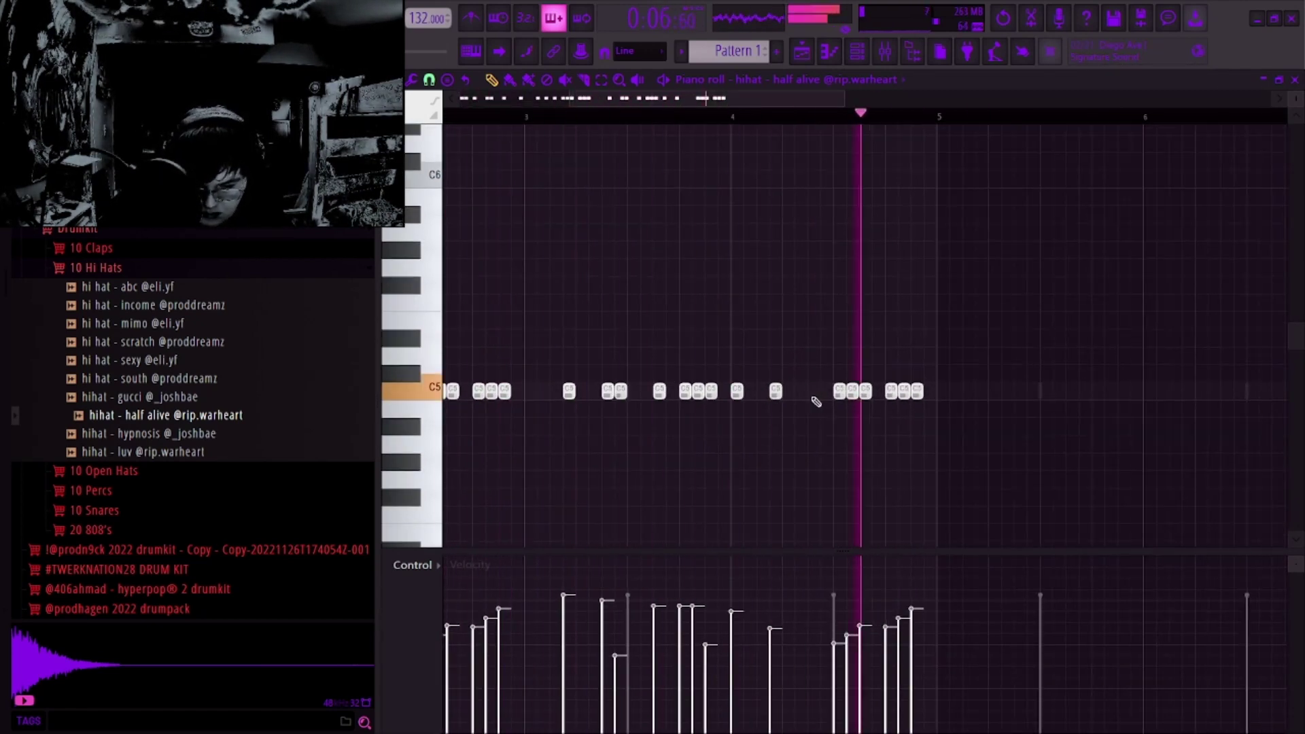
{"action": "scroll", "coordinate": [843, 401], "scroll_direction": "up", "scroll_amount": 3}
{"action": "left_click", "coordinate": [887, 391]}
{"action": "right_click", "coordinate": [916, 391]}
Step: Duplicate the entire four-bar hi-hat pattern into bars 5 to 8
{"action": "key", "text": "ctrl+a"}
{"action": "scroll", "coordinate": [973, 300], "scroll_direction": "down", "scroll_amount": 5}
{"action": "key", "text": "ctrl+b"}
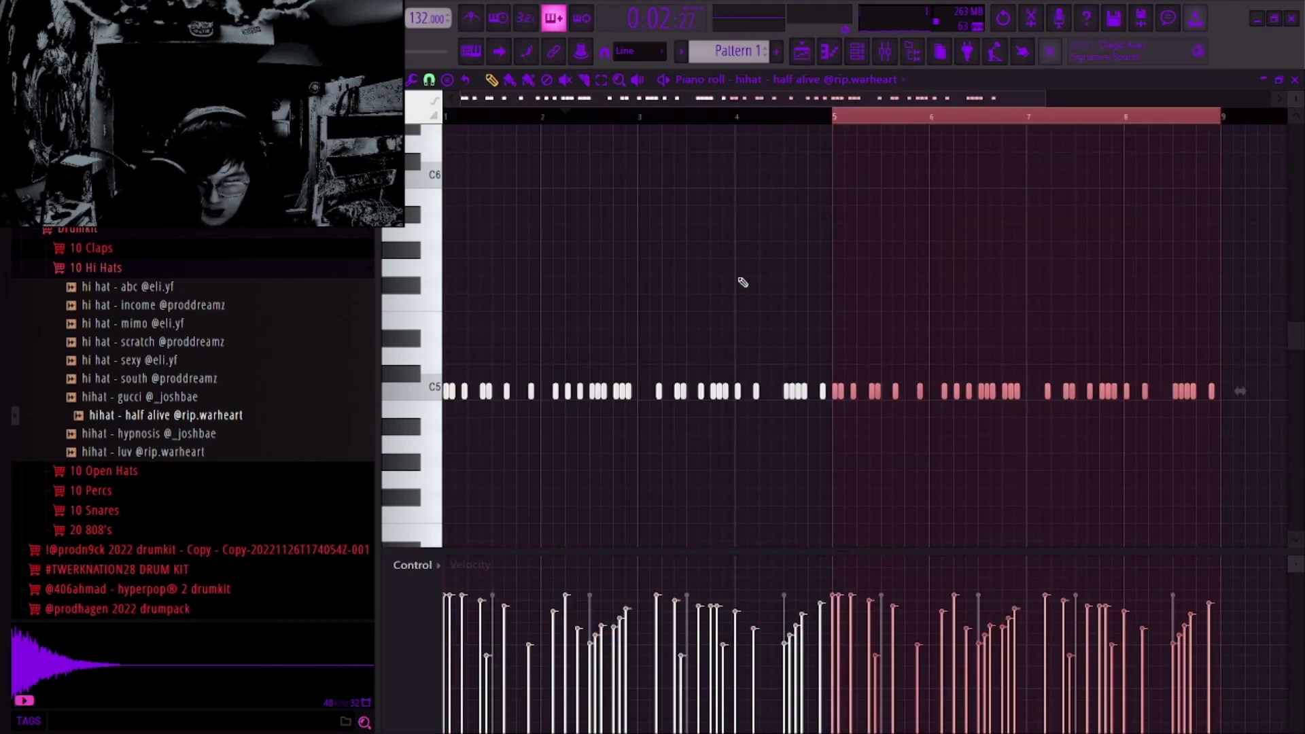
{"action": "scroll", "coordinate": [777, 109], "scroll_direction": "up", "scroll_amount": 5}
{"action": "scroll", "coordinate": [778, 109], "scroll_direction": "down", "scroll_amount": 5}
{"action": "scroll", "coordinate": [772, 169], "scroll_direction": "down", "scroll_amount": 1}
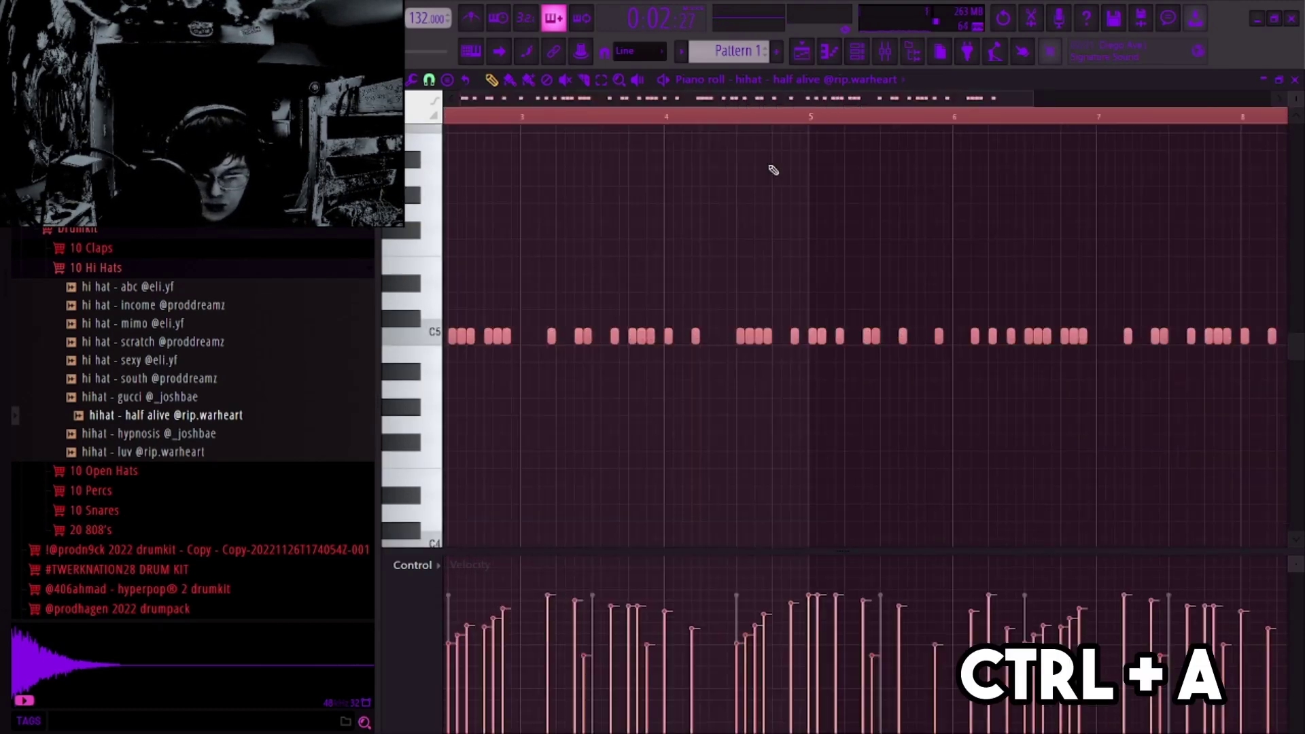
Step: Slightly randomize the volume levels of all selected hi-hat notes, with the Bipolar option off
{"action": "key", "text": "alt+r"}
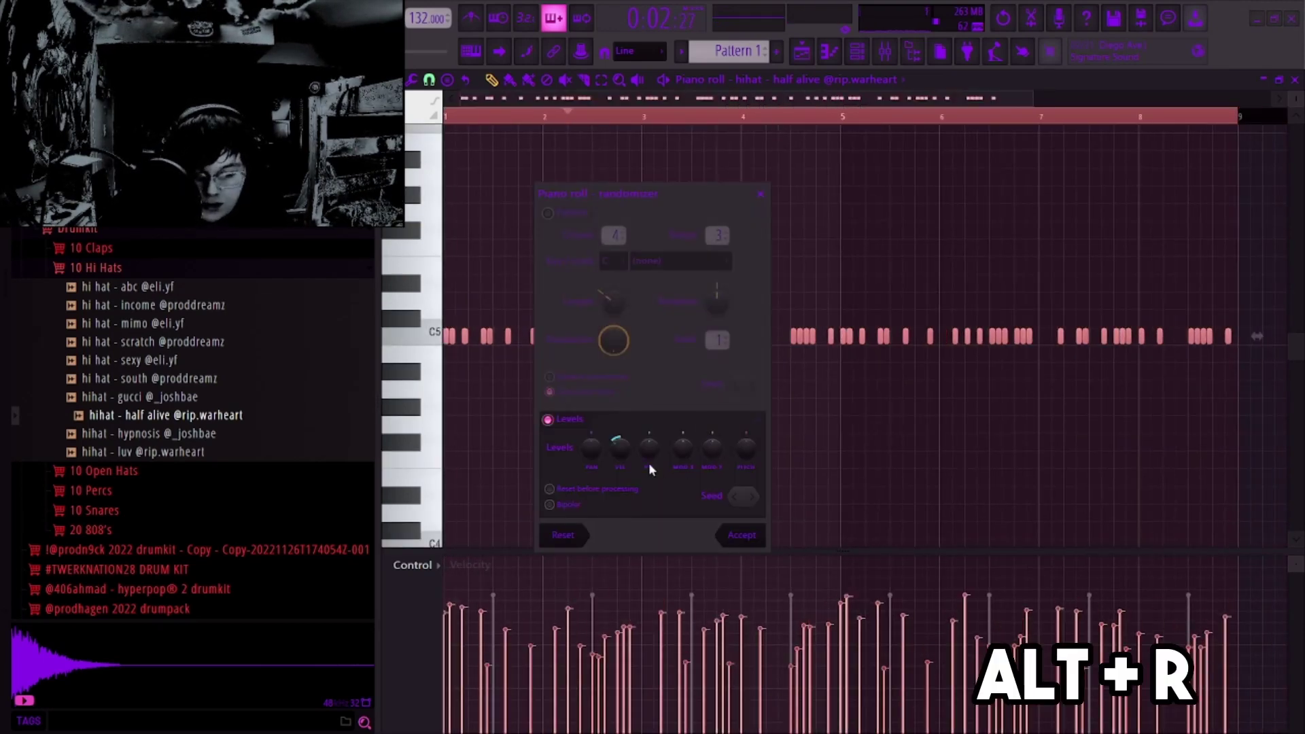
{"action": "left_click", "coordinate": [570, 490]}
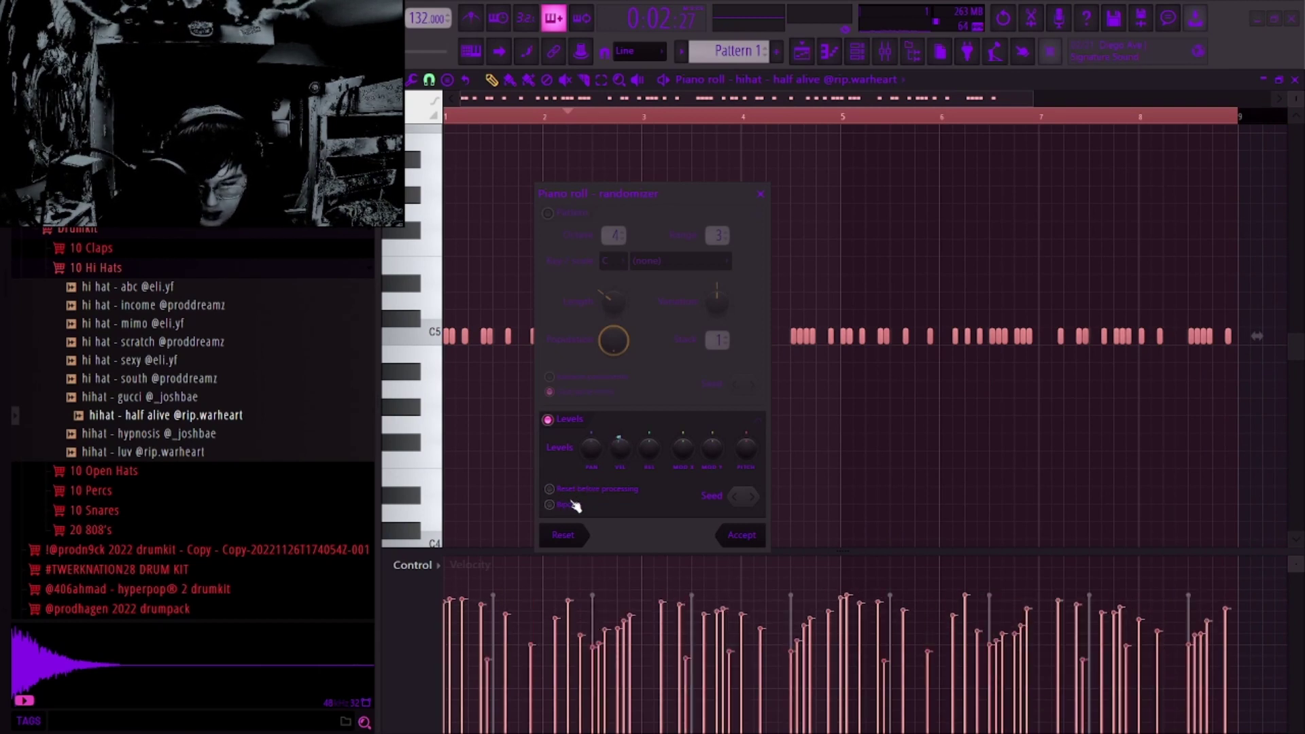
{"action": "left_click", "coordinate": [573, 504]}
{"action": "left_click_drag", "start_coordinate": [619, 447], "coordinate": [620, 448]}
{"action": "left_click", "coordinate": [741, 535]}
Step: Try the hi hat - sexy and hihat - hypnosis samples on the hi-hat channel during playback, and restore hihat - half alive
{"action": "key", "text": "space"}
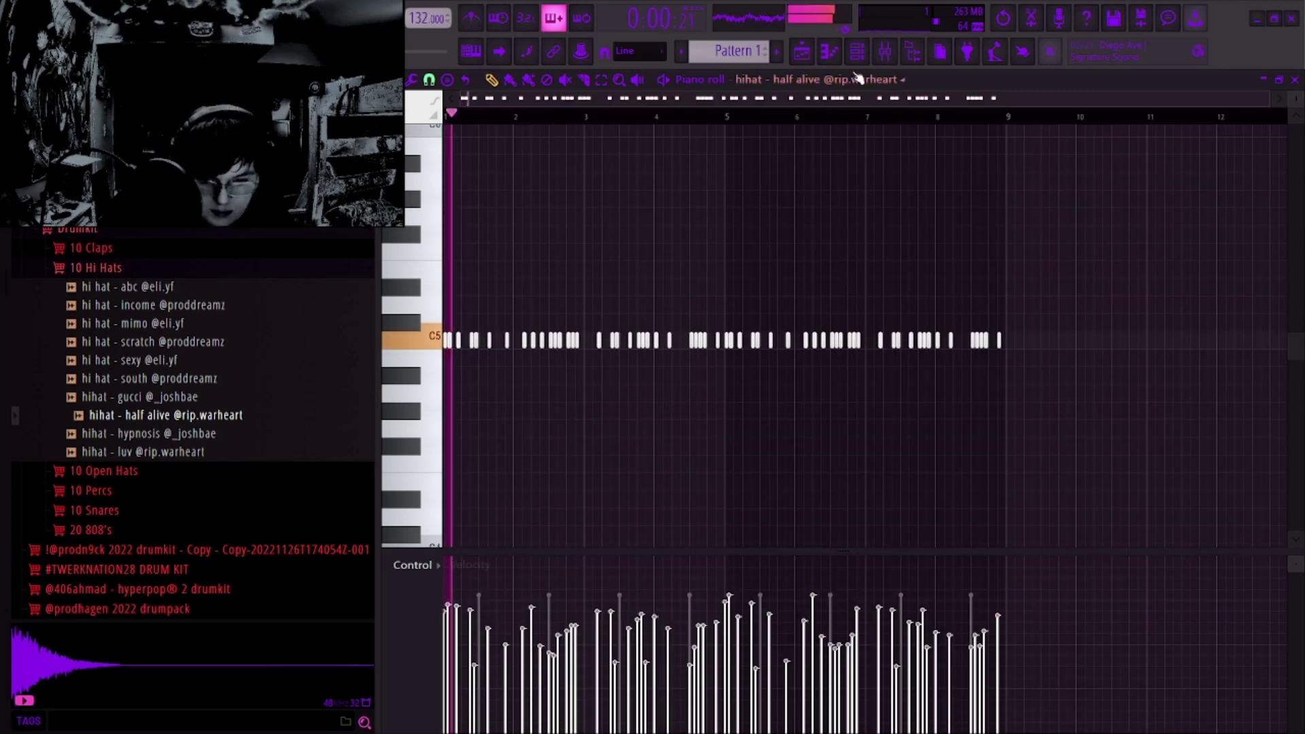
{"action": "left_click", "coordinate": [857, 52]}
{"action": "left_click", "coordinate": [180, 344]}
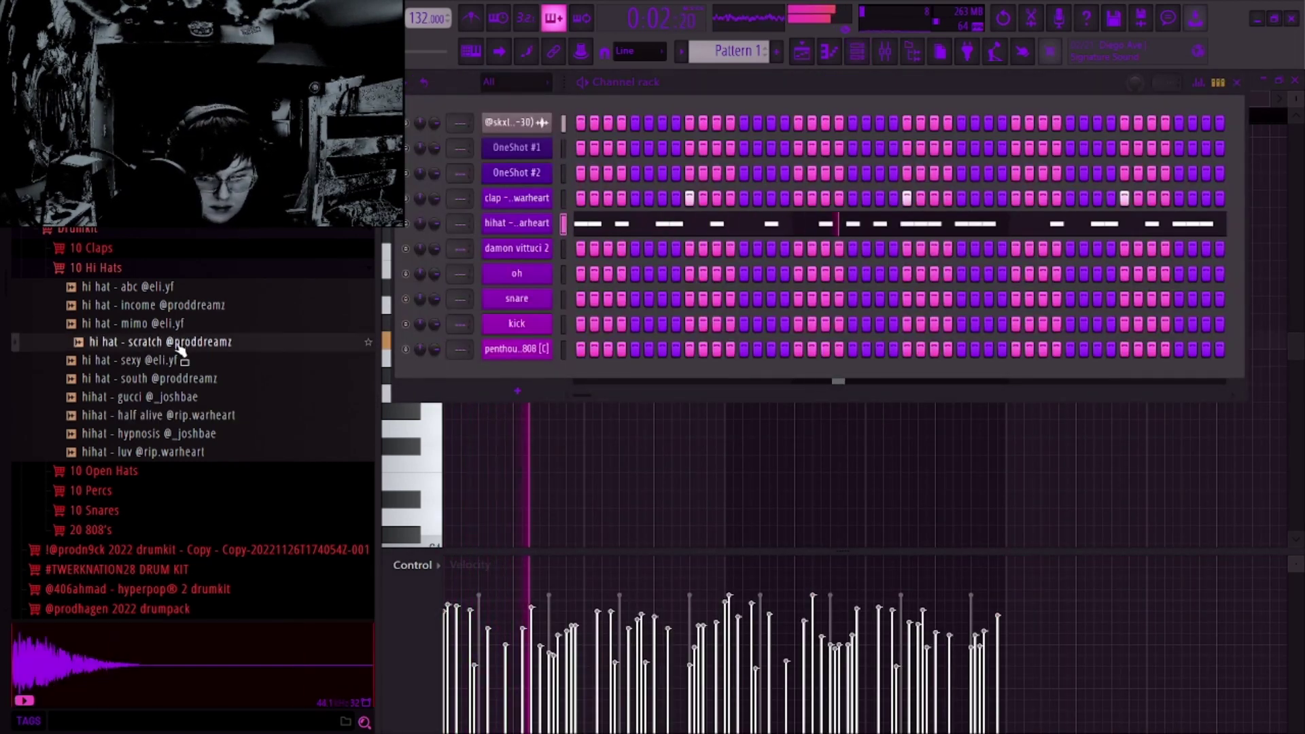
{"action": "middle_click", "coordinate": [180, 360]}
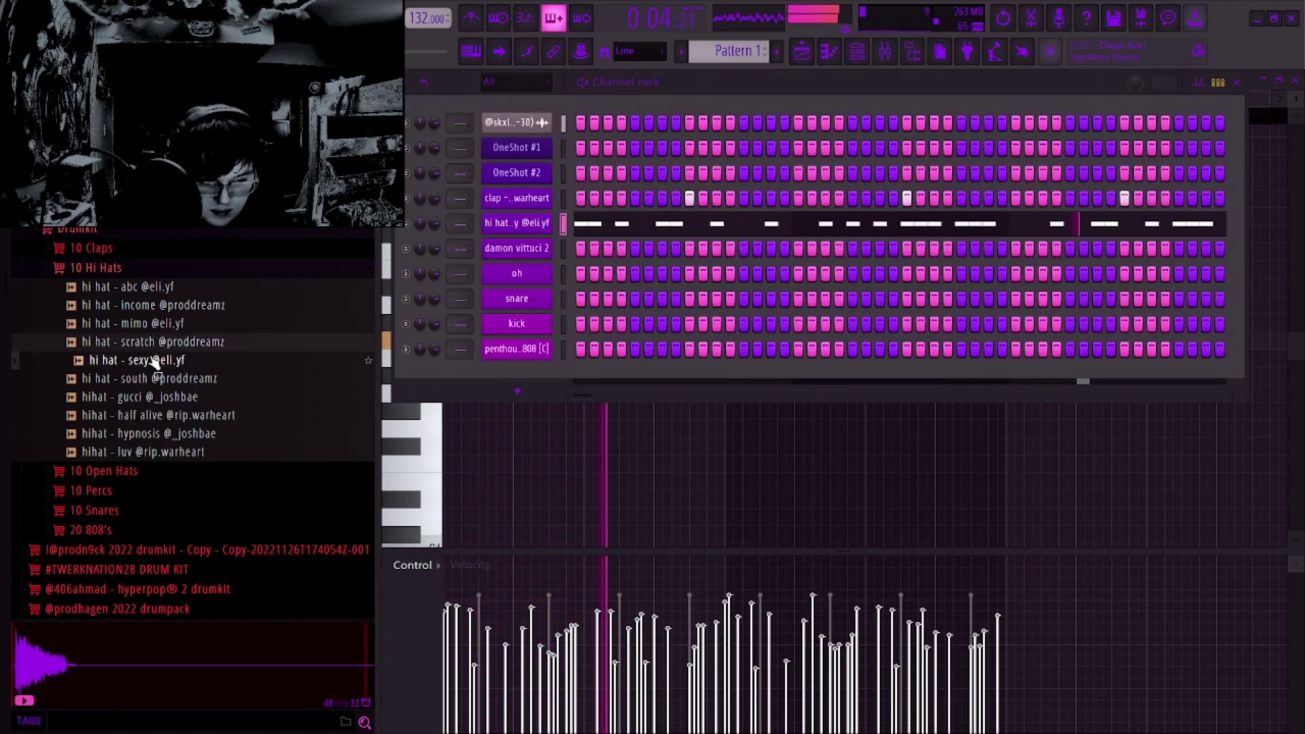
{"action": "middle_click", "coordinate": [155, 434]}
{"action": "middle_click", "coordinate": [170, 416]}
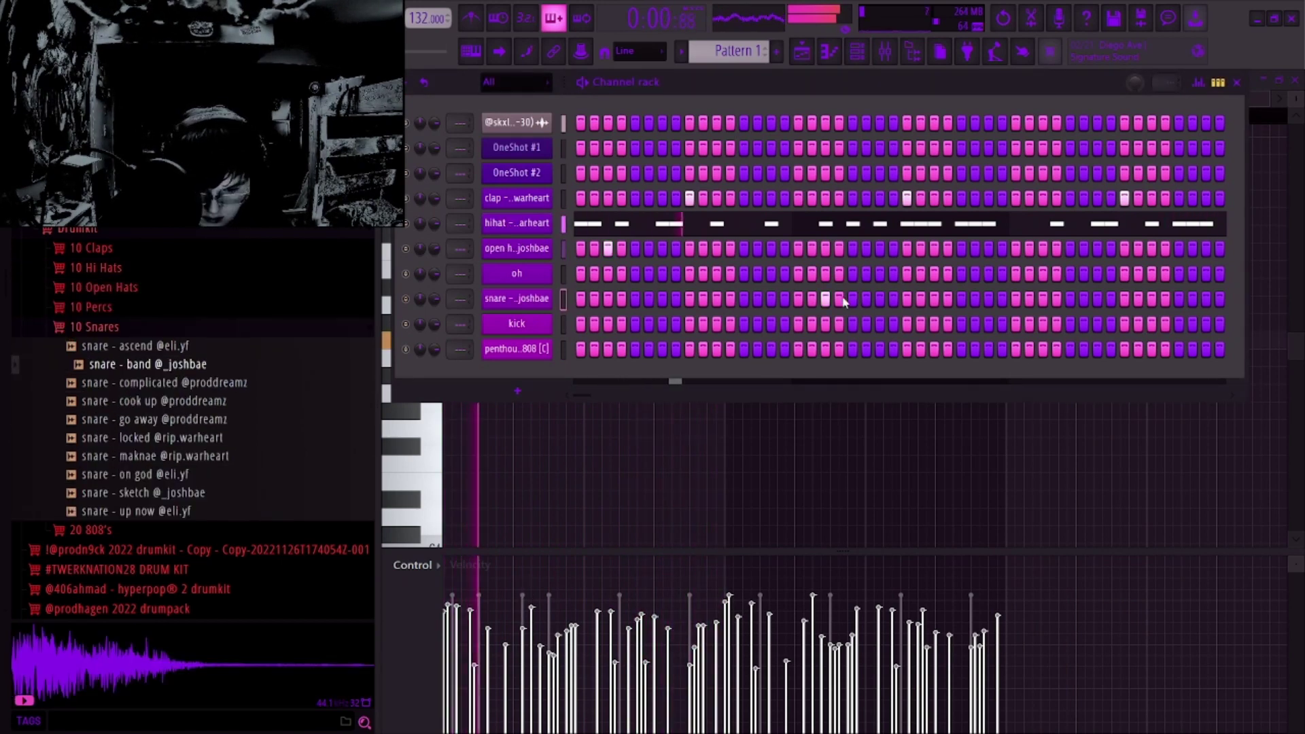
Step: Add a snare hit on step 20 and open the snare - band channel in the piano roll
{"action": "left_click", "coordinate": [840, 300]}
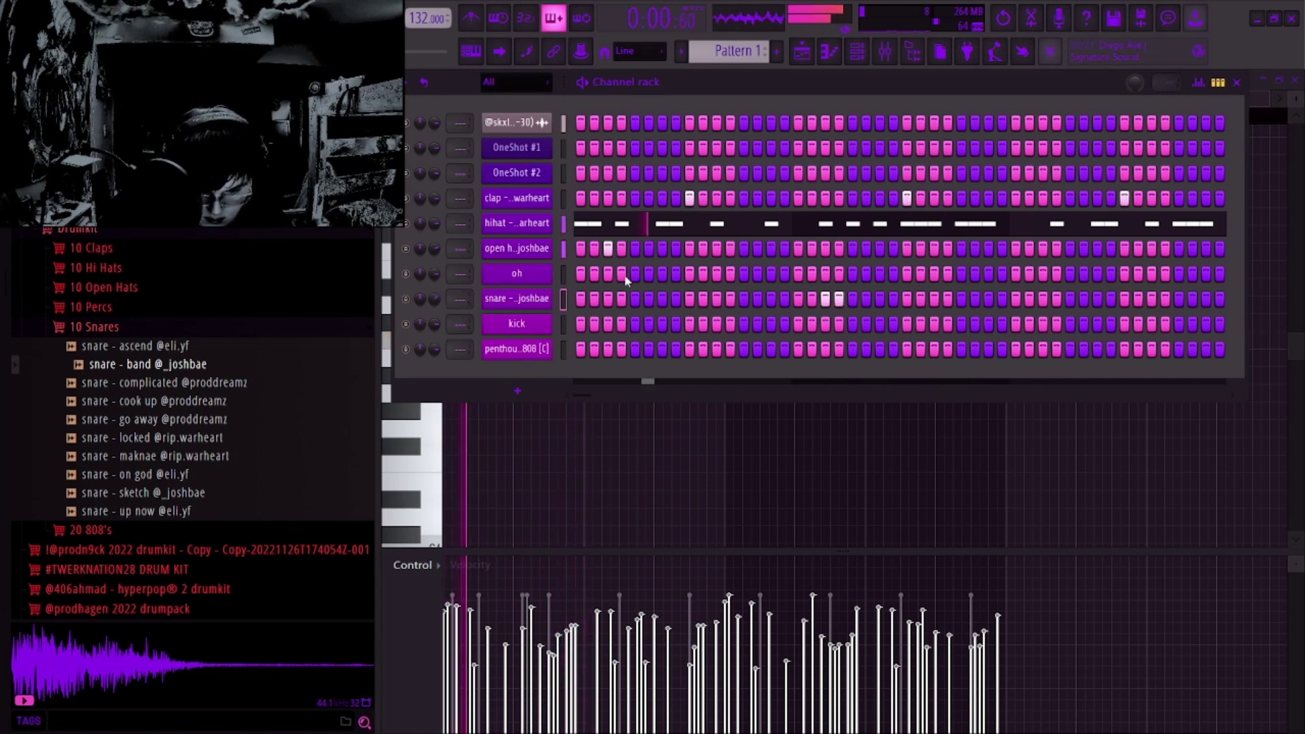
{"action": "right_click", "coordinate": [504, 309]}
{"action": "left_click", "coordinate": [568, 296]}
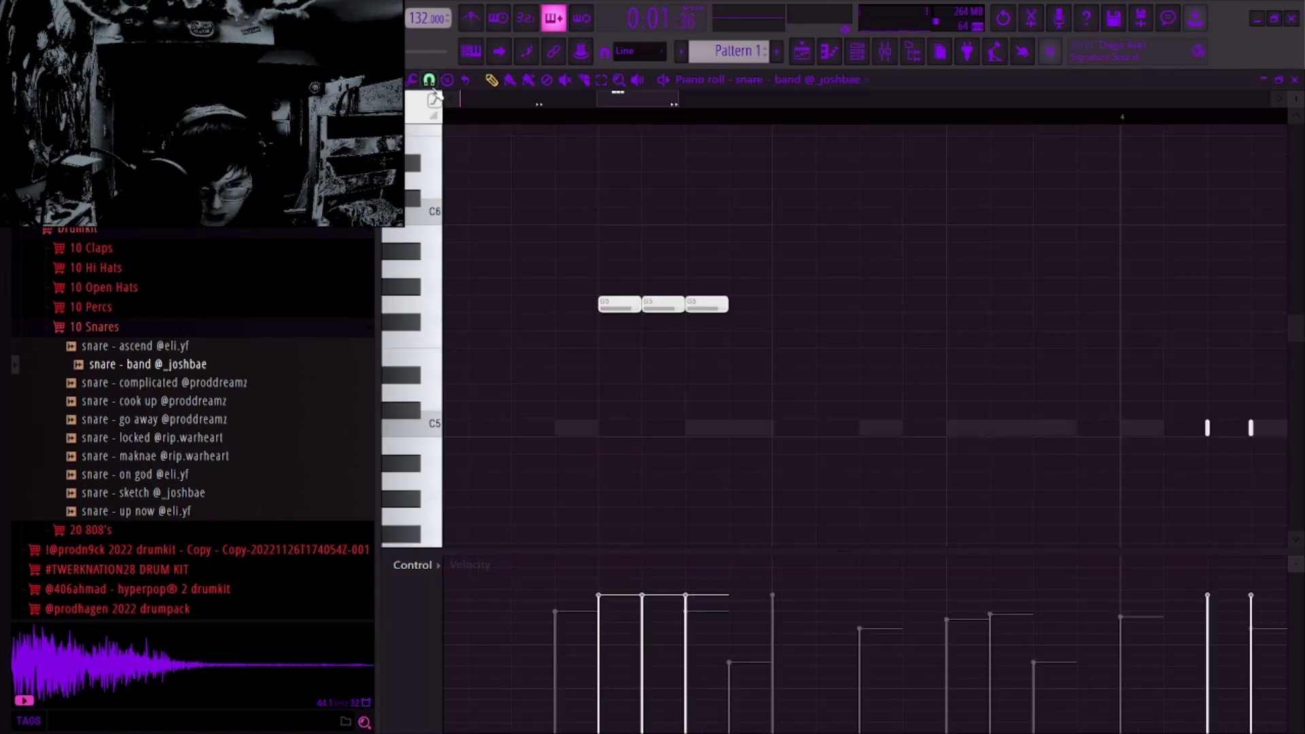
Step: Squeeze the three-note G5 snare roll in bar 3 into a shorter, faster roll
{"action": "left_click_drag", "start_coordinate": [749, 347], "coordinate": [554, 295]}
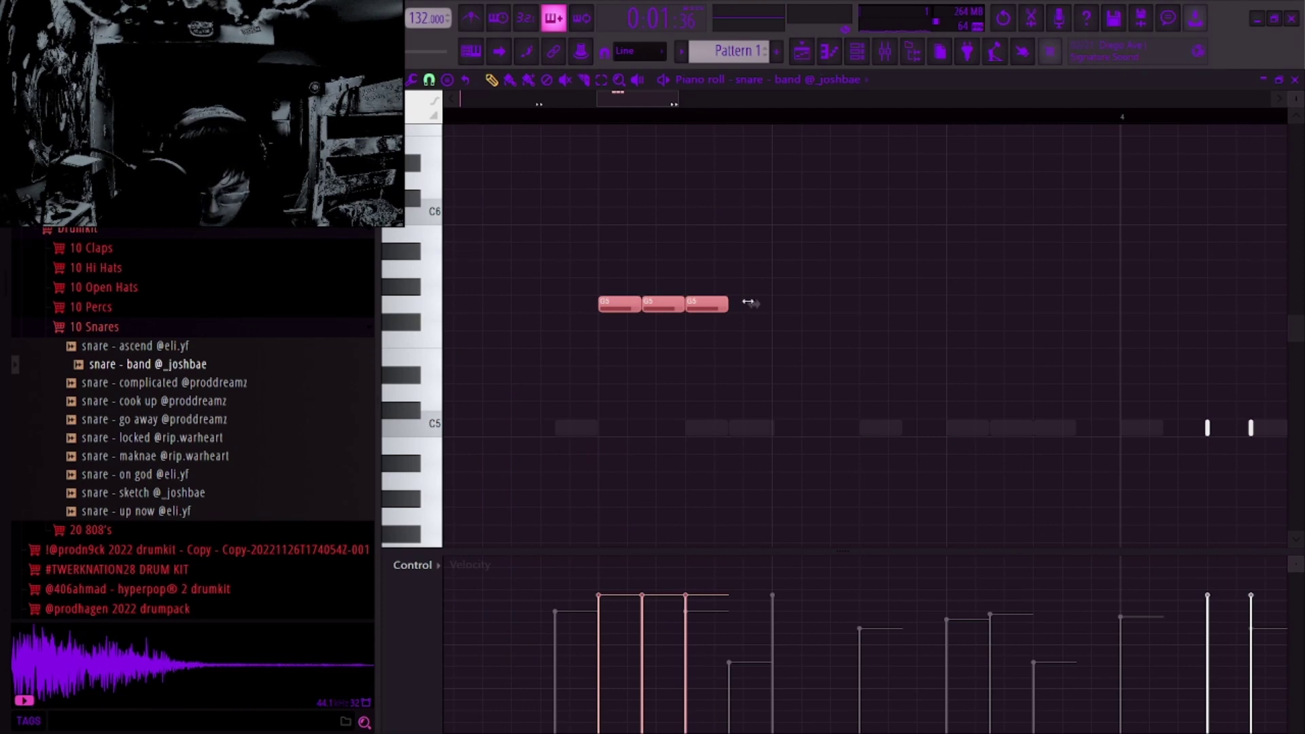
{"action": "key", "text": "Delete"}
{"action": "left_click", "coordinate": [612, 304]}
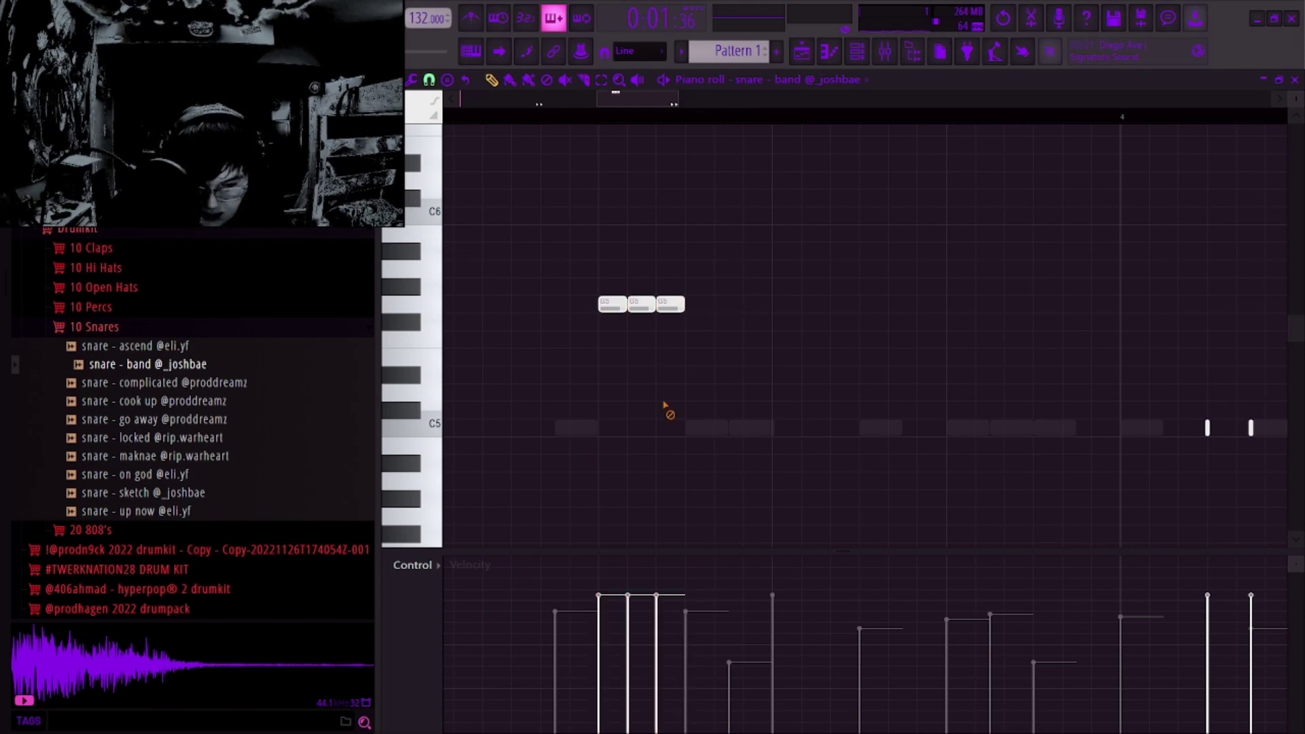
{"action": "left_click_drag", "start_coordinate": [605, 261], "coordinate": [636, 275]}
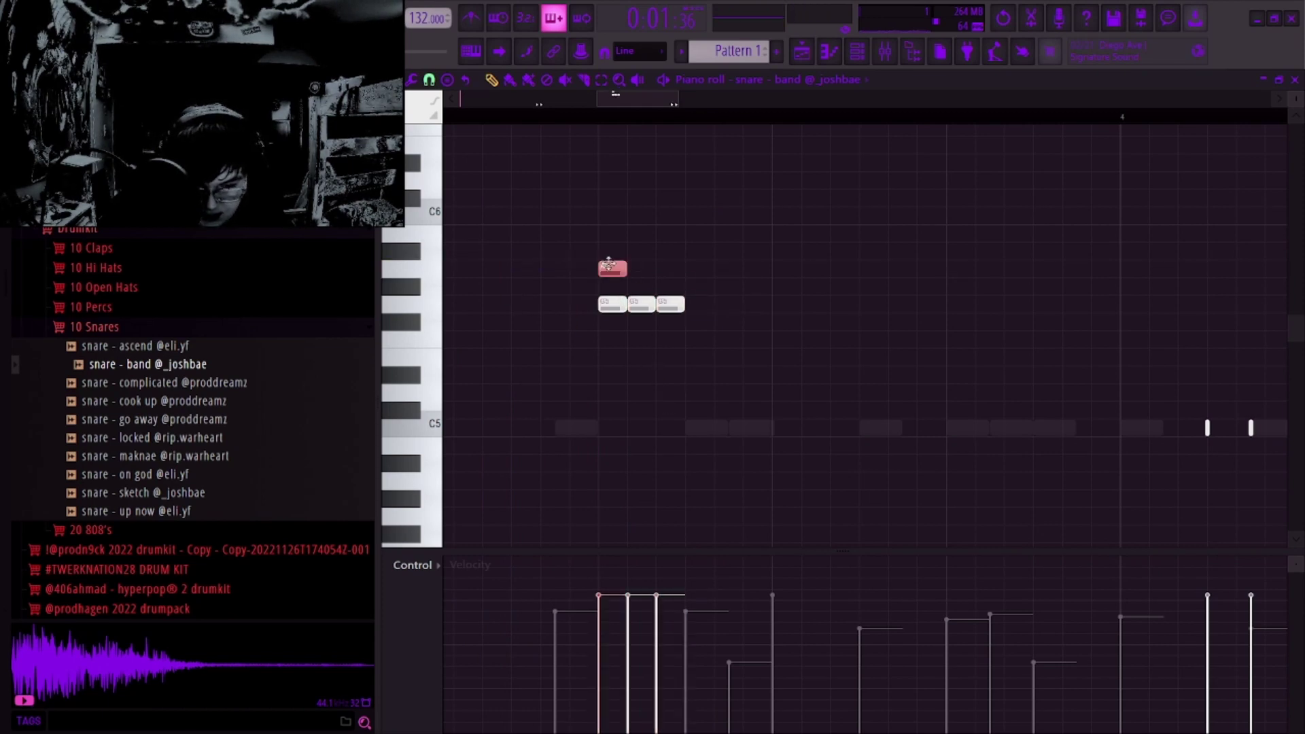
Step: Duplicate the four-bar snare pattern into bars 5 to 8 during playback
{"action": "scroll", "coordinate": [657, 269], "scroll_direction": "down", "scroll_amount": 5}
{"action": "key", "text": "space"}
{"action": "left_click_drag", "start_coordinate": [768, 116], "coordinate": [446, 117]}
{"action": "key", "text": "ctrl+b"}
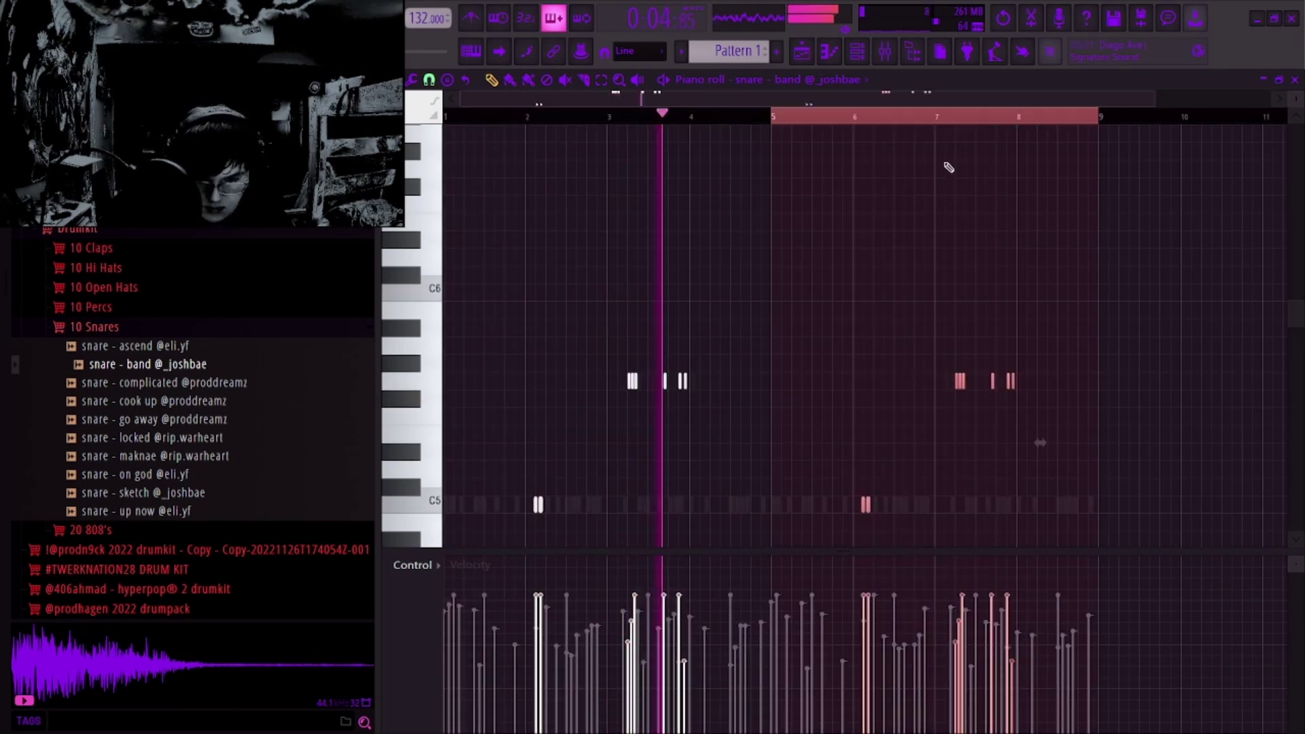
{"action": "left_click", "coordinate": [834, 117], "text": "ctrl"}
Step: Load the perc - wonky sample from the 10 Percs folder onto the kick channel and close its sampler window
{"action": "left_click", "coordinate": [139, 491]}
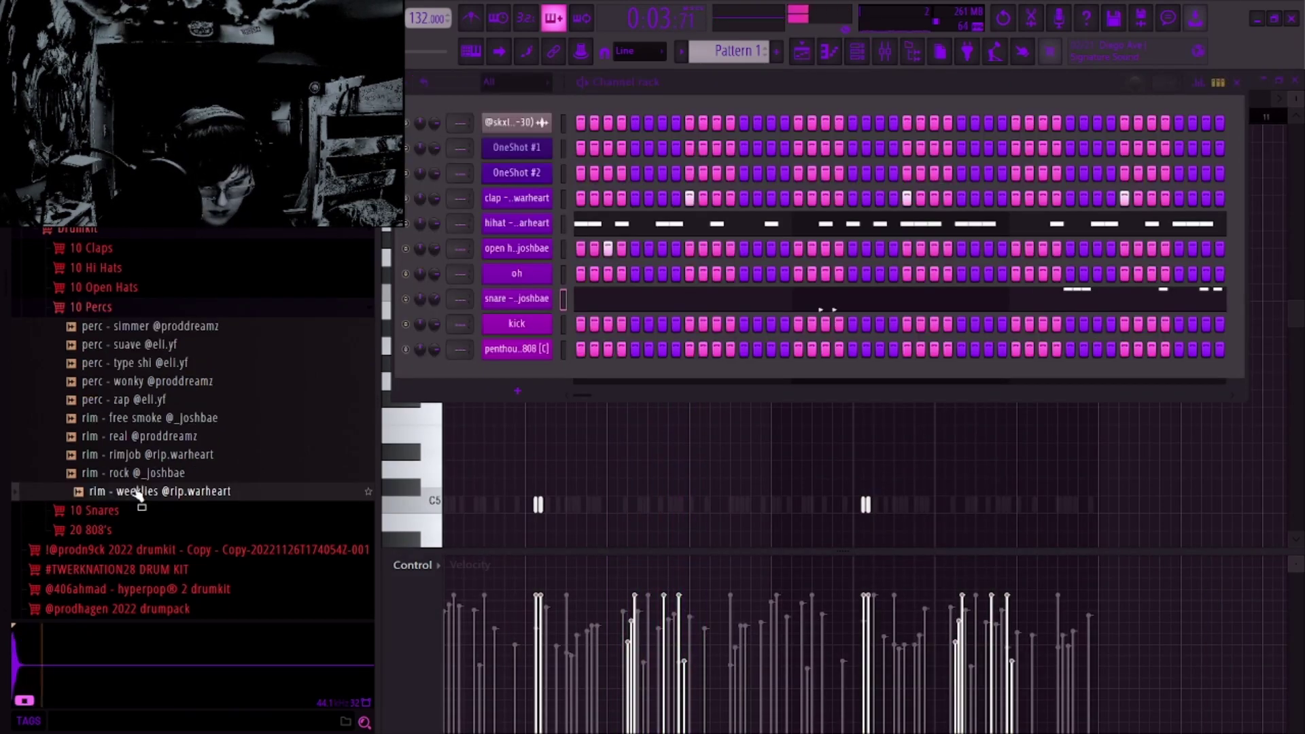
{"action": "left_click", "coordinate": [151, 385]}
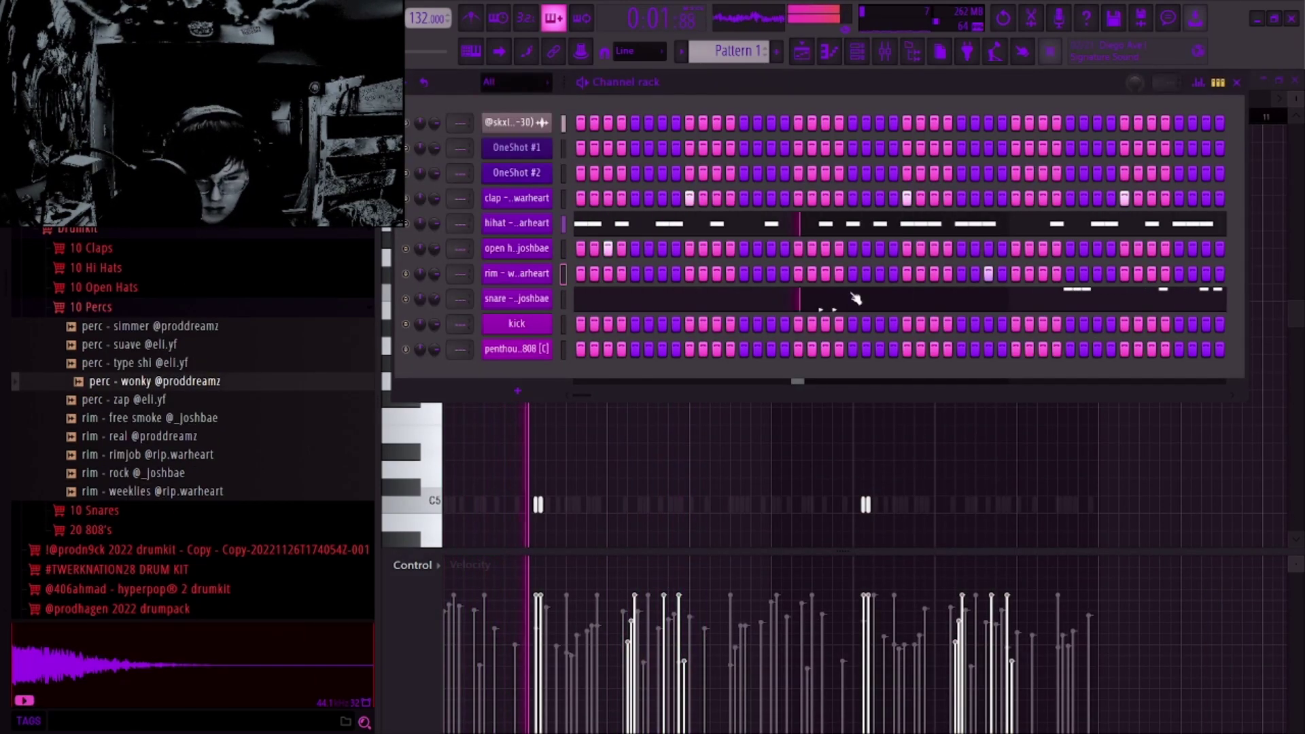
{"action": "left_click_drag", "start_coordinate": [350, 381], "coordinate": [525, 330]}
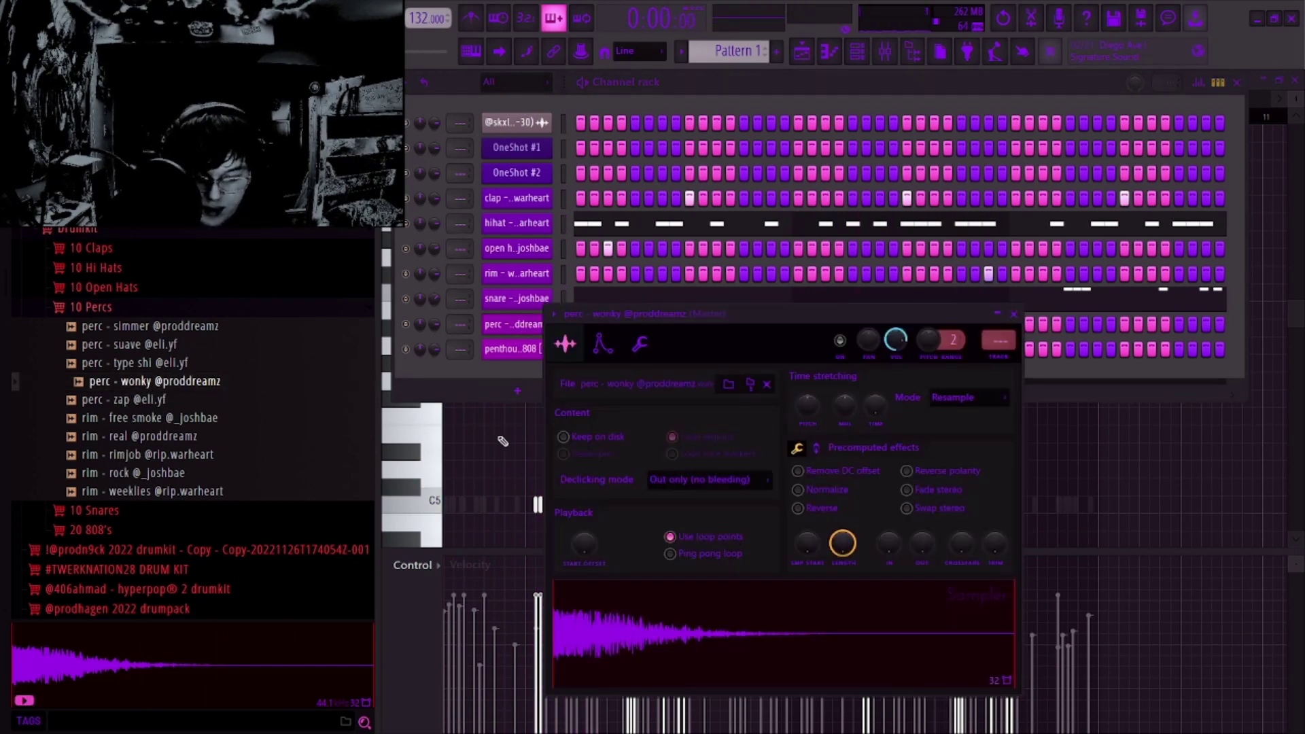
{"action": "key", "text": "space"}
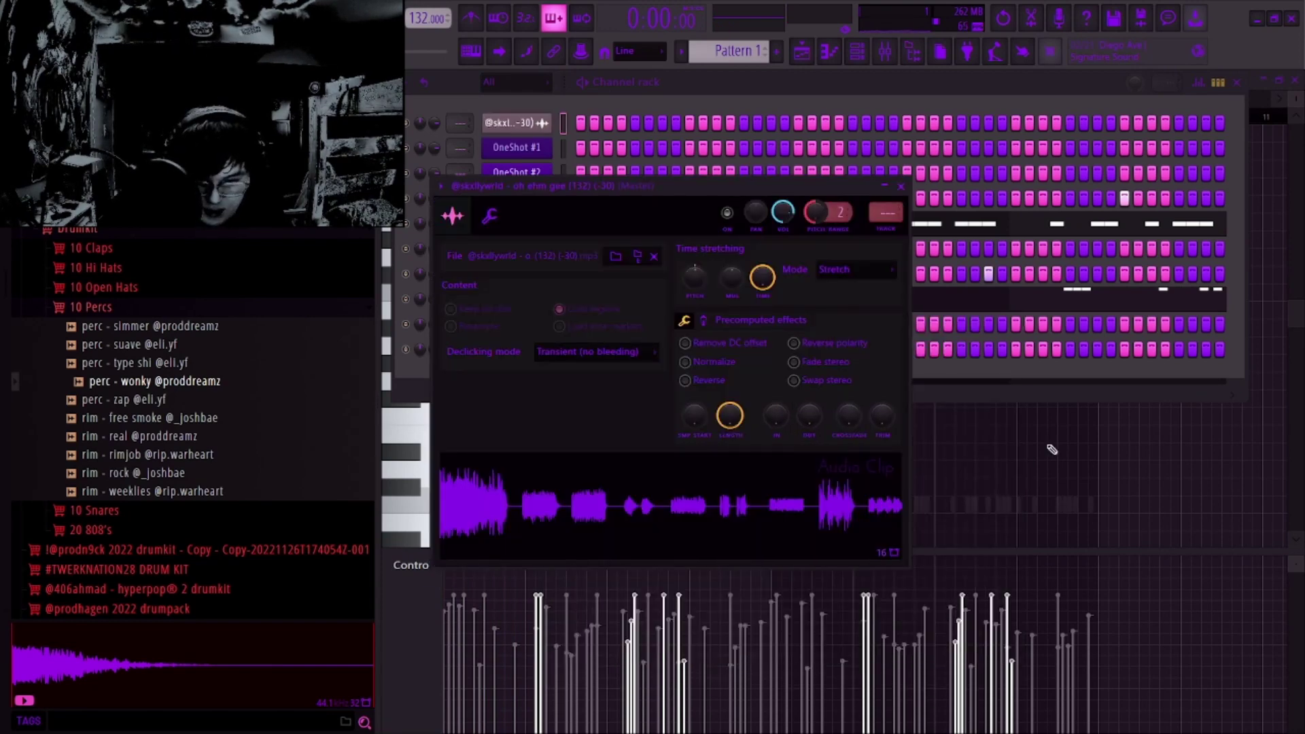
{"action": "left_click", "coordinate": [1052, 449]}
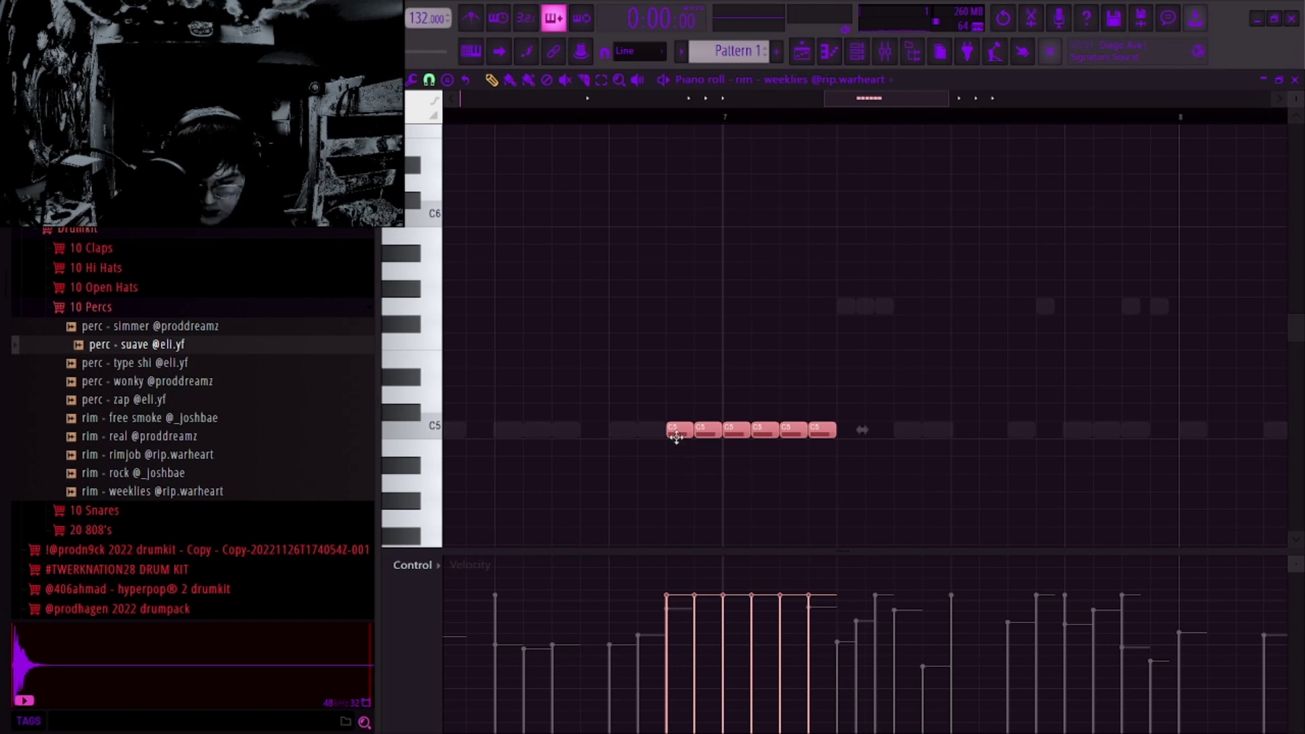
Step: Compress the chopped C5 rim roll leading into bar 7 of the rim - weeklies pattern and adjust its notes
{"action": "left_click_drag", "start_coordinate": [677, 438], "coordinate": [622, 444]}
{"action": "left_click_drag", "start_coordinate": [812, 434], "coordinate": [754, 444]}
{"action": "scroll", "coordinate": [724, 445], "scroll_direction": "up", "scroll_amount": 2}
{"action": "key", "text": "ctrl+z"}
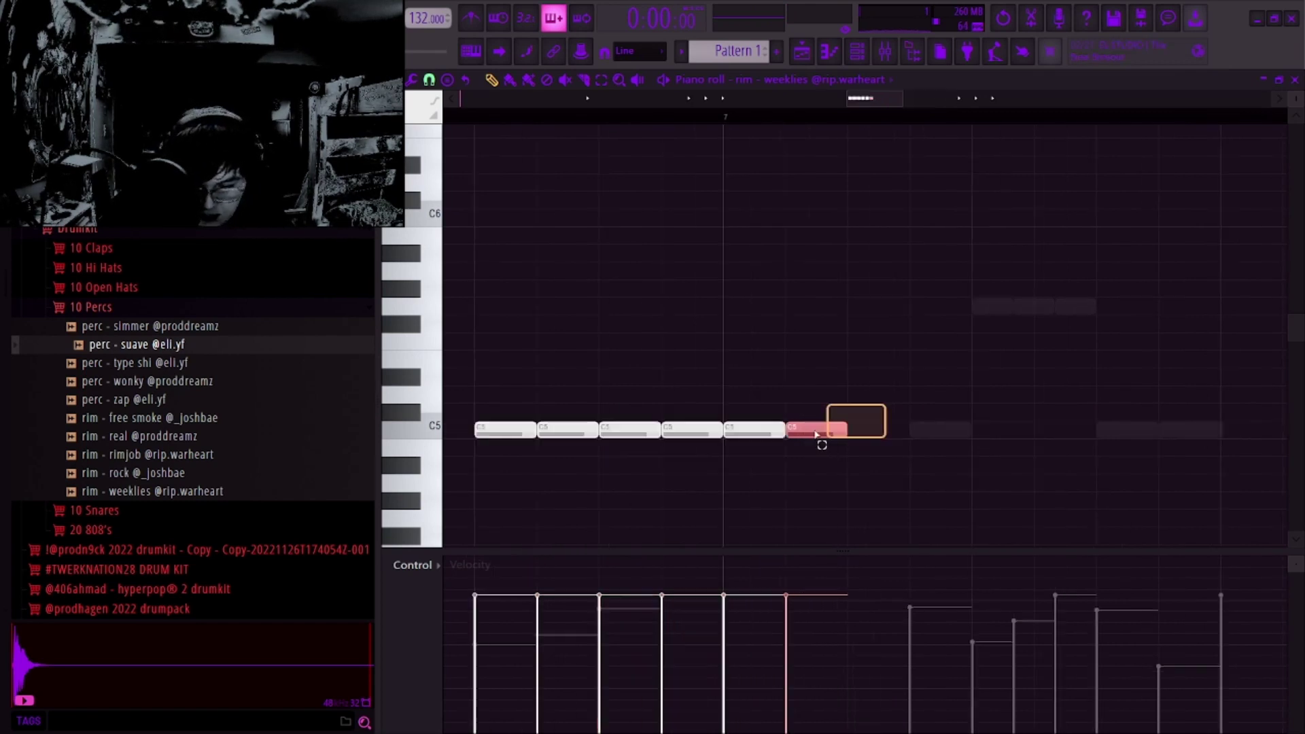
{"action": "left_click_drag", "start_coordinate": [878, 431], "coordinate": [858, 480]}
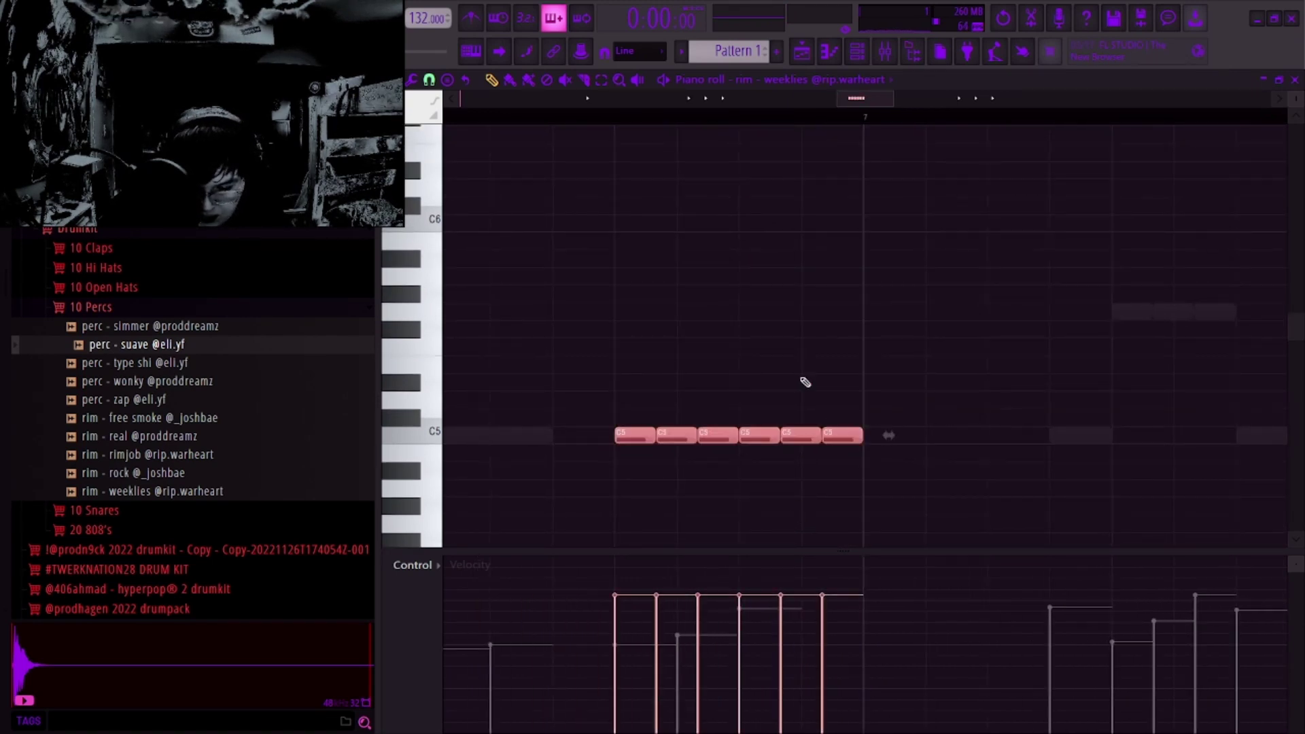
{"action": "left_click_drag", "start_coordinate": [617, 374], "coordinate": [837, 406]}
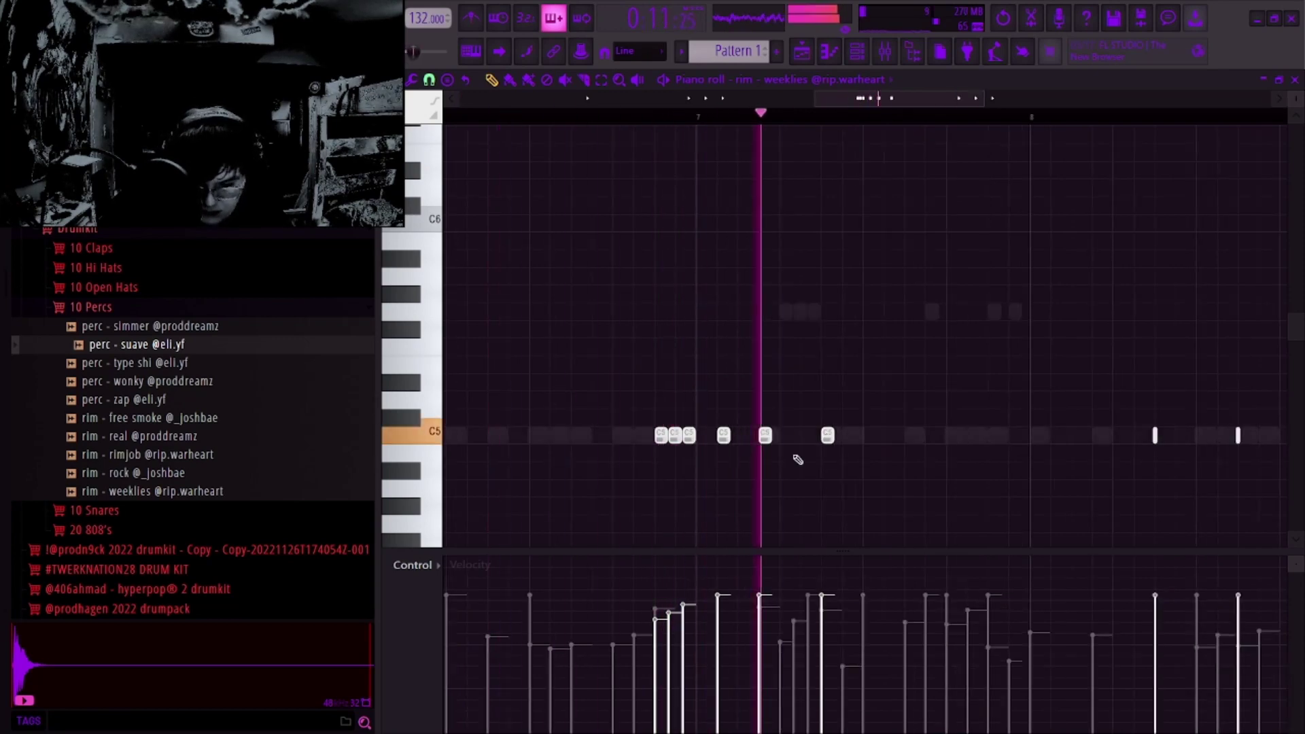
Step: Add low G#4 perc - wonky notes late in bars 2 and 4, and delete the C5 note in bar 3
{"action": "scroll", "coordinate": [874, 423], "scroll_direction": "down", "scroll_amount": 3}
{"action": "scroll", "coordinate": [814, 436], "scroll_direction": "right", "scroll_amount": 2}
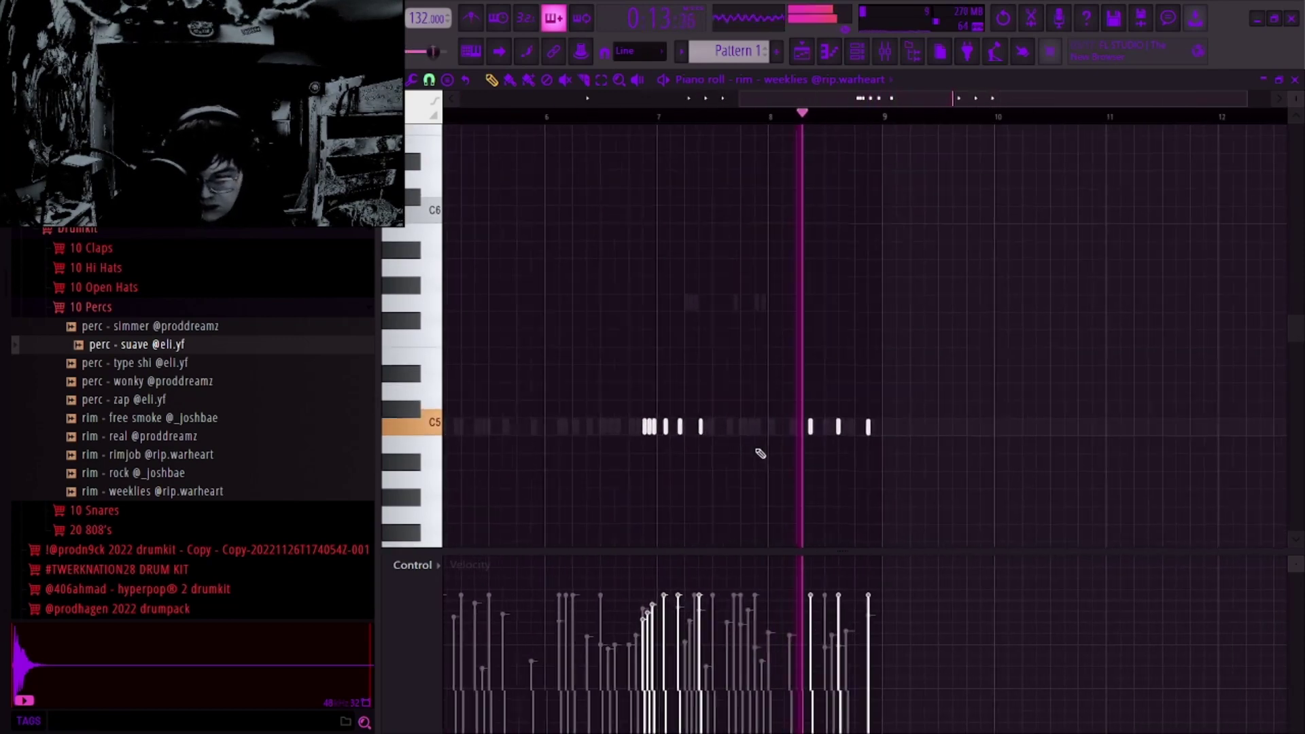
{"action": "scroll", "coordinate": [791, 479], "scroll_direction": "down", "scroll_amount": 2}
{"action": "scroll", "coordinate": [991, 469], "scroll_direction": "up", "scroll_amount": 4}
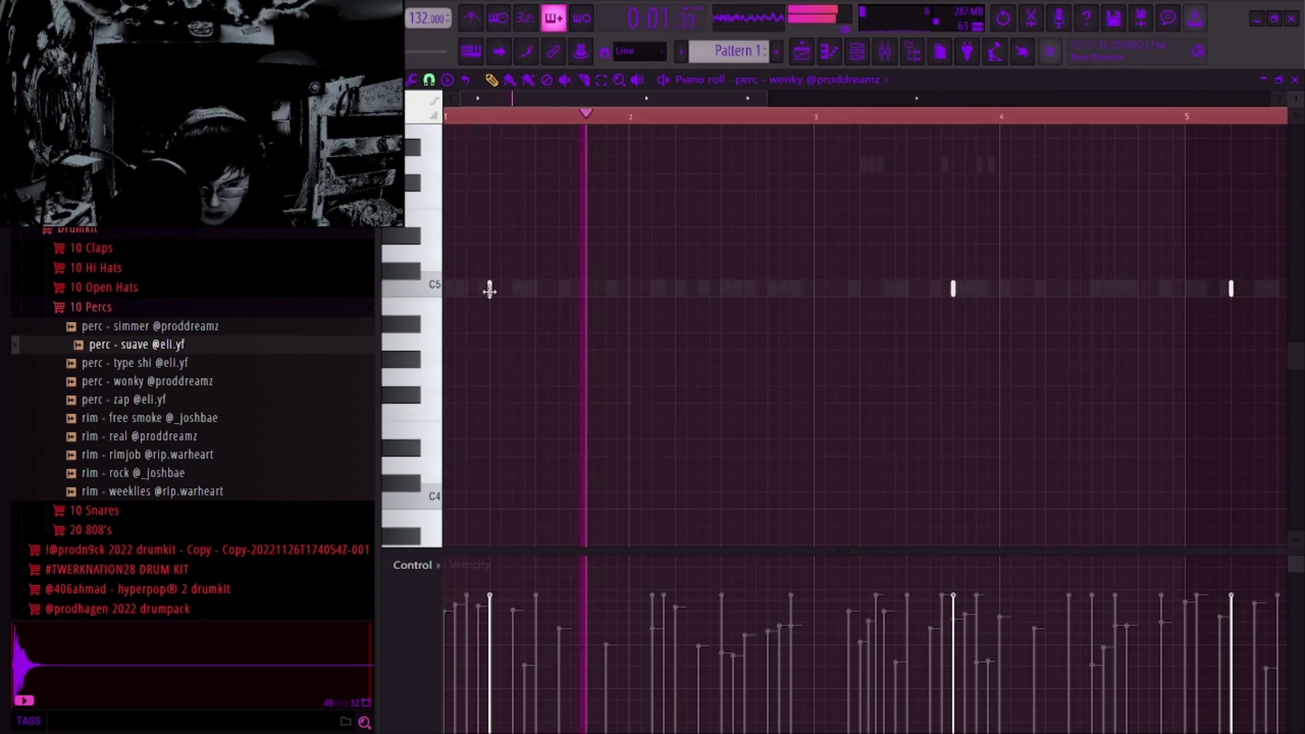
{"action": "left_click", "coordinate": [735, 291]}
{"action": "left_click_drag", "start_coordinate": [734, 297], "coordinate": [773, 348]}
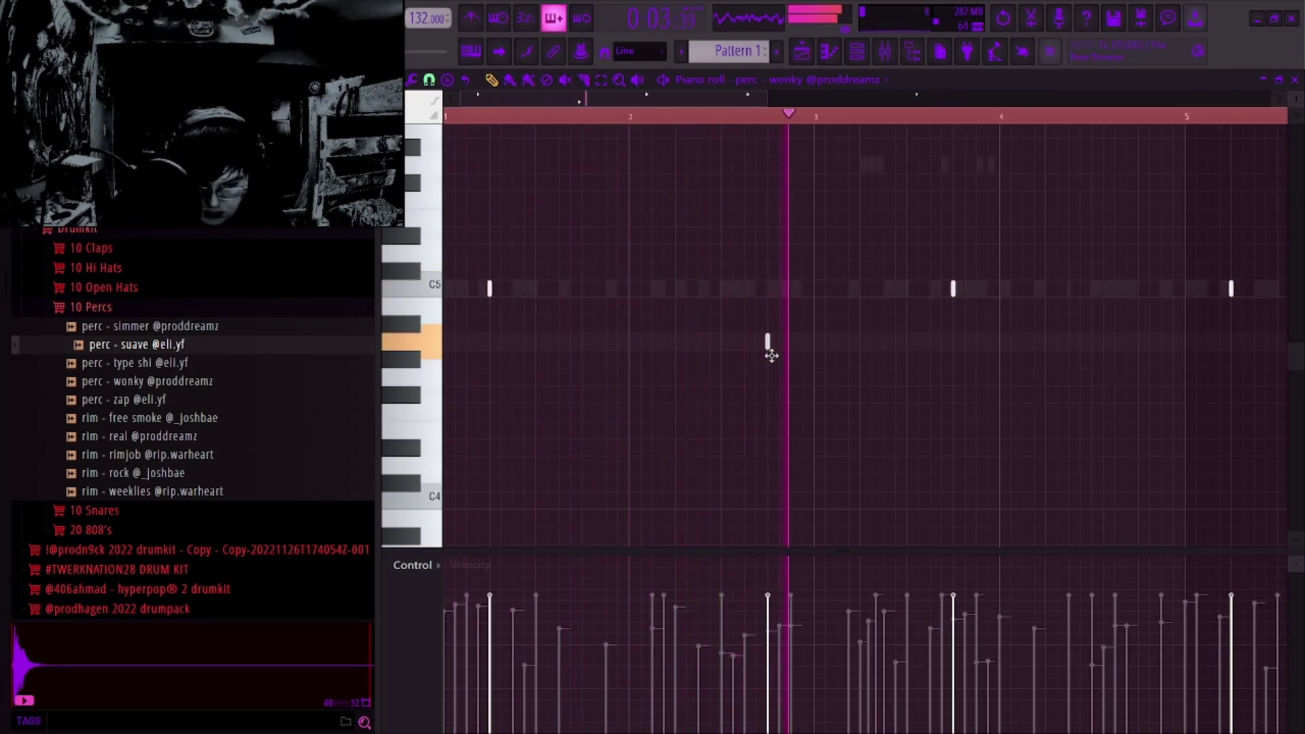
{"action": "right_click", "coordinate": [954, 291]}
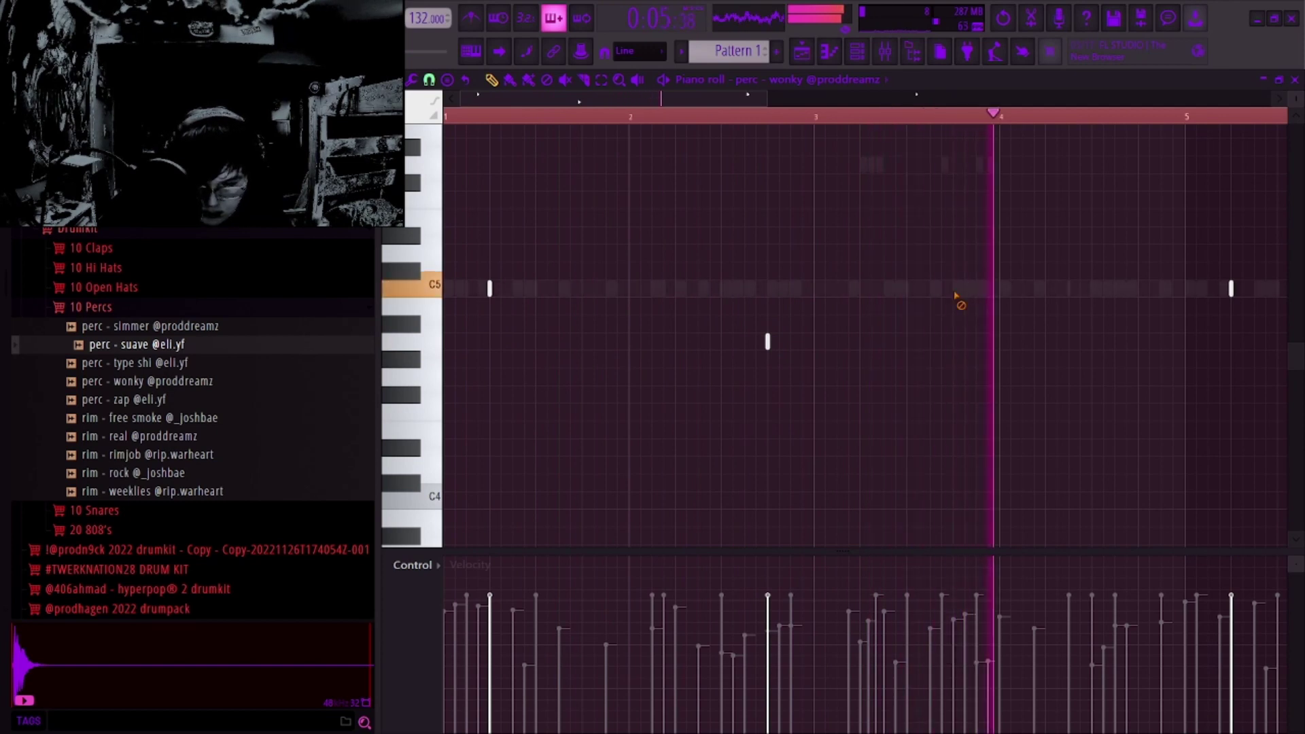
{"action": "left_click_drag", "start_coordinate": [960, 305], "coordinate": [953, 326]}
{"action": "left_click", "coordinate": [925, 386]}
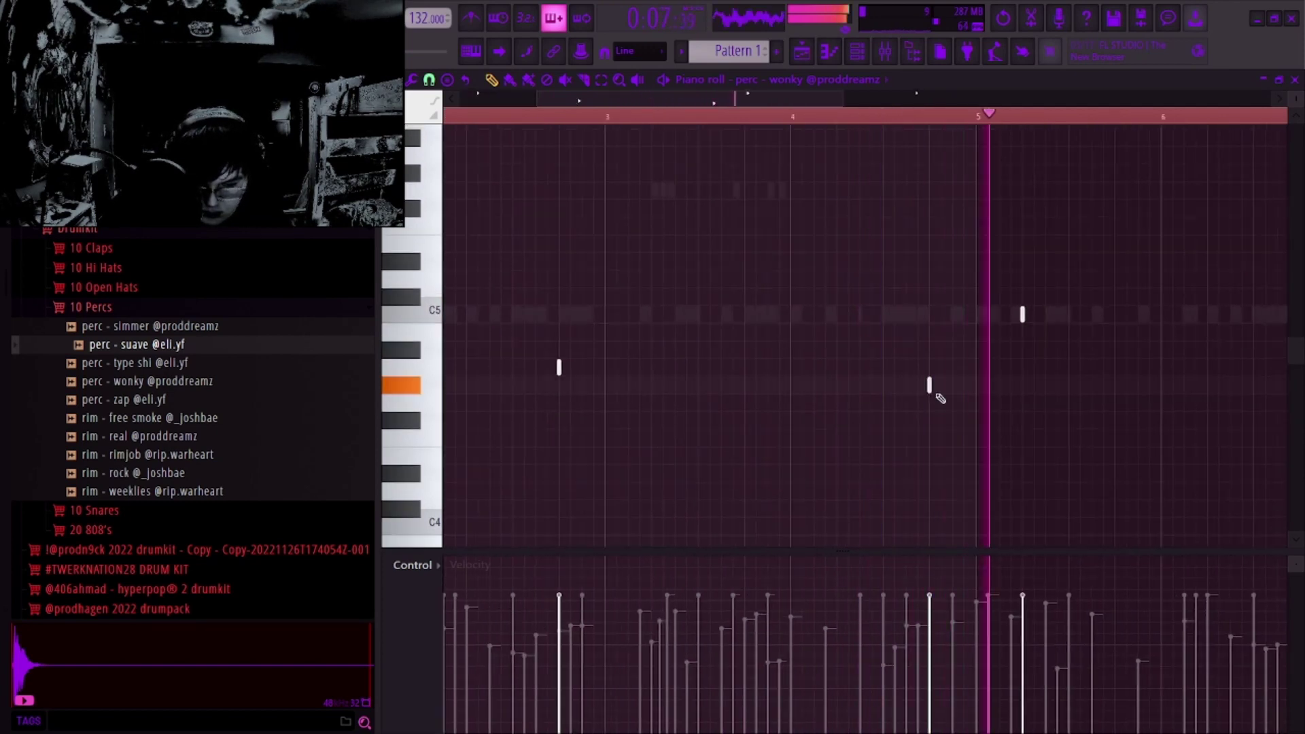
{"action": "left_click_drag", "start_coordinate": [602, 359], "coordinate": [506, 391]}
{"action": "key", "text": "shift+Down"}
{"action": "key", "text": "ctrl+d"}
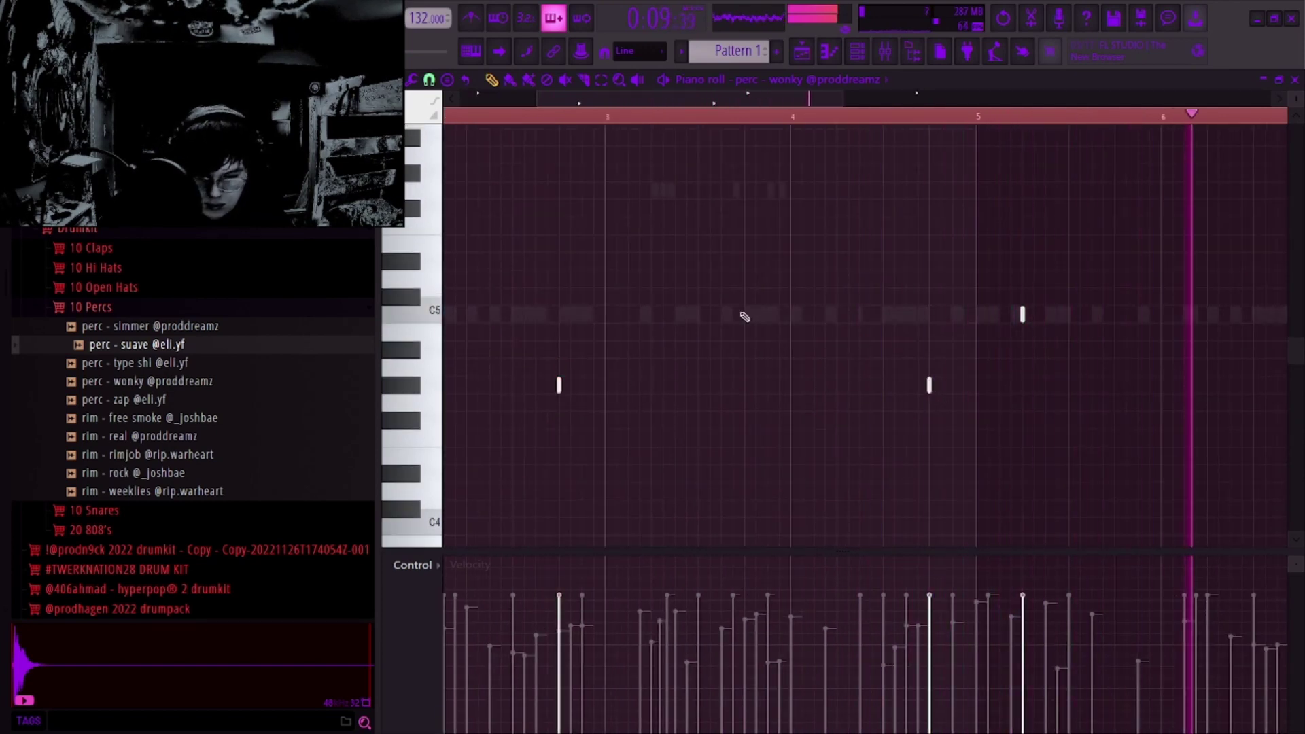
Step: Delete the perc notes from bar 5 onward and duplicate the four-bar perc pattern into bars 5 to 8
{"action": "scroll", "coordinate": [768, 320], "scroll_direction": "down", "scroll_amount": 3}
{"action": "right_click", "coordinate": [946, 315]}
{"action": "right_click", "coordinate": [760, 316]}
{"action": "left_click", "coordinate": [748, 119], "text": "ctrl"}
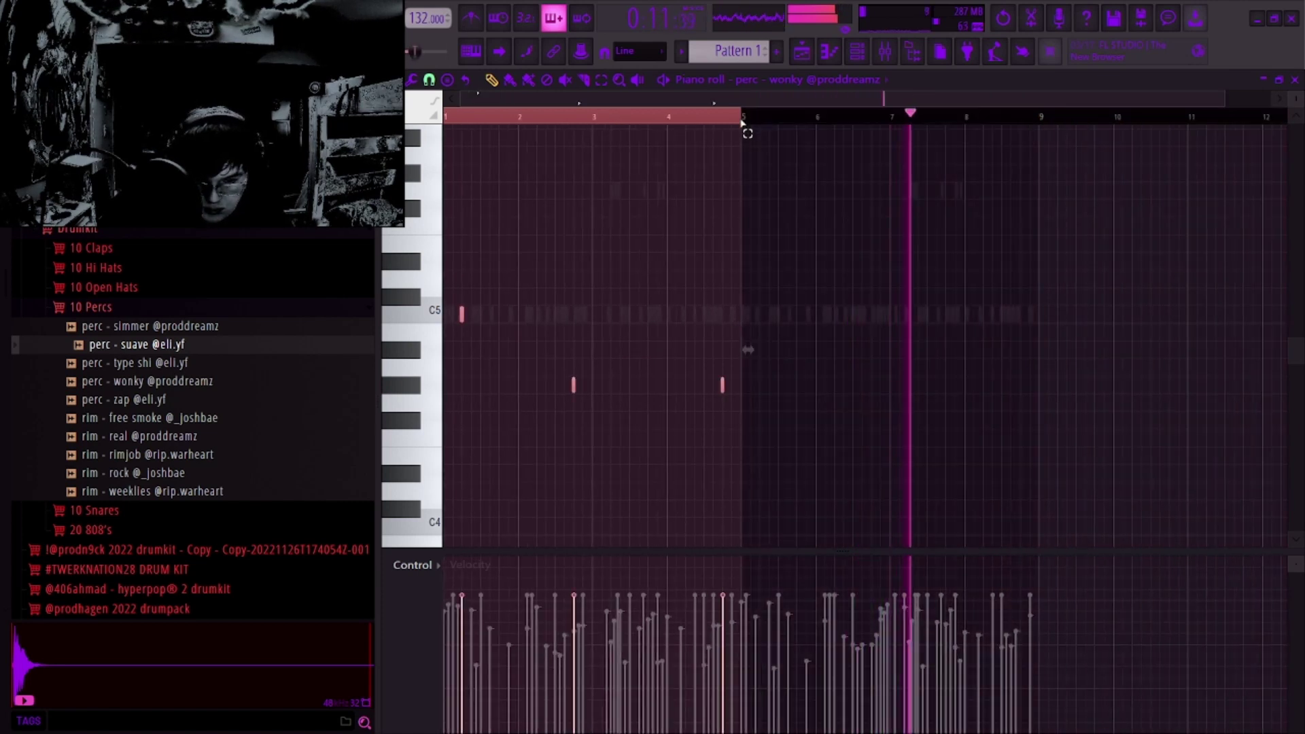
{"action": "key", "text": "ctrl+b"}
{"action": "key", "text": "ctrl+d"}
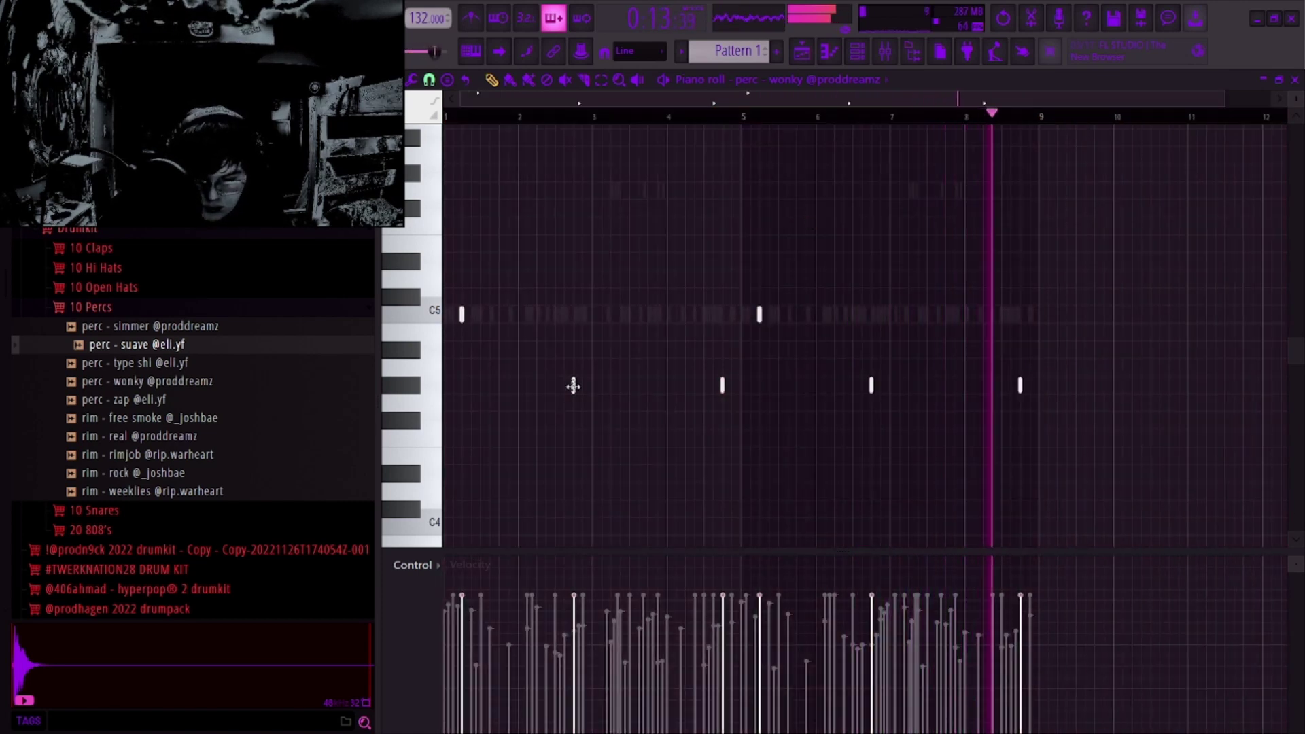
{"action": "key", "text": "ctrl+a"}
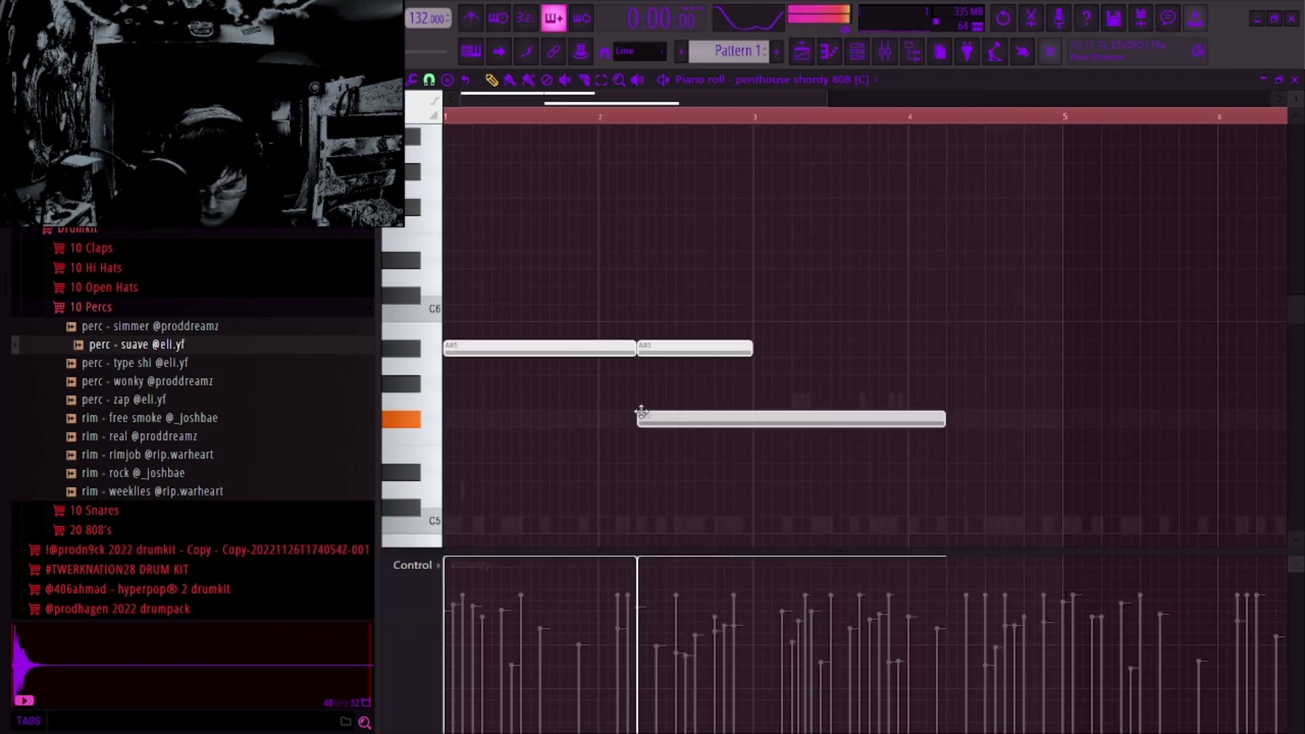
Step: Raise the long F#5 808 note to G5, delete the overlapping A#5 note, and play the bass line
{"action": "left_click_drag", "start_coordinate": [637, 394], "coordinate": [641, 395]}
{"action": "right_click", "coordinate": [661, 351]}
{"action": "key", "text": "space"}
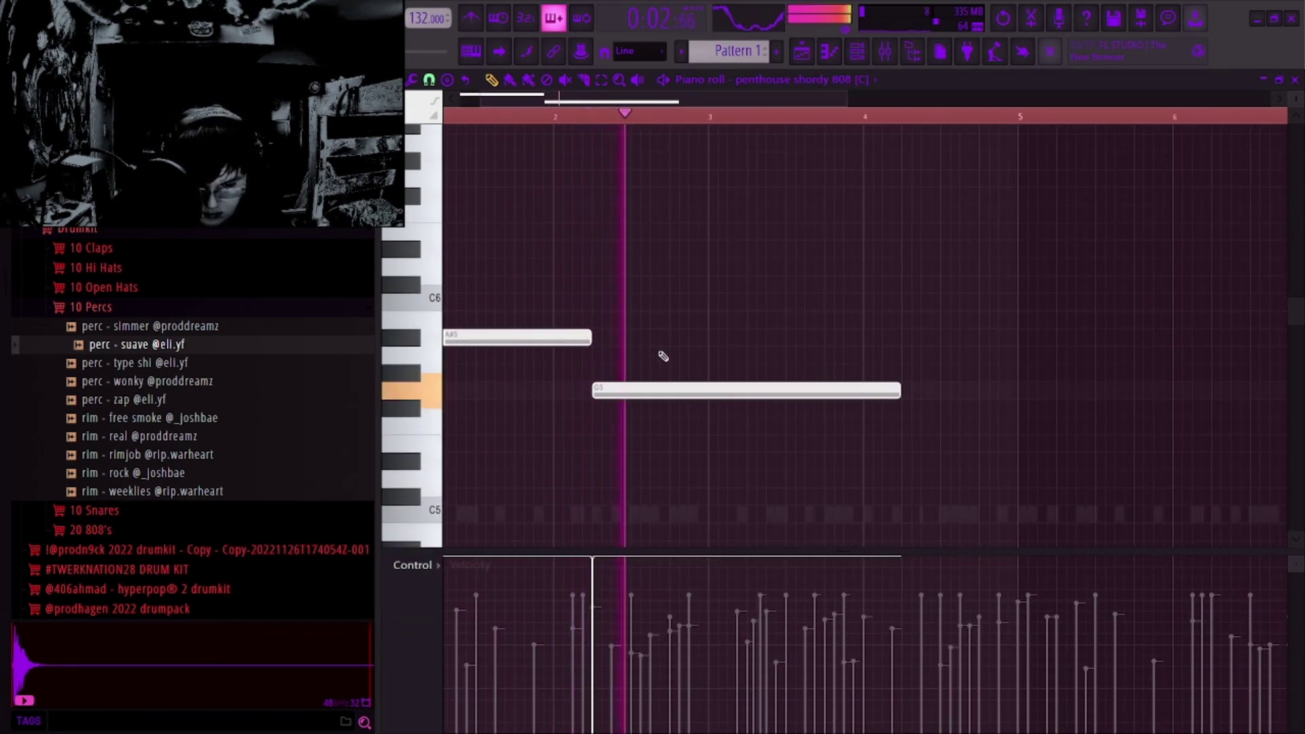
{"action": "key", "text": "space"}
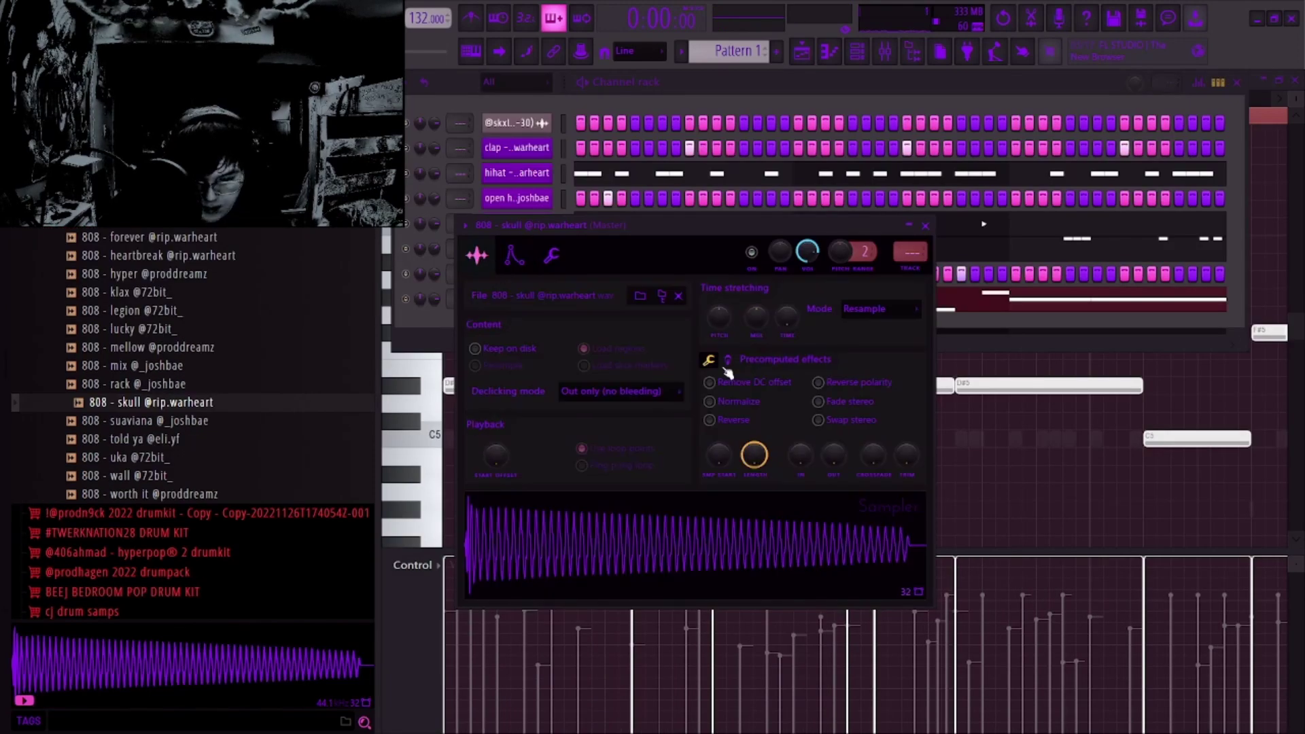
{"action": "left_click", "coordinate": [727, 361]}
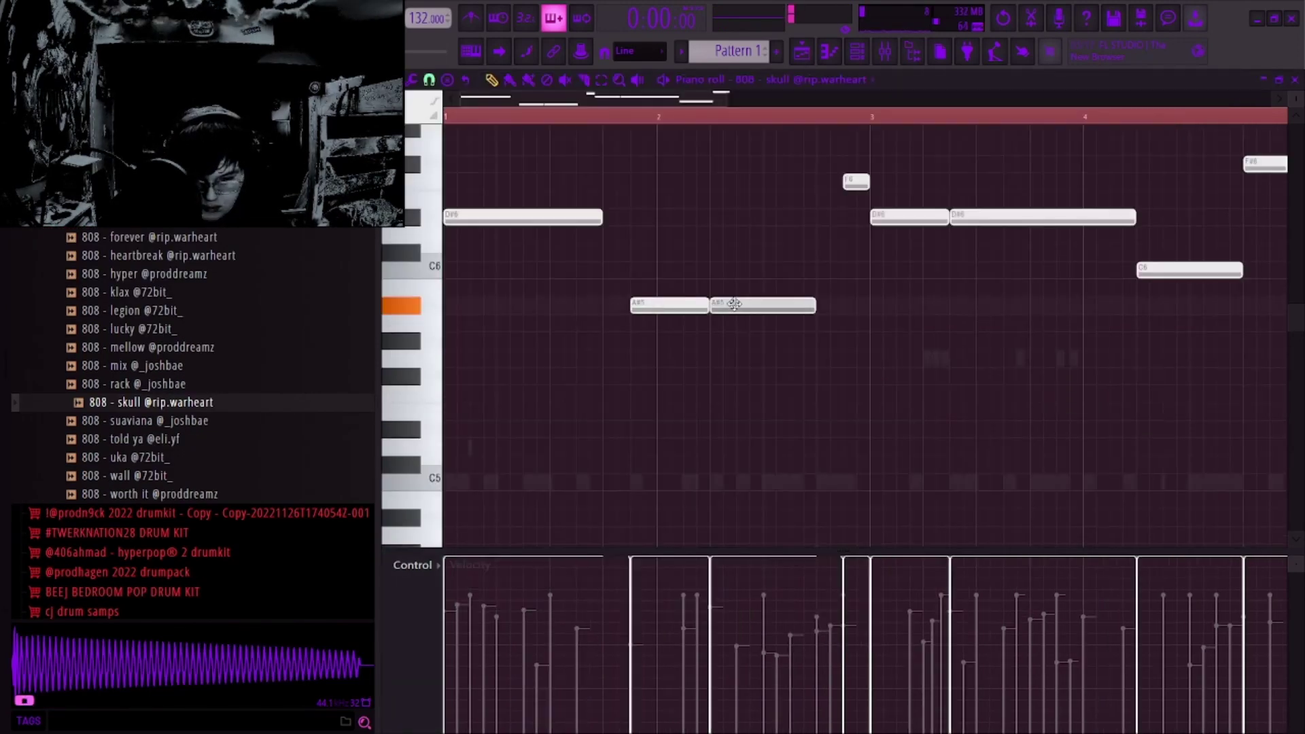
Step: Rework bar 4 of the 808 - skull bass line with three A#5 notes and a closing G6 note during playback
{"action": "left_click_drag", "start_coordinate": [730, 303], "coordinate": [733, 269]}
{"action": "key", "text": "space"}
{"action": "scroll", "coordinate": [748, 320], "scroll_direction": "up", "scroll_amount": 1}
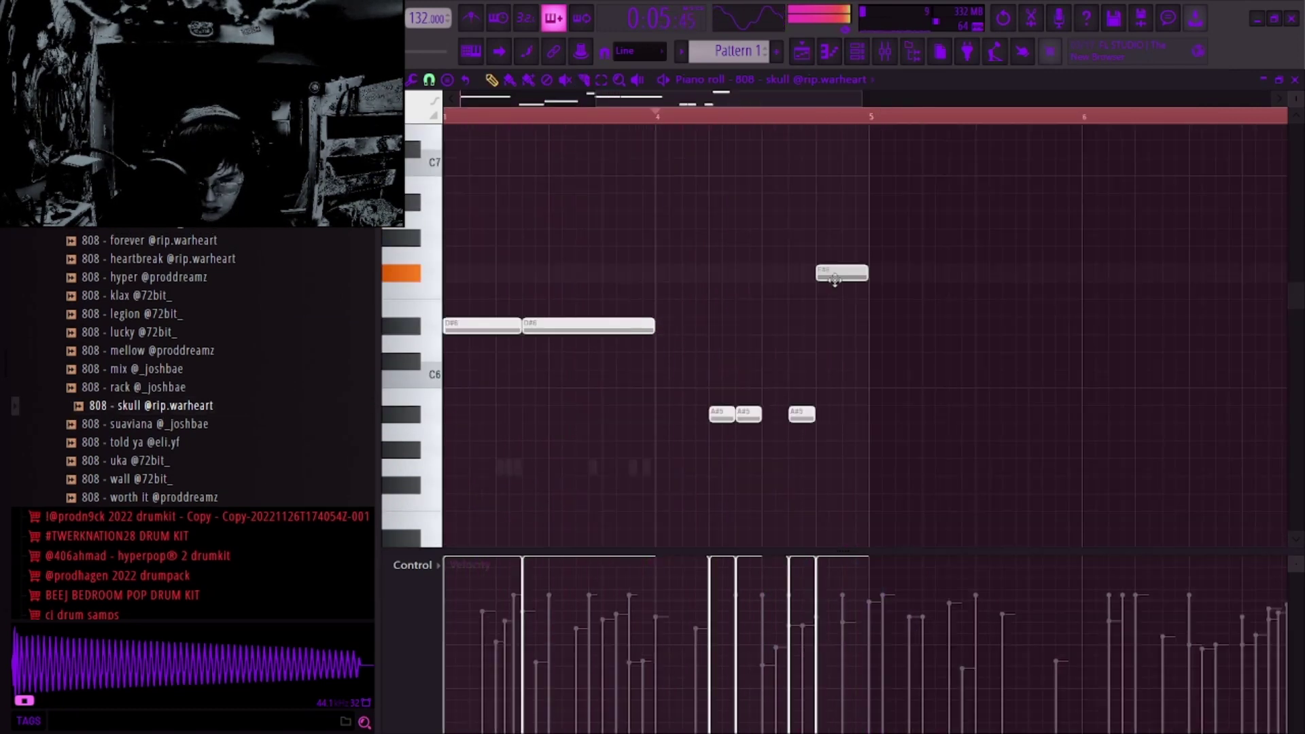
{"action": "left_click_drag", "start_coordinate": [835, 280], "coordinate": [834, 262]}
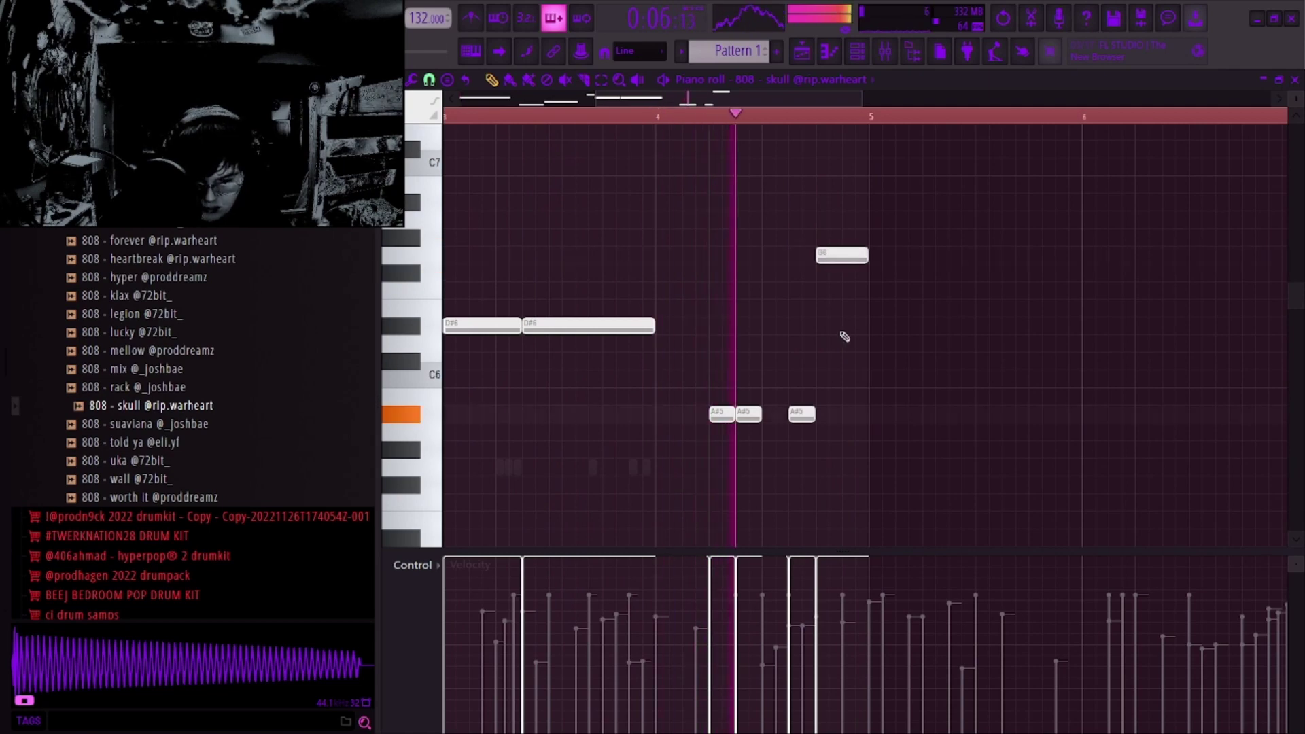
Step: Transpose the whole 808 pattern down one octave and duplicate its four bars into bars 5 to 8
{"action": "scroll", "coordinate": [847, 355], "scroll_direction": "down", "scroll_amount": 2}
{"action": "scroll", "coordinate": [843, 351], "scroll_direction": "down", "scroll_amount": 1}
{"action": "key", "text": "ctrl+Down"}
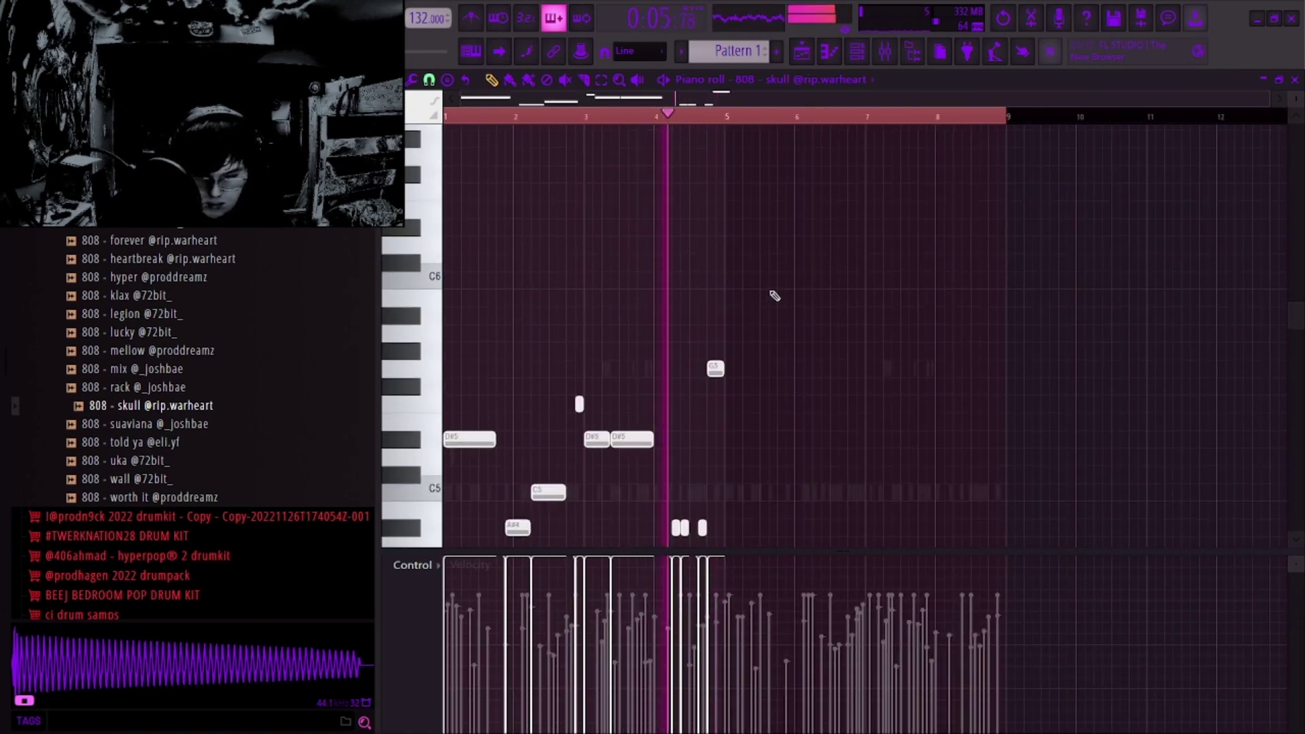
{"action": "key", "text": "ctrl+b"}
{"action": "key", "text": "Delete"}
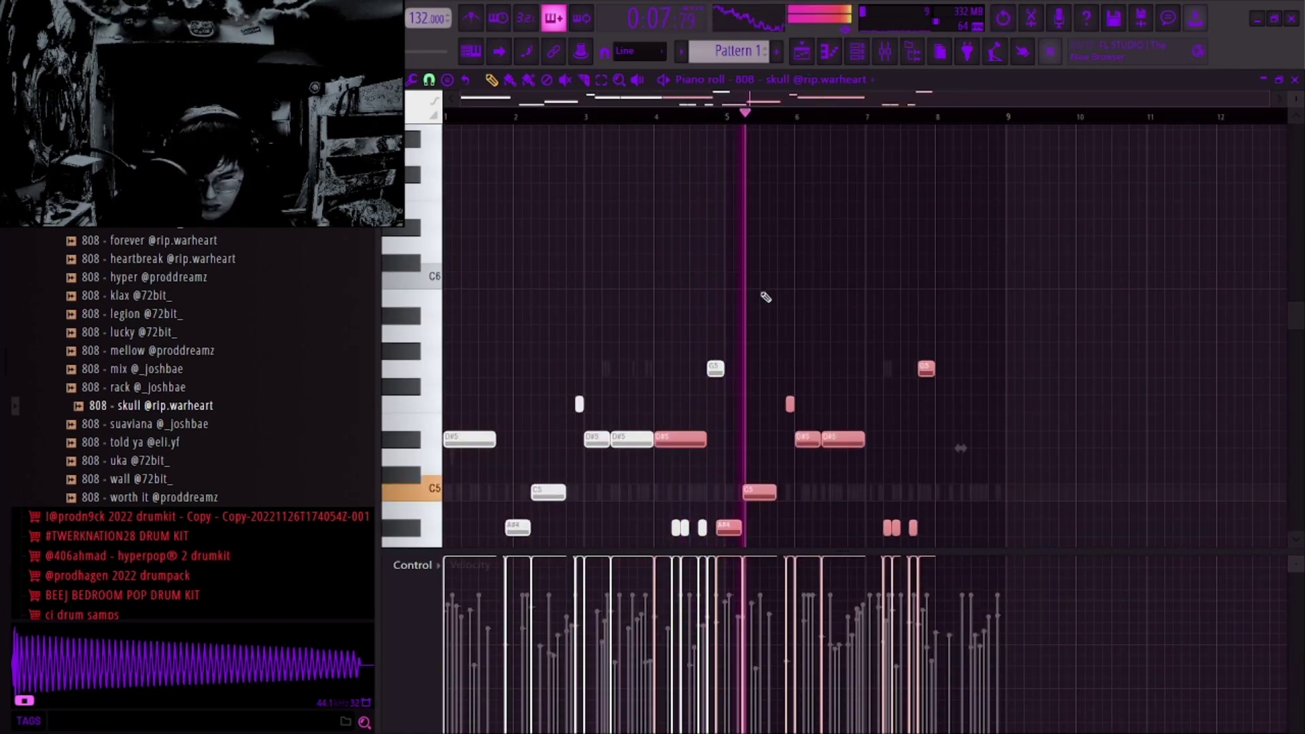
{"action": "key", "text": "ctrl+b"}
{"action": "key", "text": "ctrl+d"}
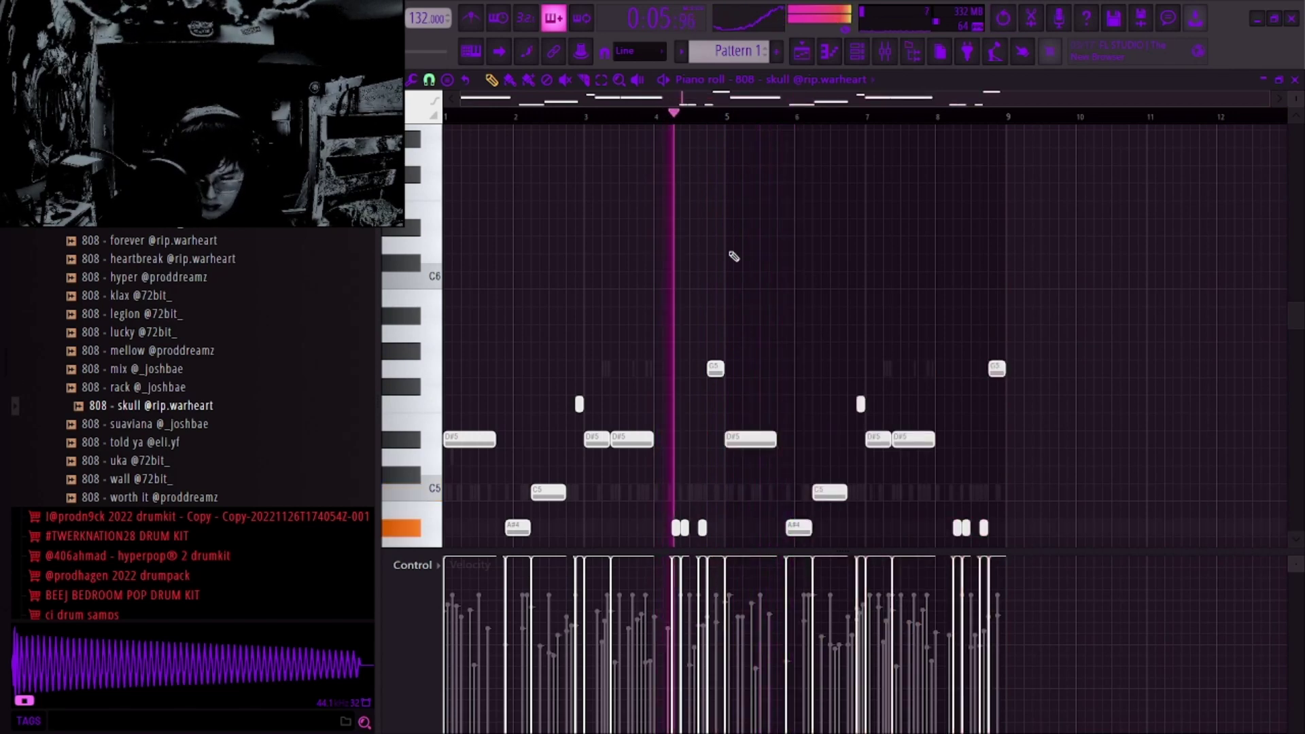
{"action": "left_click", "coordinate": [857, 51]}
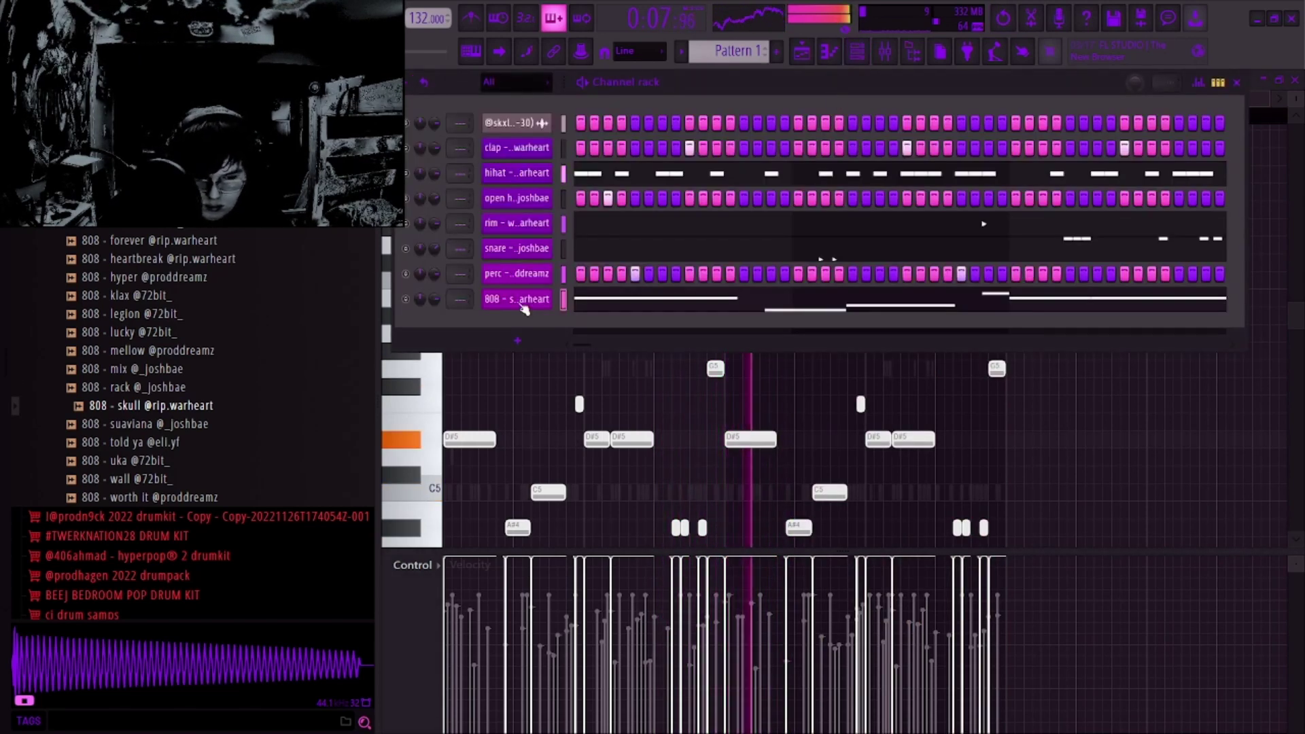
{"action": "left_click", "coordinate": [505, 124]}
{"action": "left_click", "coordinate": [1055, 465]}
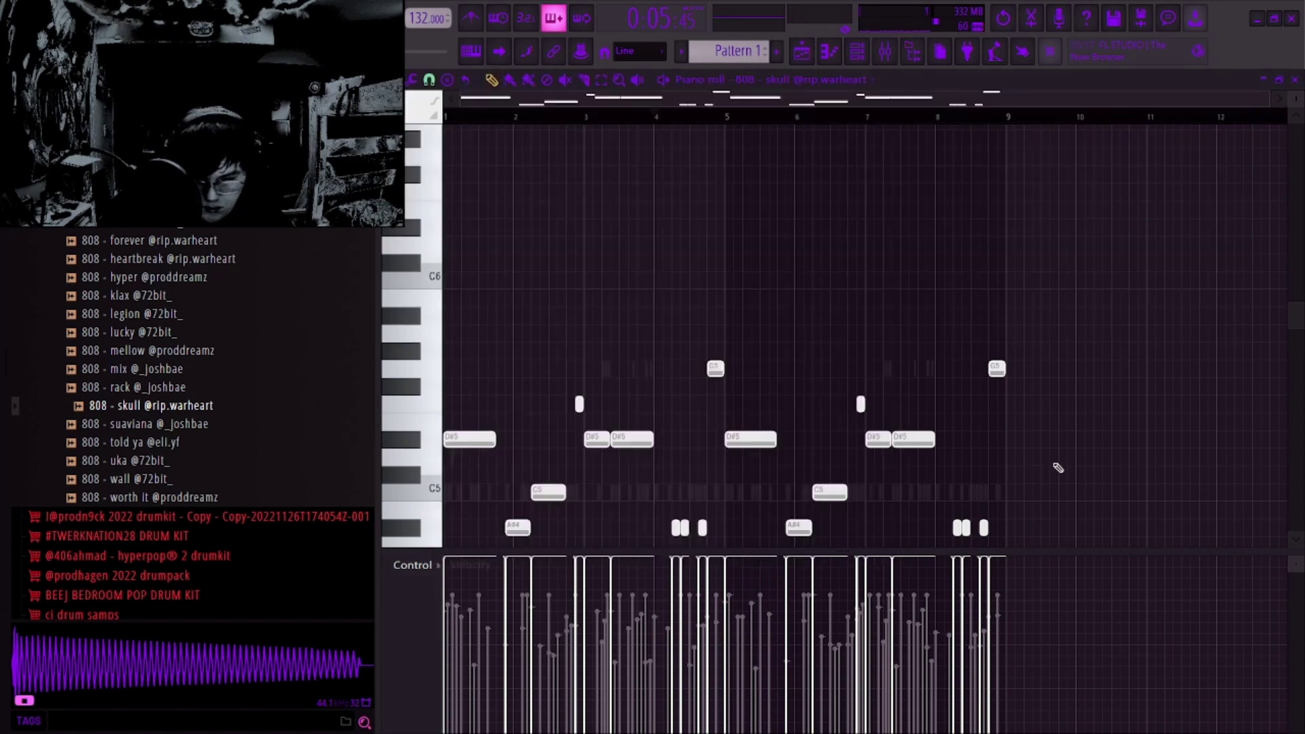
{"action": "key", "text": "shift+Up"}
{"action": "key", "text": "shift+Up"}
{"action": "key", "text": "space"}
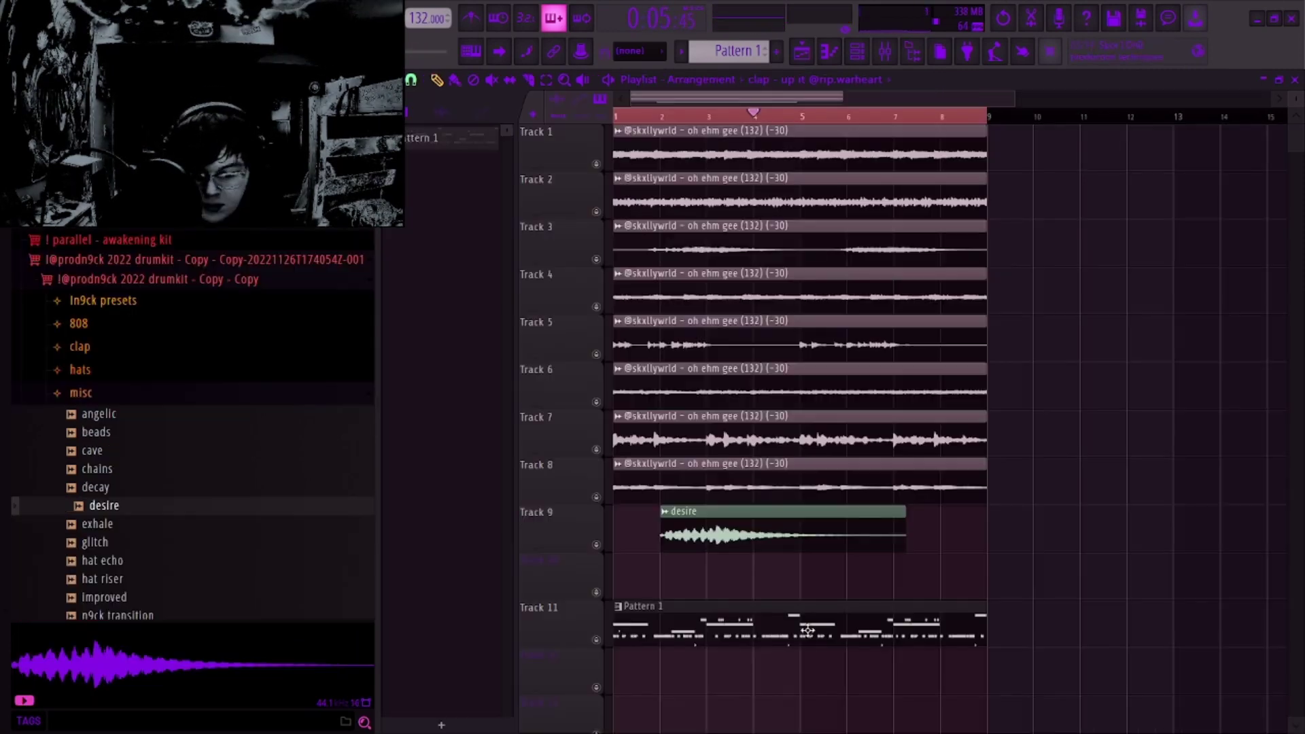
Step: Split Pattern 1 by channel onto separate playlist tracks and repeat the full eight-bar arrangement up to bar 49
{"action": "scroll", "coordinate": [725, 52], "scroll_direction": "down", "scroll_amount": 1}
{"action": "right_click", "coordinate": [723, 51]}
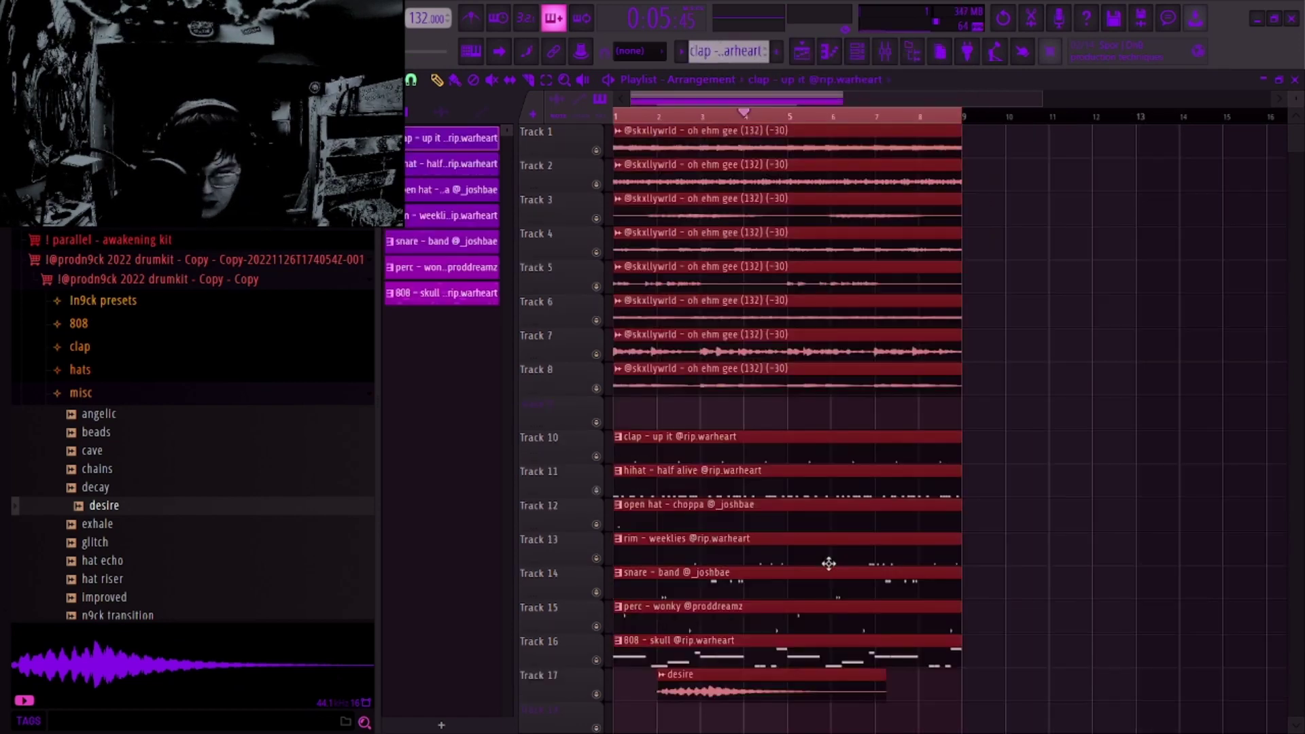
{"action": "key", "text": "ctrl+b"}
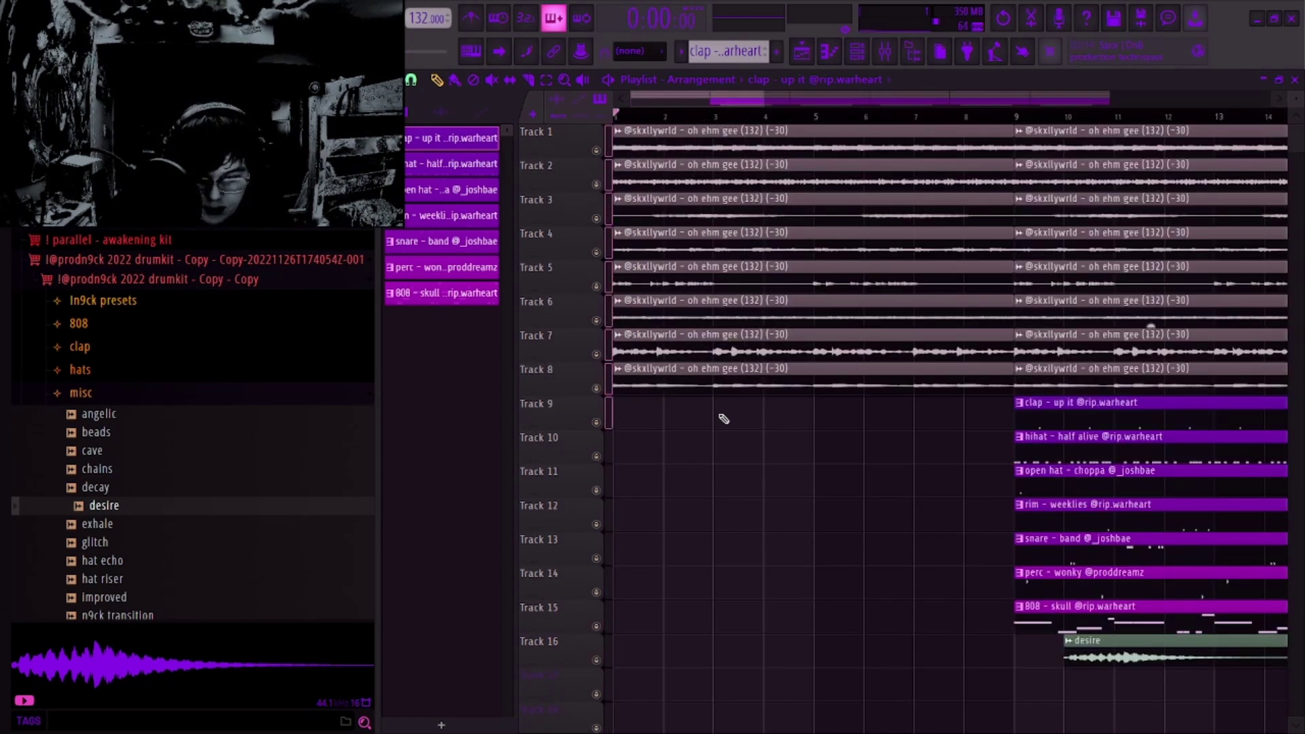
Step: Mute the drum, 808 and desire tracks, leaving only the eight oh ehm gee loop stem tracks on
{"action": "right_click", "coordinate": [599, 388]}
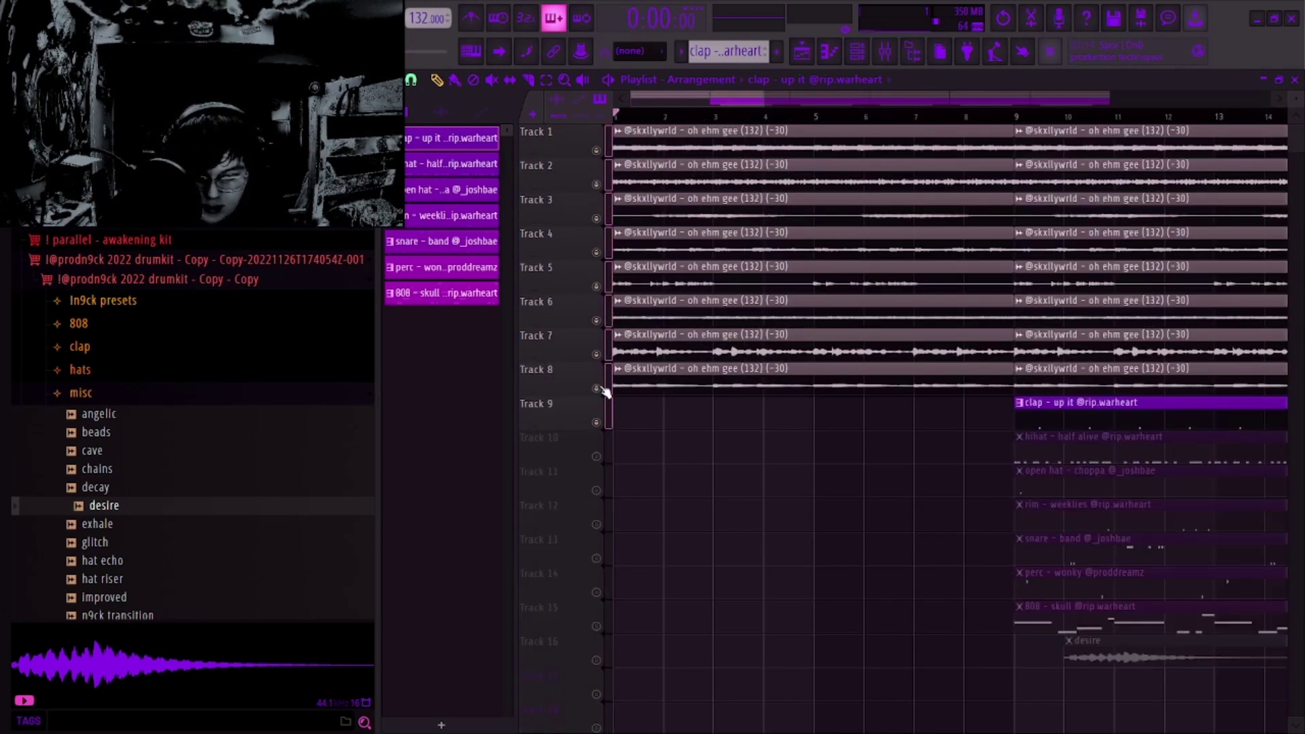
{"action": "left_click", "coordinate": [606, 421]}
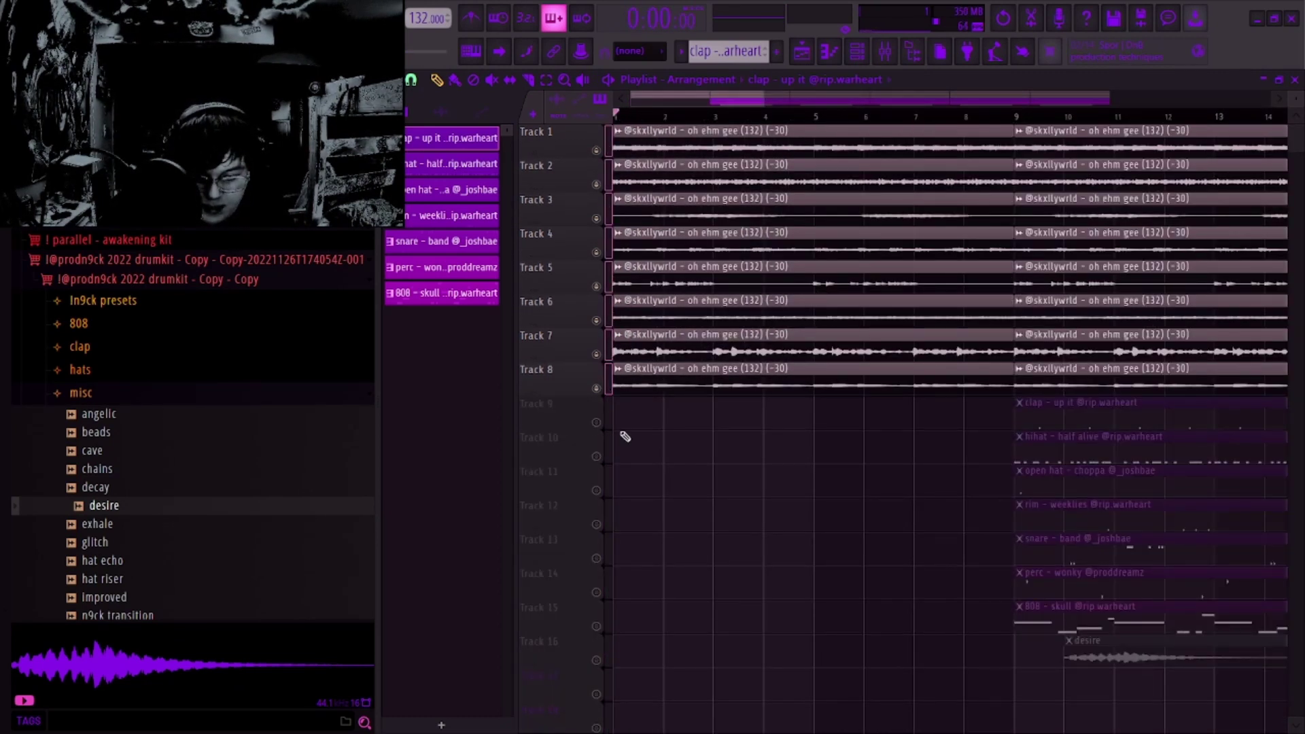
Step: During playback, move the first desire clip to start just before bar 7, trim its end to bar 11 and fade it out
{"action": "key", "text": "space"}
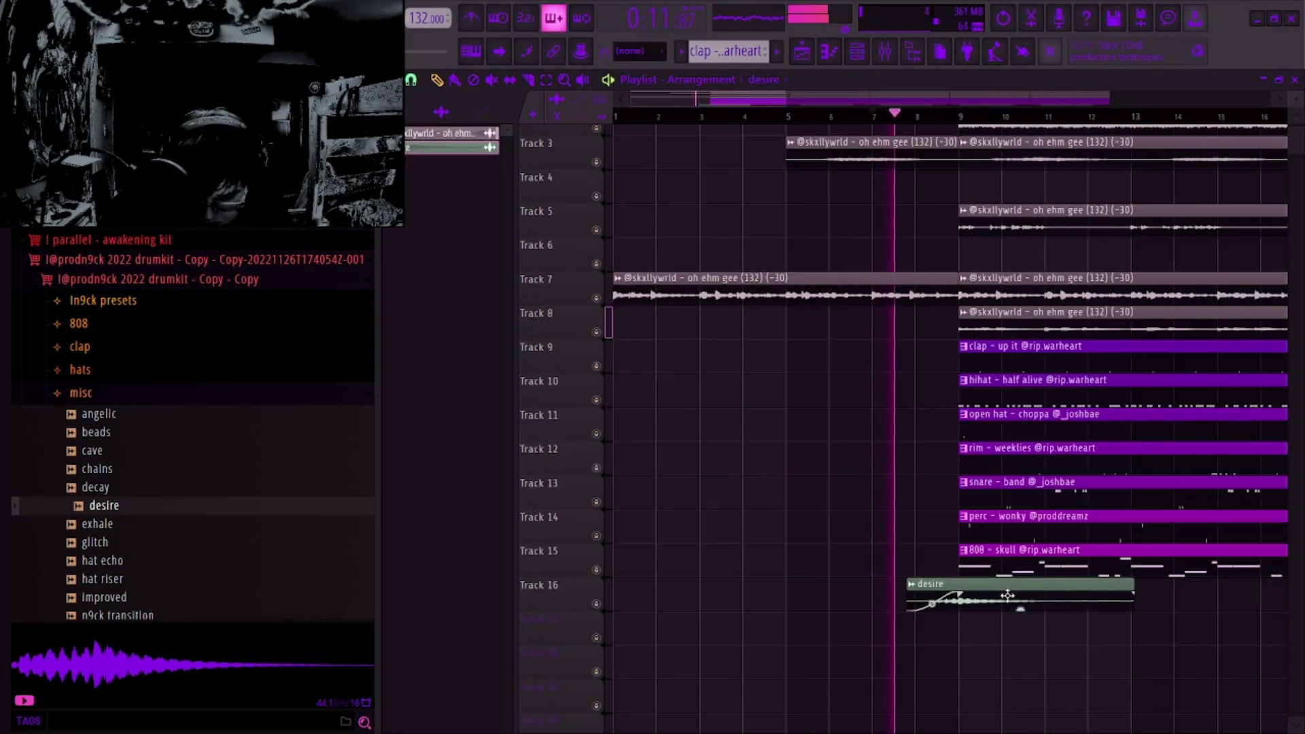
{"action": "left_click_drag", "start_coordinate": [1008, 596], "coordinate": [965, 597]}
{"action": "scroll", "coordinate": [965, 611], "scroll_direction": "up", "scroll_amount": 3}
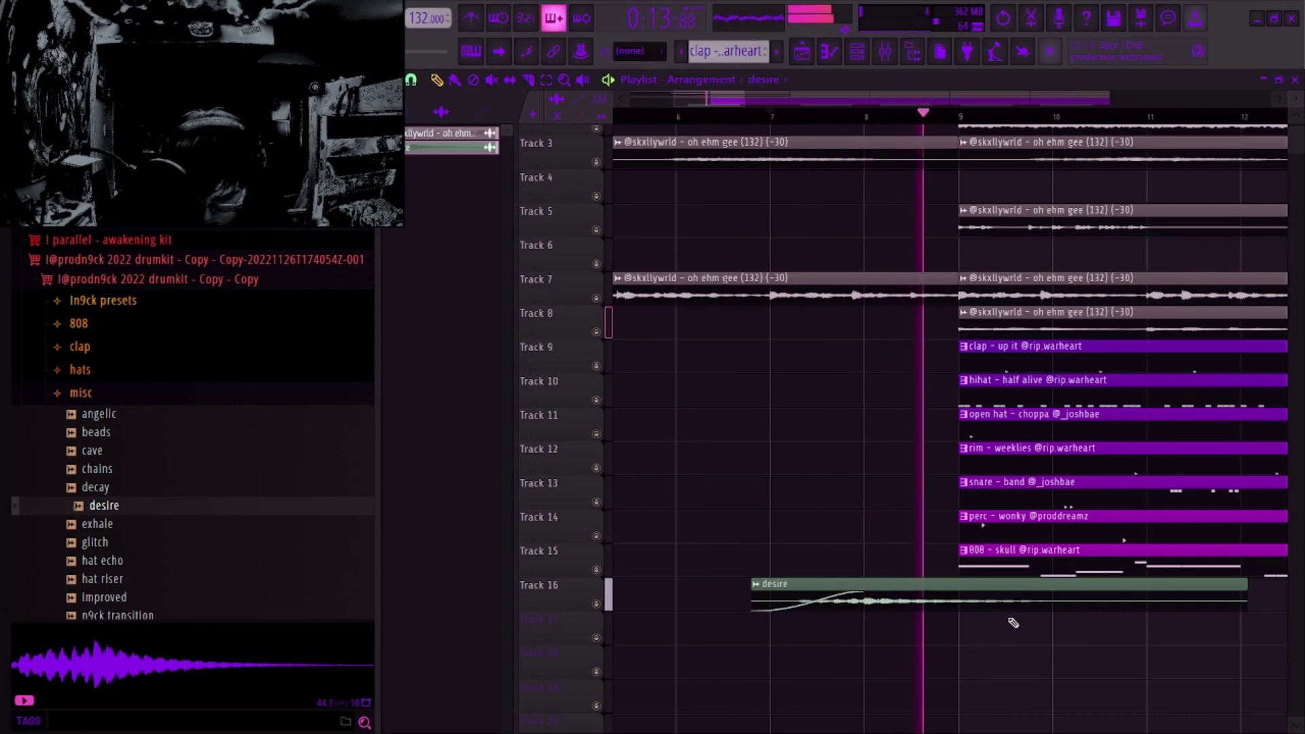
{"action": "left_click_drag", "start_coordinate": [1246, 595], "coordinate": [1148, 594]}
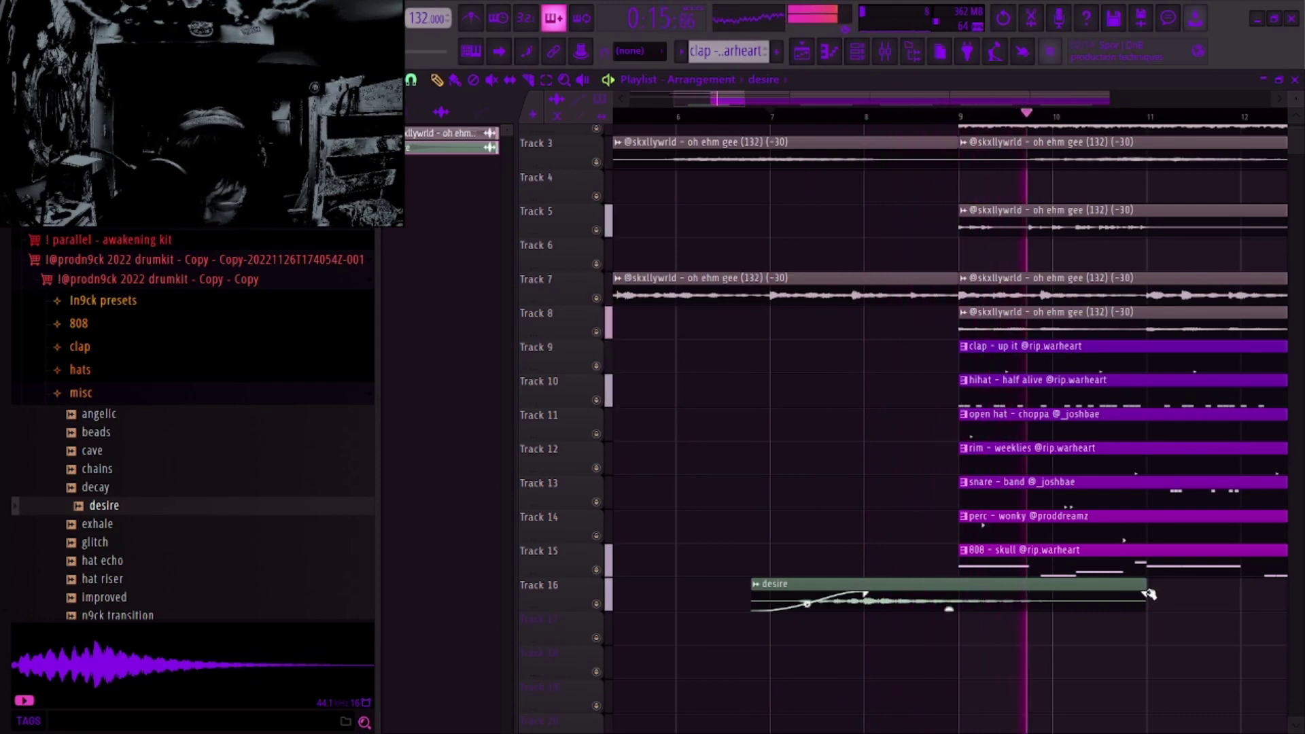
{"action": "scroll", "coordinate": [1025, 683], "scroll_direction": "down", "scroll_amount": 5}
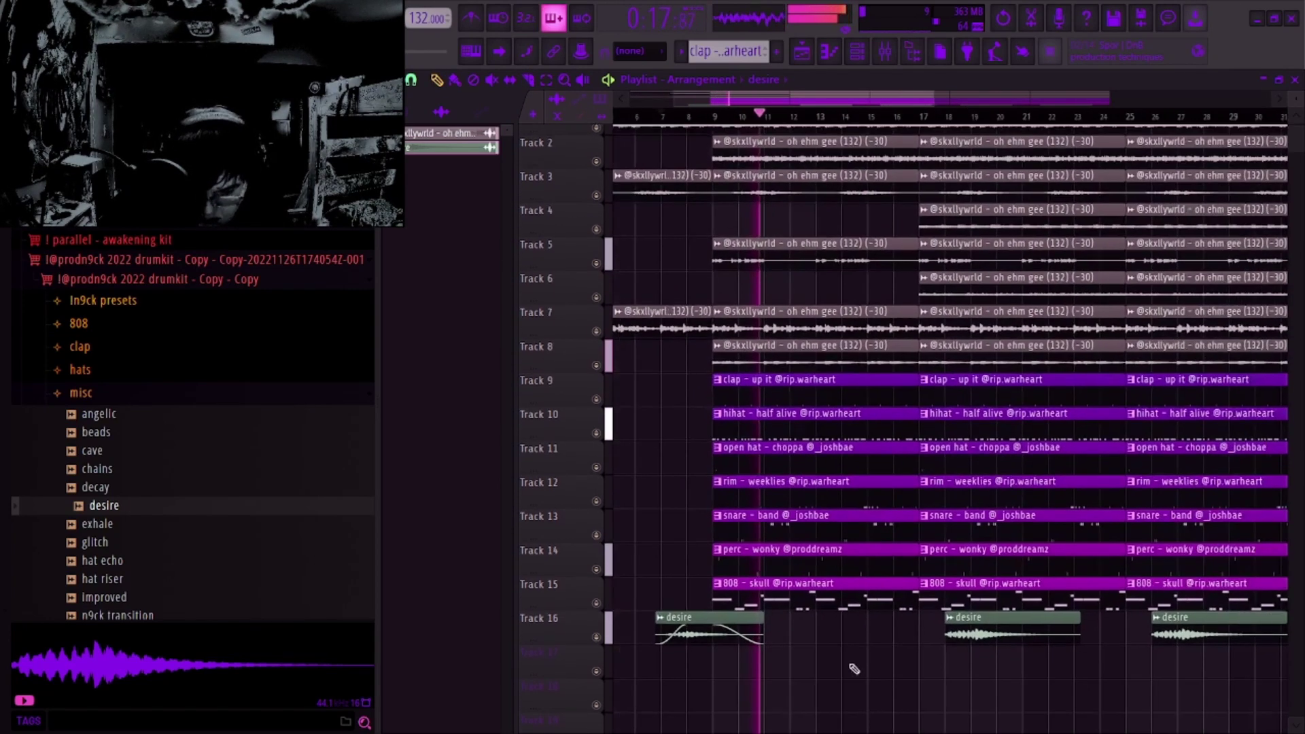
Step: Delete the snare and perc clips from bars 9 to 17 and replay the section
{"action": "scroll", "coordinate": [826, 662], "scroll_direction": "up", "scroll_amount": 3}
{"action": "scroll", "coordinate": [782, 462], "scroll_direction": "up", "scroll_amount": 3}
{"action": "left_click_drag", "start_coordinate": [779, 479], "coordinate": [789, 544]}
{"action": "key", "text": "space"}
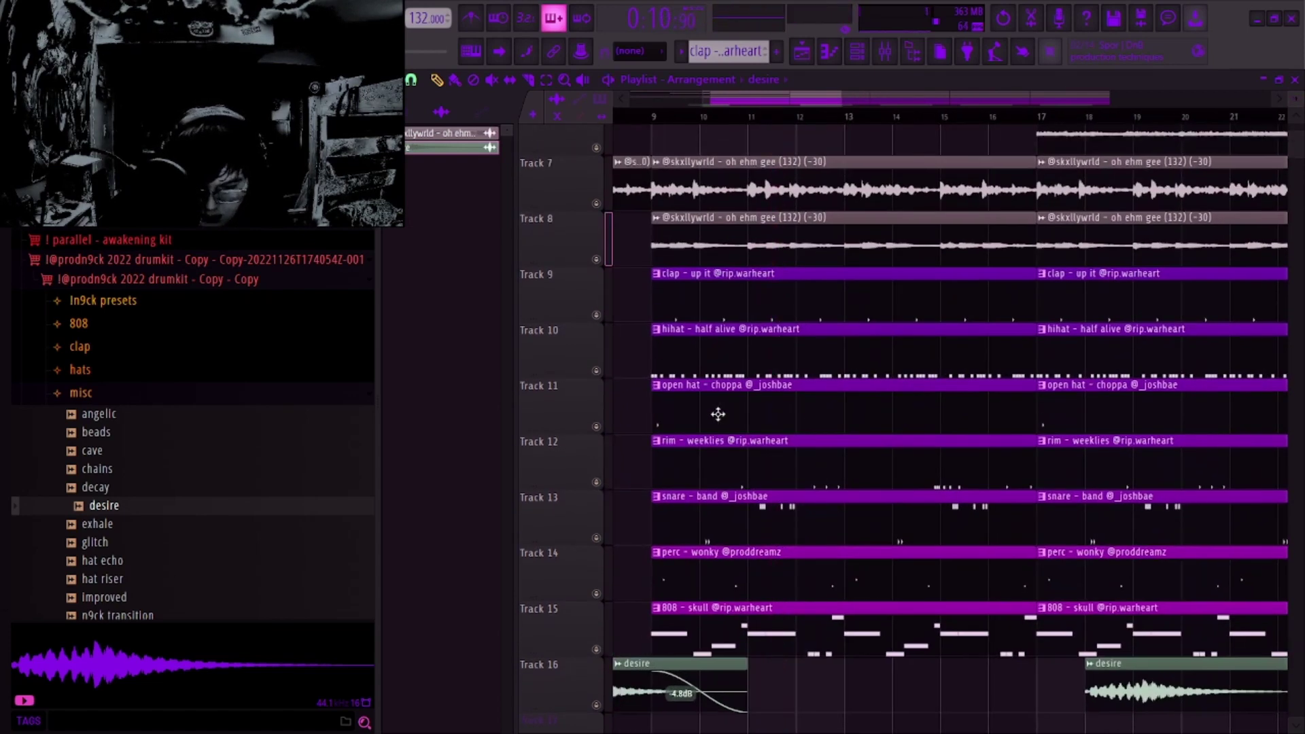
{"action": "right_click", "coordinate": [714, 530]}
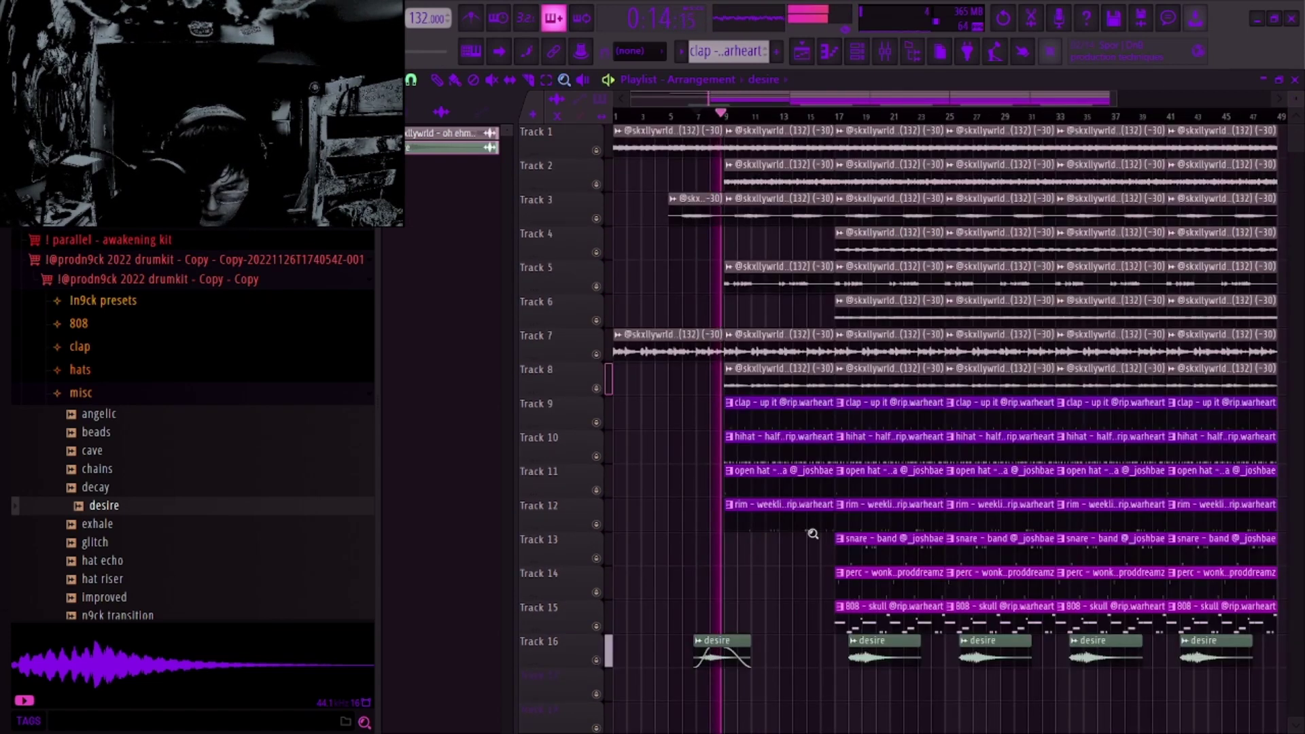
{"action": "right_click", "coordinate": [789, 571]}
{"action": "right_click", "coordinate": [775, 554], "text": "ctrl"}
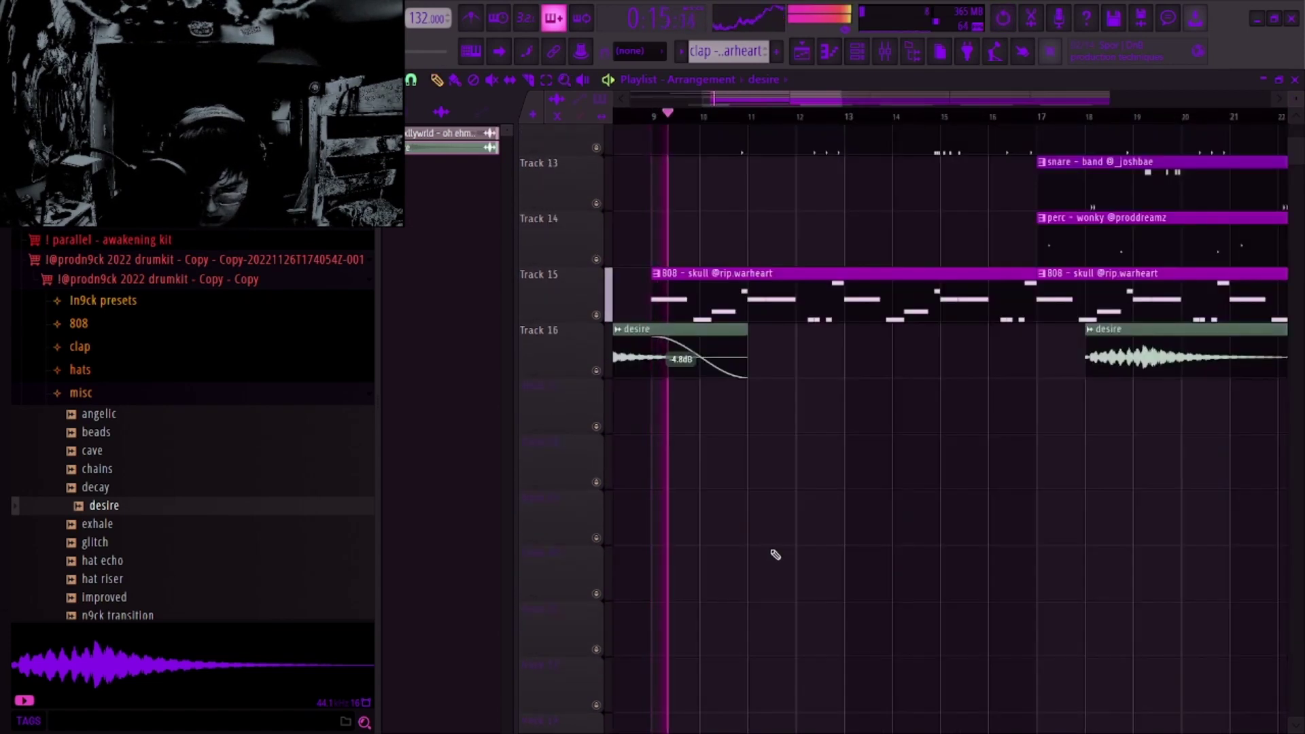
{"action": "right_click", "coordinate": [770, 549], "text": "ctrl"}
{"action": "scroll", "coordinate": [832, 647], "scroll_direction": "up", "scroll_amount": 3}
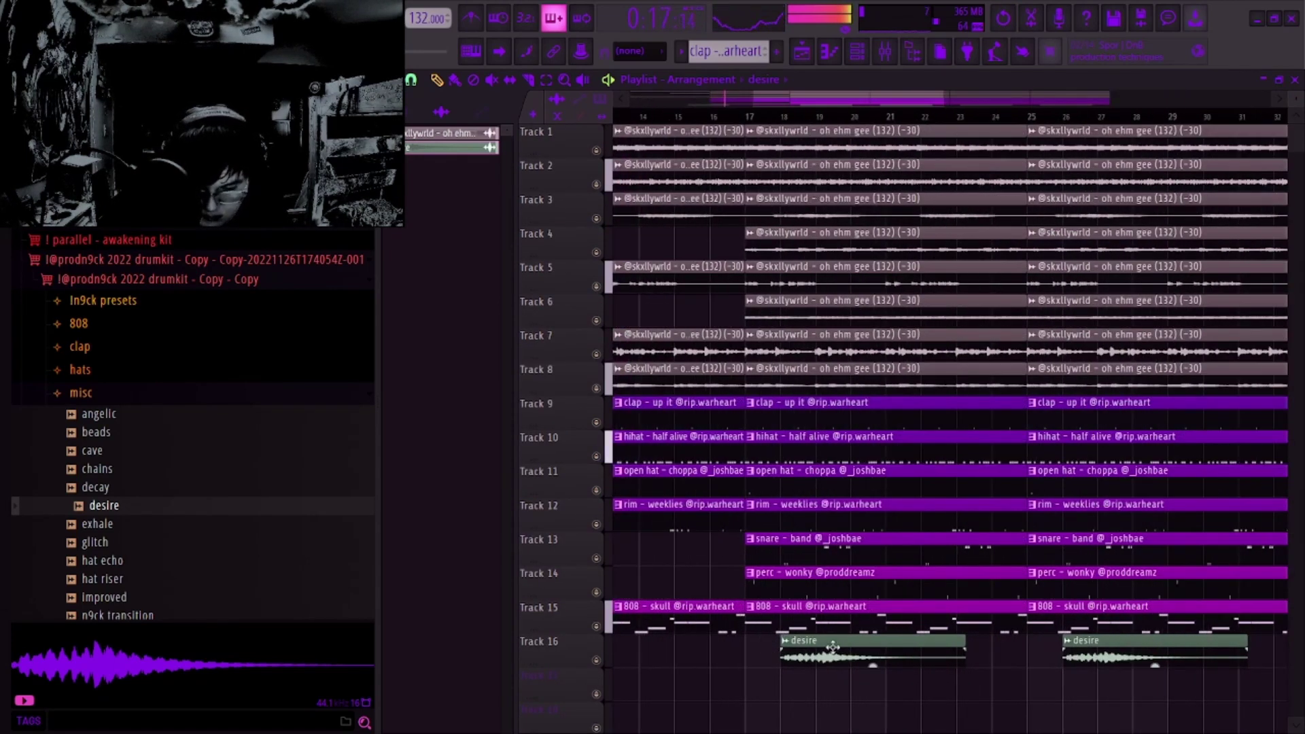
Step: Delete the unfaded desire clips after bar 17 and copy the faded one to start just before bar 24
{"action": "right_click", "coordinate": [830, 650]}
{"action": "scroll", "coordinate": [835, 672], "scroll_direction": "down", "scroll_amount": 3}
{"action": "scroll", "coordinate": [903, 691], "scroll_direction": "up", "scroll_amount": 1}
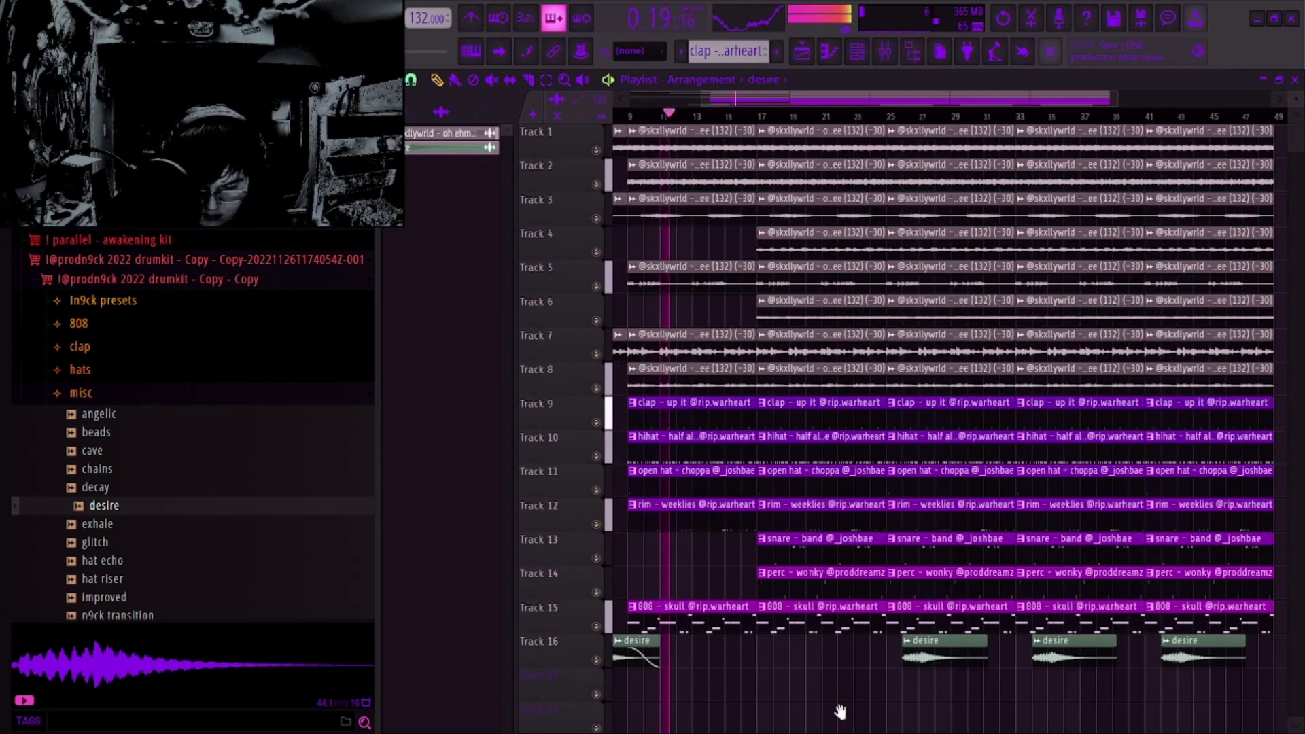
{"action": "left_click_drag", "start_coordinate": [842, 711], "coordinate": [1006, 687]}
{"action": "right_click", "coordinate": [1059, 630]}
{"action": "left_click_drag", "start_coordinate": [753, 616], "coordinate": [1024, 617]}
{"action": "right_click", "coordinate": [1147, 635]}
{"action": "scroll", "coordinate": [1116, 664], "scroll_direction": "down", "scroll_amount": 2}
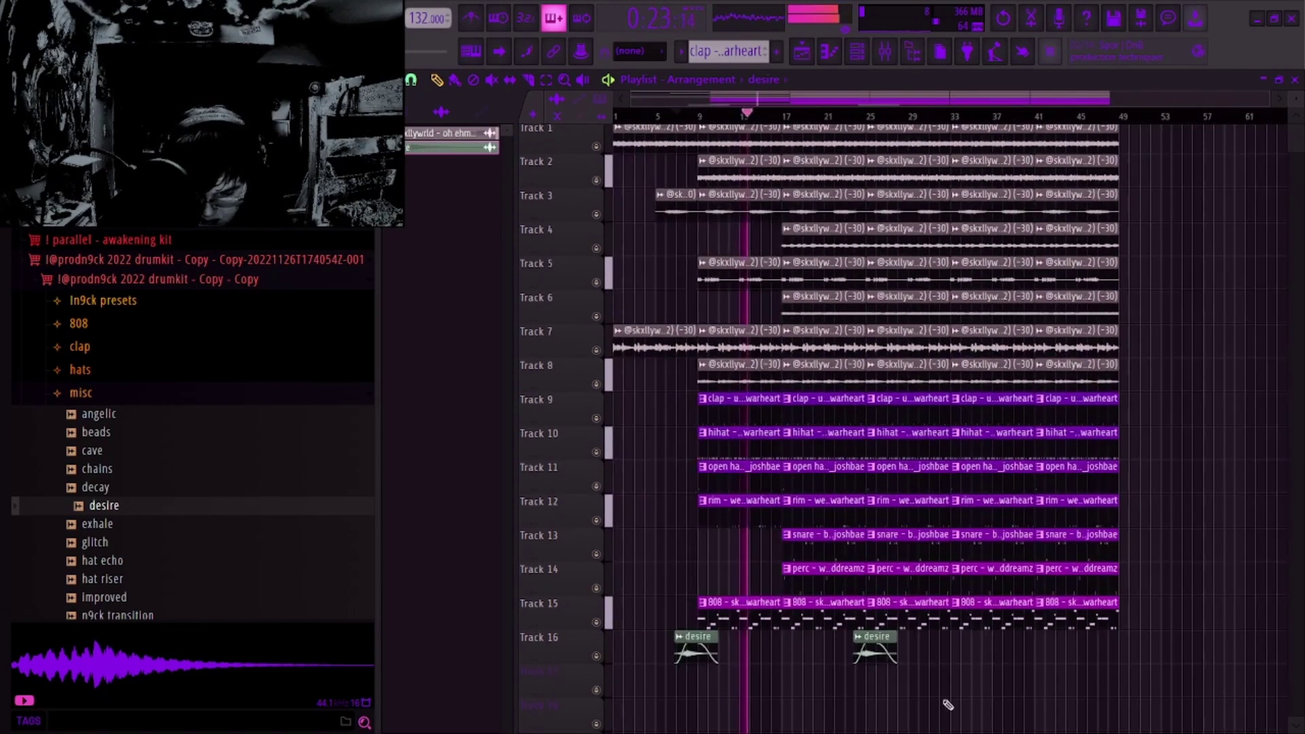
Step: Delete the clap, hihat, open hat, rim, snare and perc clips and the Track 5 stem clip from bars 25 to 33
{"action": "scroll", "coordinate": [899, 687], "scroll_direction": "up", "scroll_amount": 2}
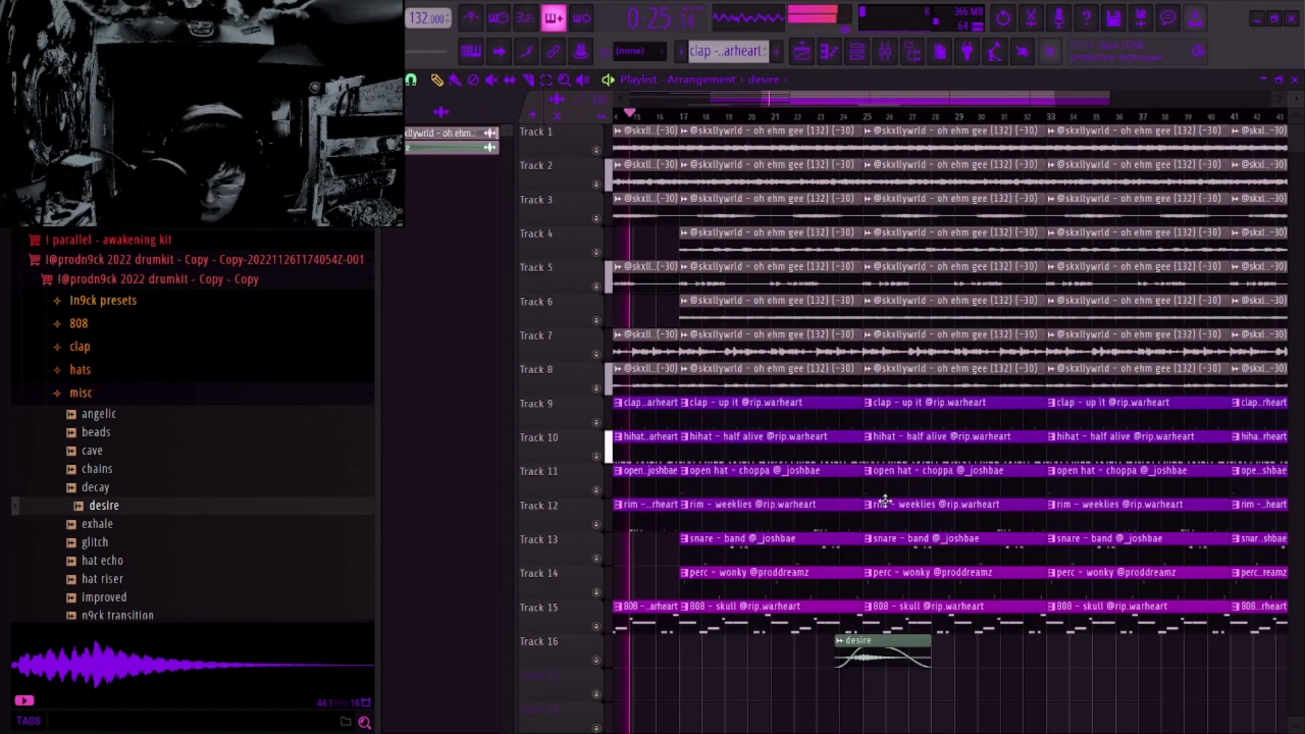
{"action": "scroll", "coordinate": [772, 612], "scroll_direction": "left", "scroll_amount": 2}
{"action": "scroll", "coordinate": [974, 572], "scroll_direction": "up", "scroll_amount": 1}
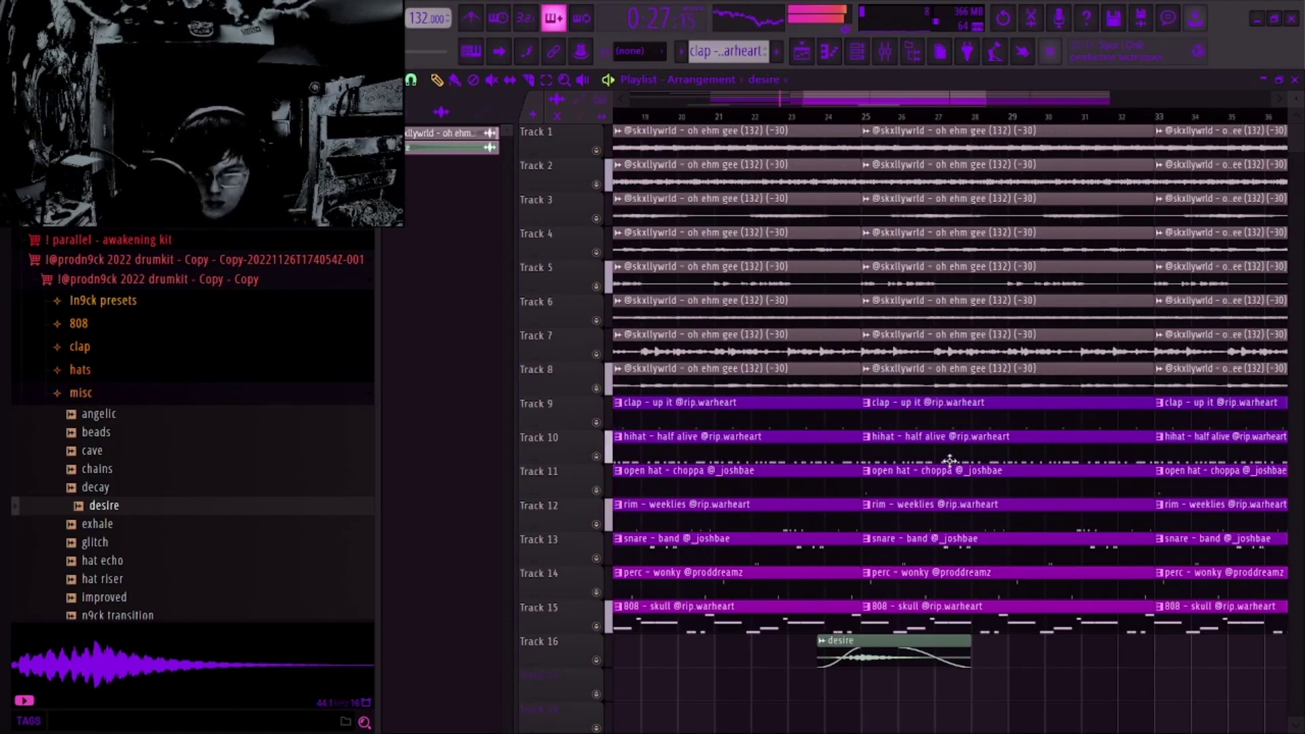
{"action": "scroll", "coordinate": [808, 631], "scroll_direction": "down", "scroll_amount": 2}
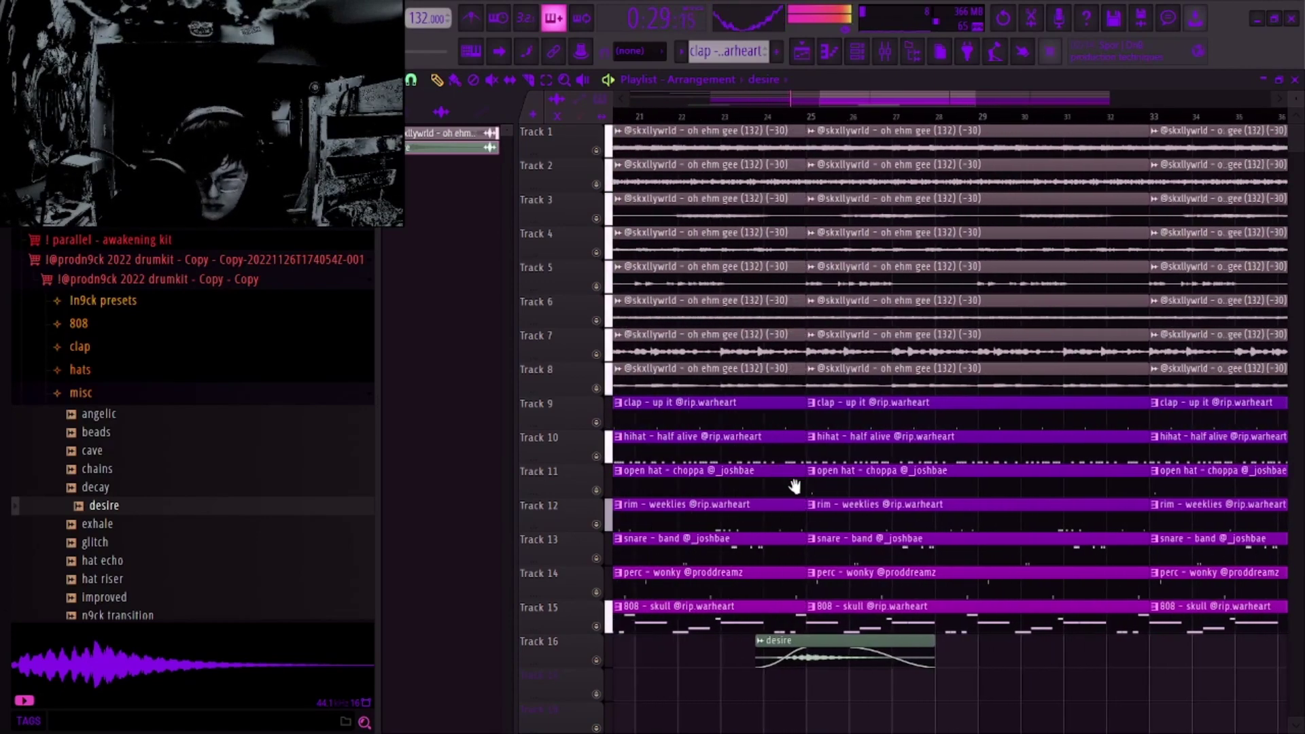
{"action": "scroll", "coordinate": [802, 625], "scroll_direction": "right", "scroll_amount": 2}
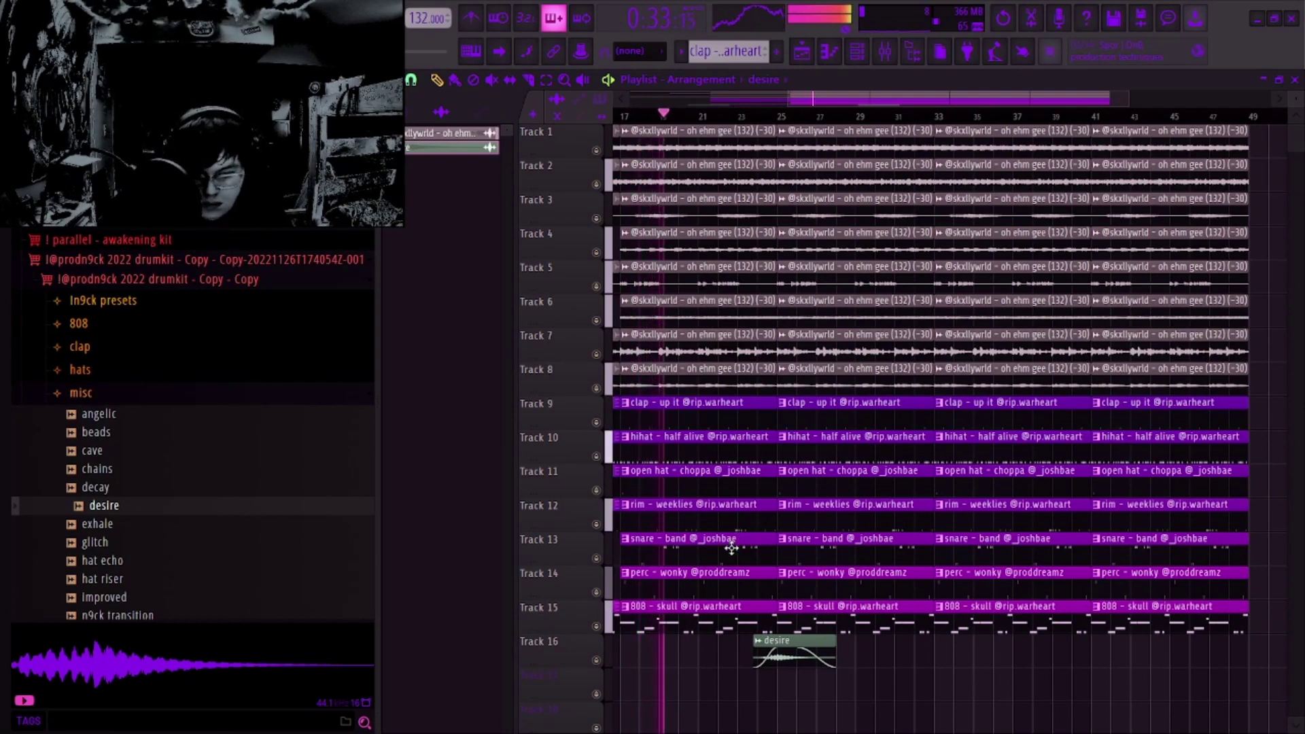
{"action": "scroll", "coordinate": [733, 449], "scroll_direction": "up", "scroll_amount": 3}
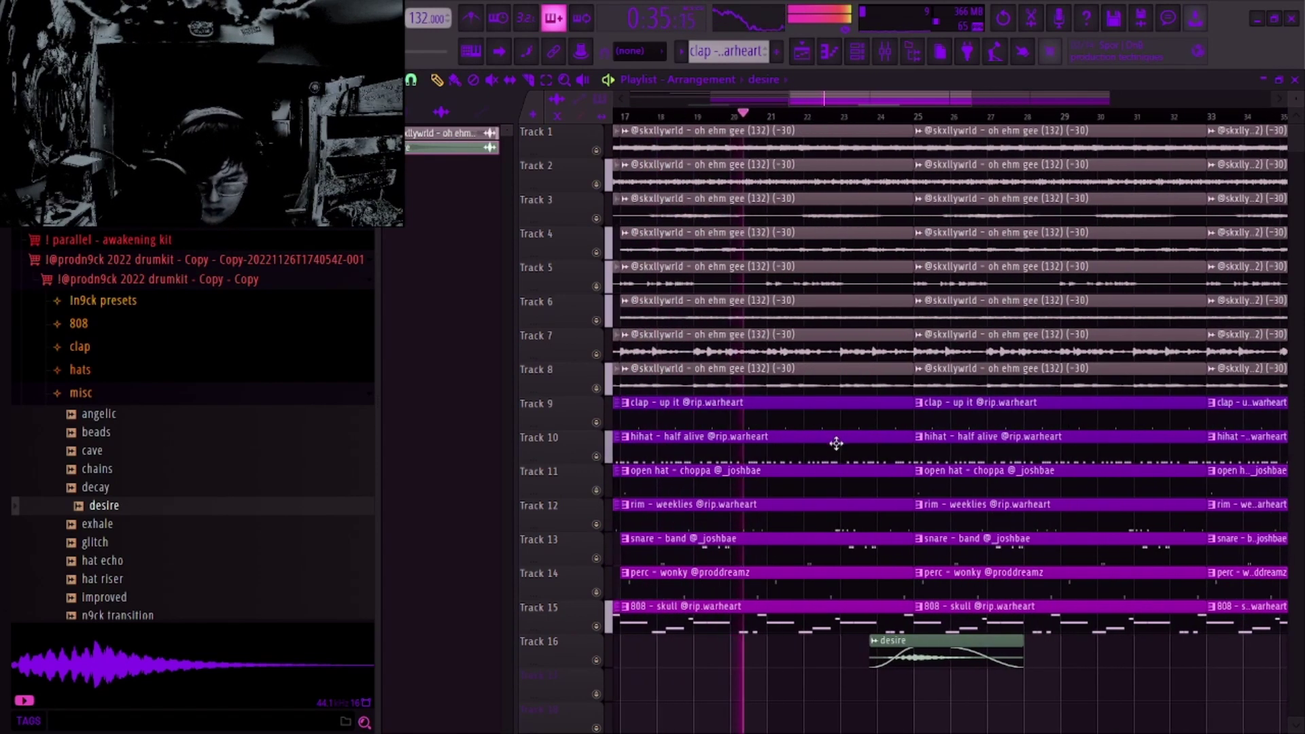
{"action": "scroll", "coordinate": [879, 614], "scroll_direction": "down", "scroll_amount": 3}
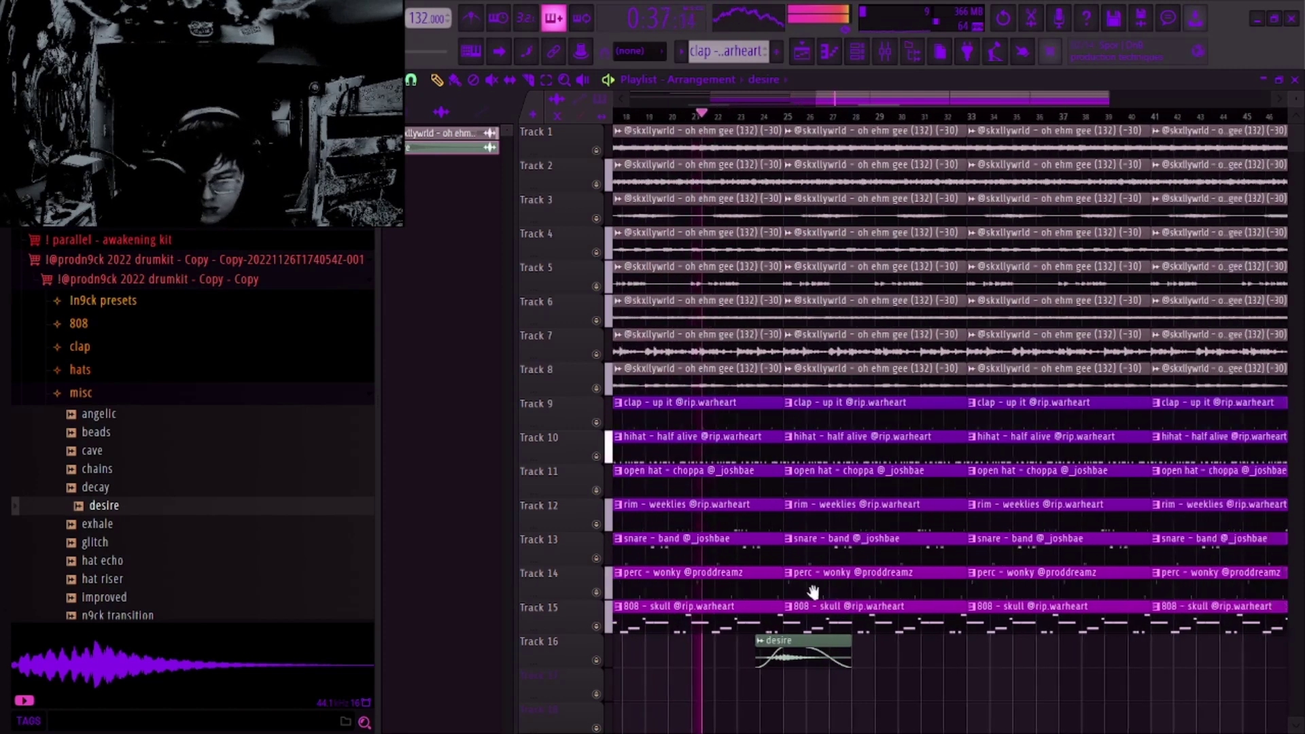
{"action": "left_click_drag", "start_coordinate": [925, 581], "coordinate": [928, 426]}
{"action": "scroll", "coordinate": [853, 435], "scroll_direction": "up", "scroll_amount": 2}
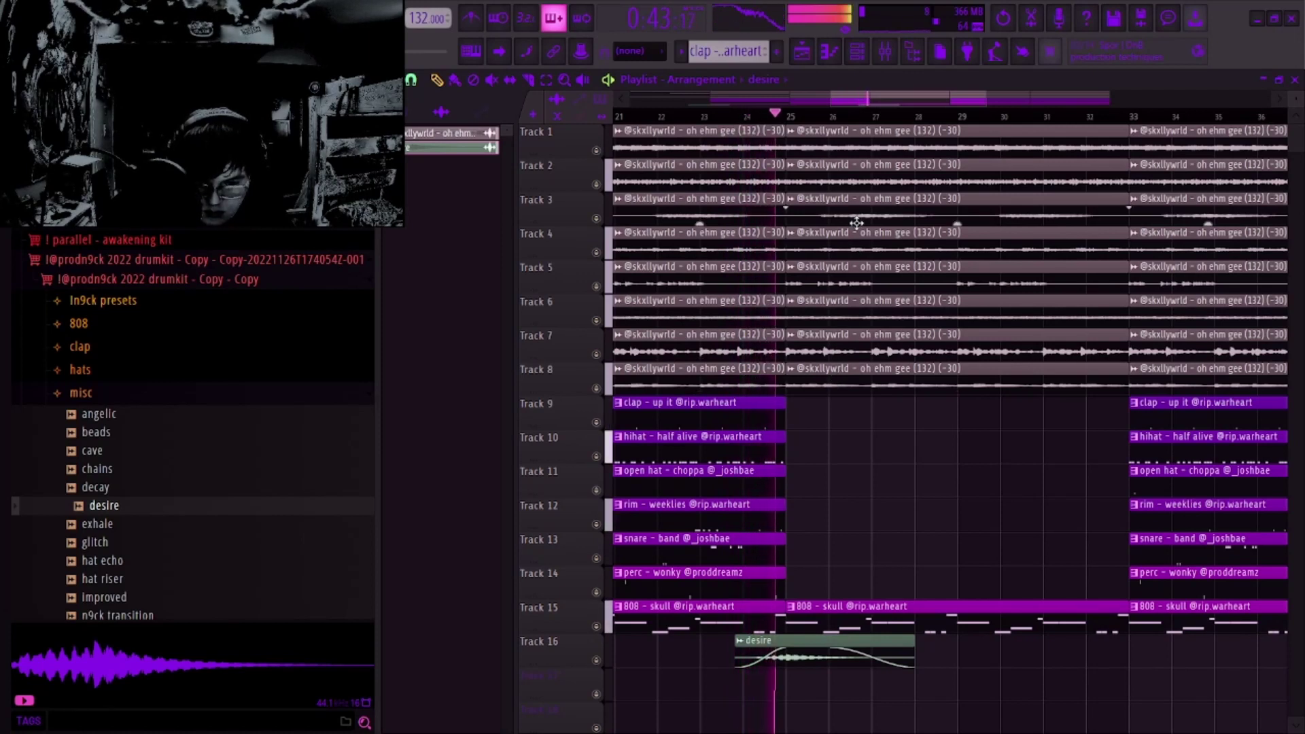
{"action": "right_click", "coordinate": [840, 280]}
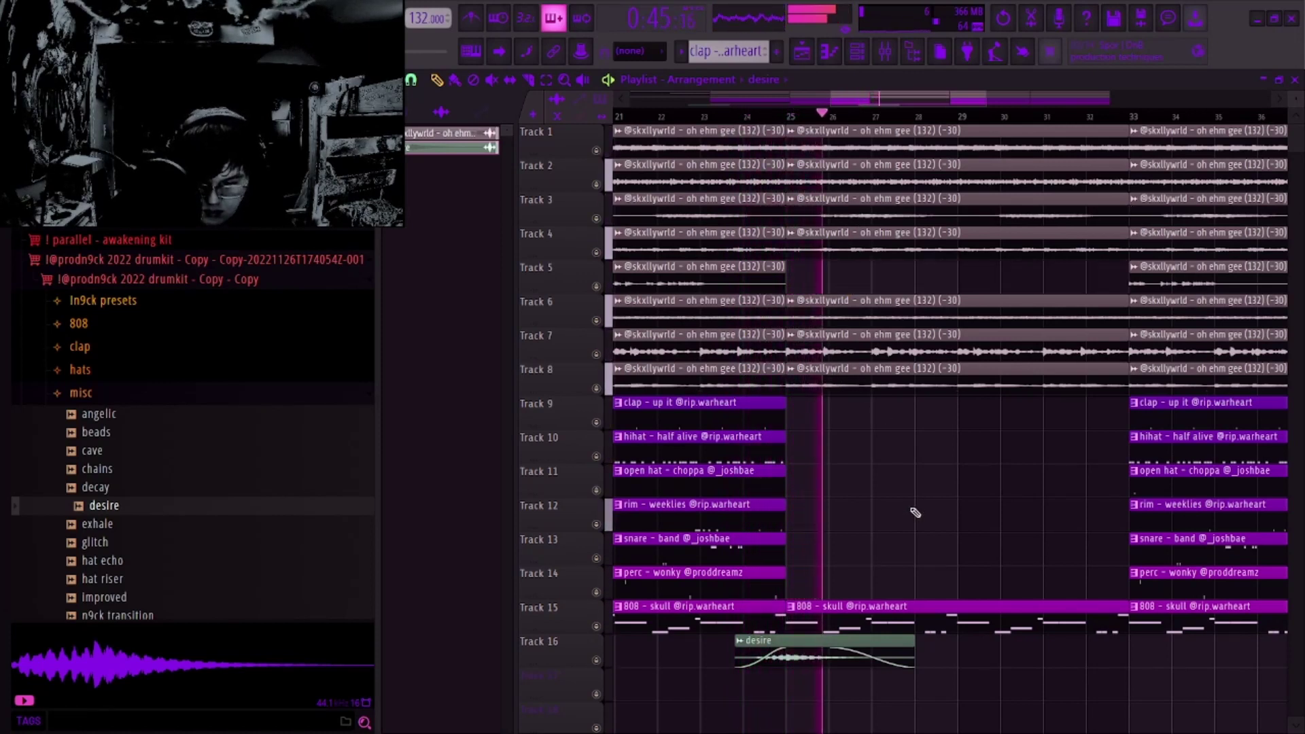
Step: Duplicate the clap and hihat clips from bars 17 to 25 into bars 25 to 33
{"action": "left_click_drag", "start_coordinate": [790, 413], "coordinate": [726, 454]}
{"action": "key", "text": "ctrl+b"}
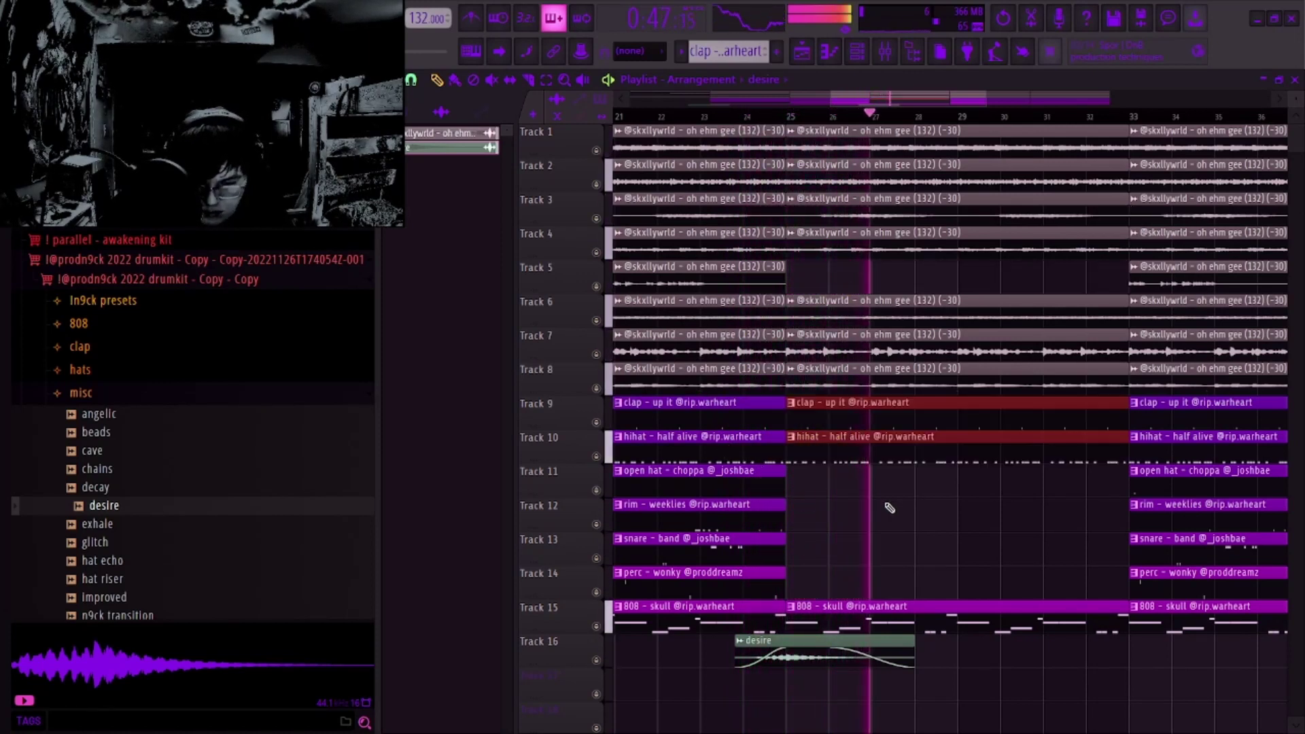
{"action": "left_click", "coordinate": [889, 507], "text": "ctrl"}
Step: Set the snap to 1/2 beat, slice the new clap and hihat clips one beat before bar 27 and delete their opening parts
{"action": "scroll", "coordinate": [888, 507], "scroll_direction": "up", "scroll_amount": 3}
{"action": "left_click", "coordinate": [411, 80]}
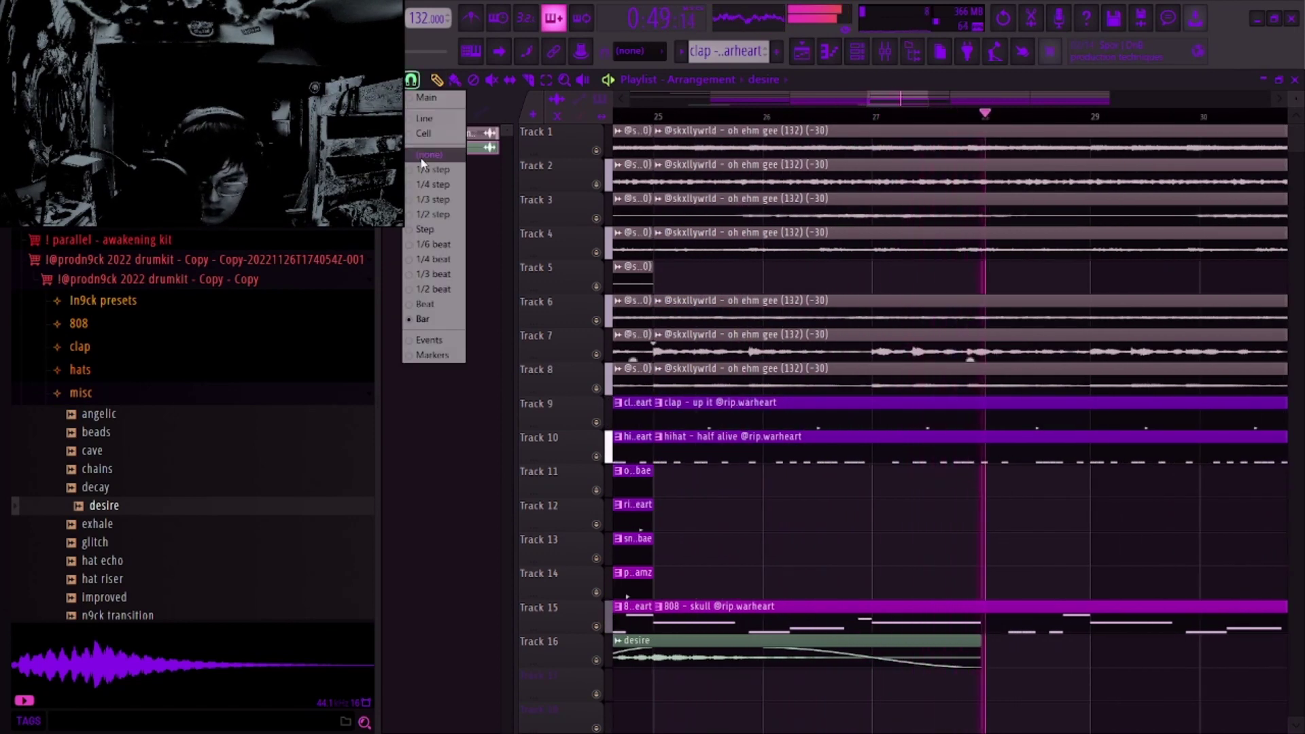
{"action": "left_click", "coordinate": [435, 289]}
{"action": "scroll", "coordinate": [816, 486], "scroll_direction": "up", "scroll_amount": 3}
{"action": "key", "text": "c"}
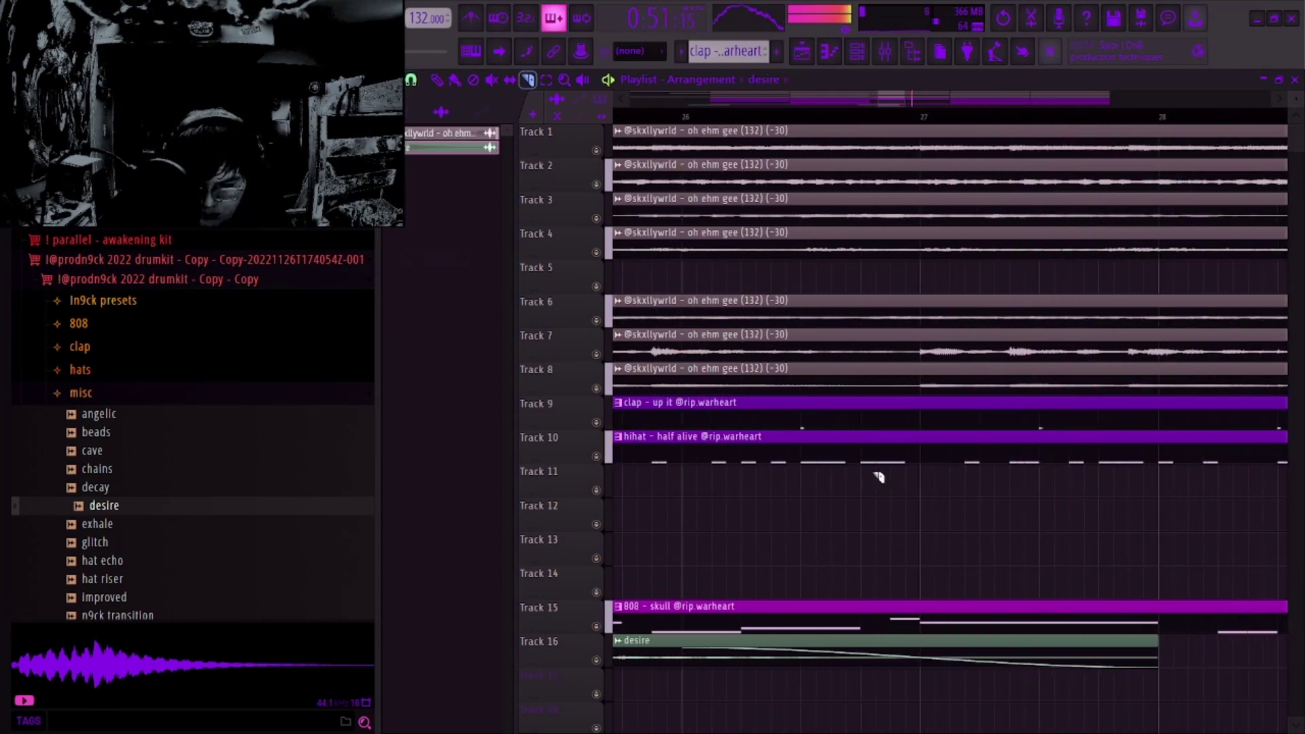
{"action": "right_click", "coordinate": [842, 448]}
{"action": "right_click", "coordinate": [821, 416]}
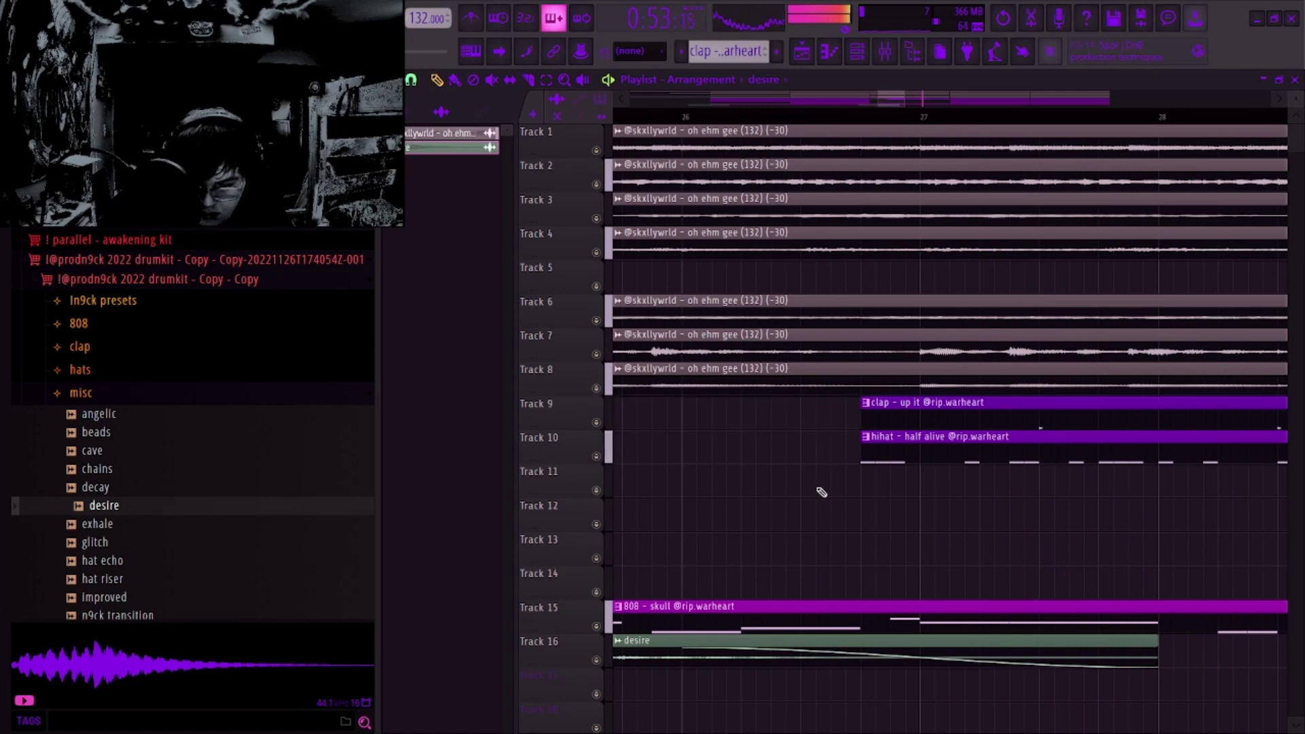
{"action": "scroll", "coordinate": [816, 487], "scroll_direction": "down", "scroll_amount": 8}
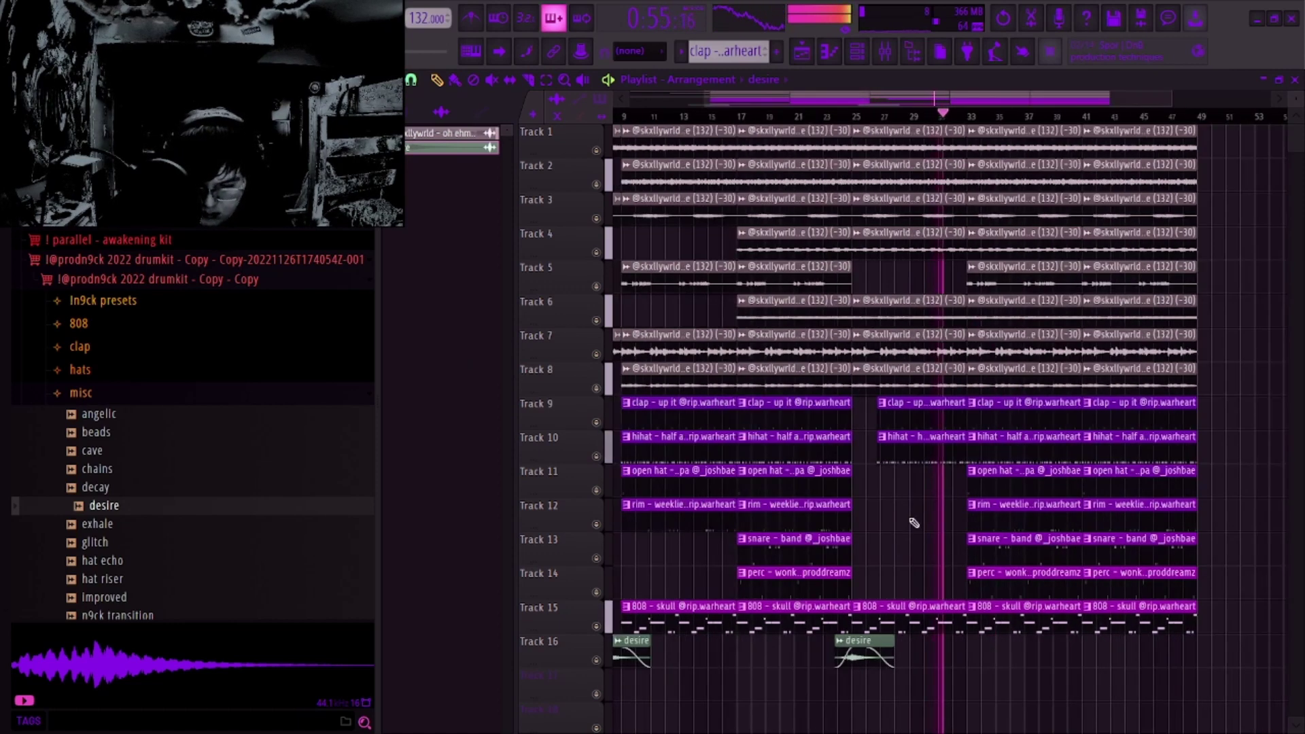
Step: Delete the 808 clip from bars 33 to 41 and try removing the Track 4 stem clip from the same section
{"action": "scroll", "coordinate": [914, 523], "scroll_direction": "up", "scroll_amount": 3}
{"action": "scroll", "coordinate": [965, 578], "scroll_direction": "right", "scroll_amount": 2}
{"action": "right_click", "coordinate": [1004, 613]}
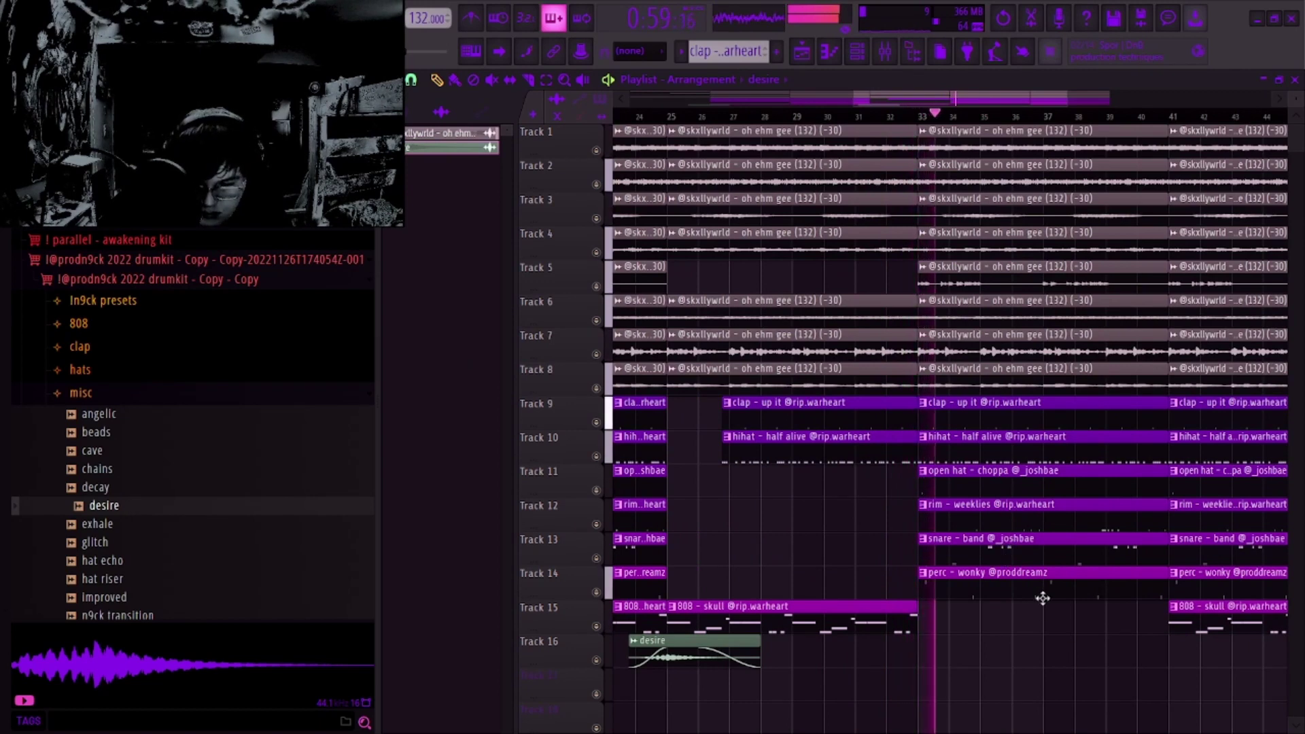
{"action": "scroll", "coordinate": [877, 588], "scroll_direction": "down", "scroll_amount": 2}
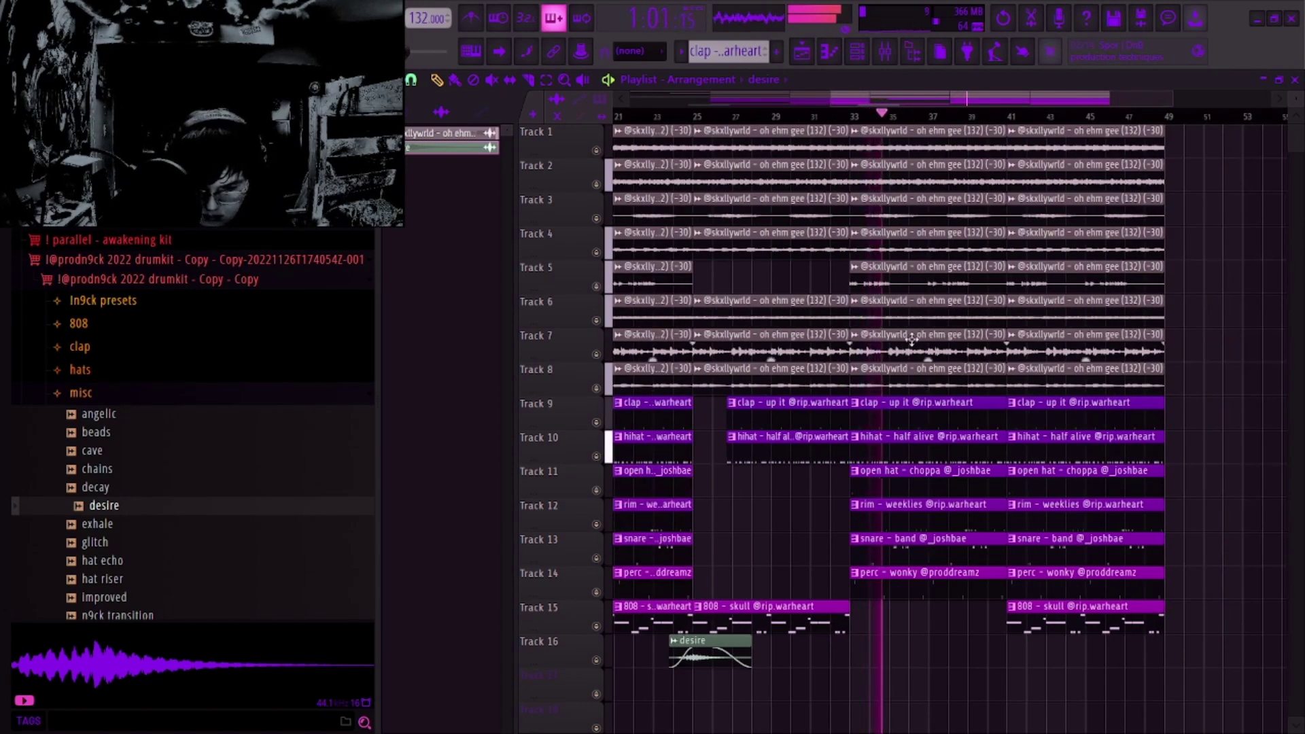
{"action": "scroll", "coordinate": [876, 367], "scroll_direction": "right", "scroll_amount": 1}
{"action": "scroll", "coordinate": [851, 364], "scroll_direction": "up", "scroll_amount": 1}
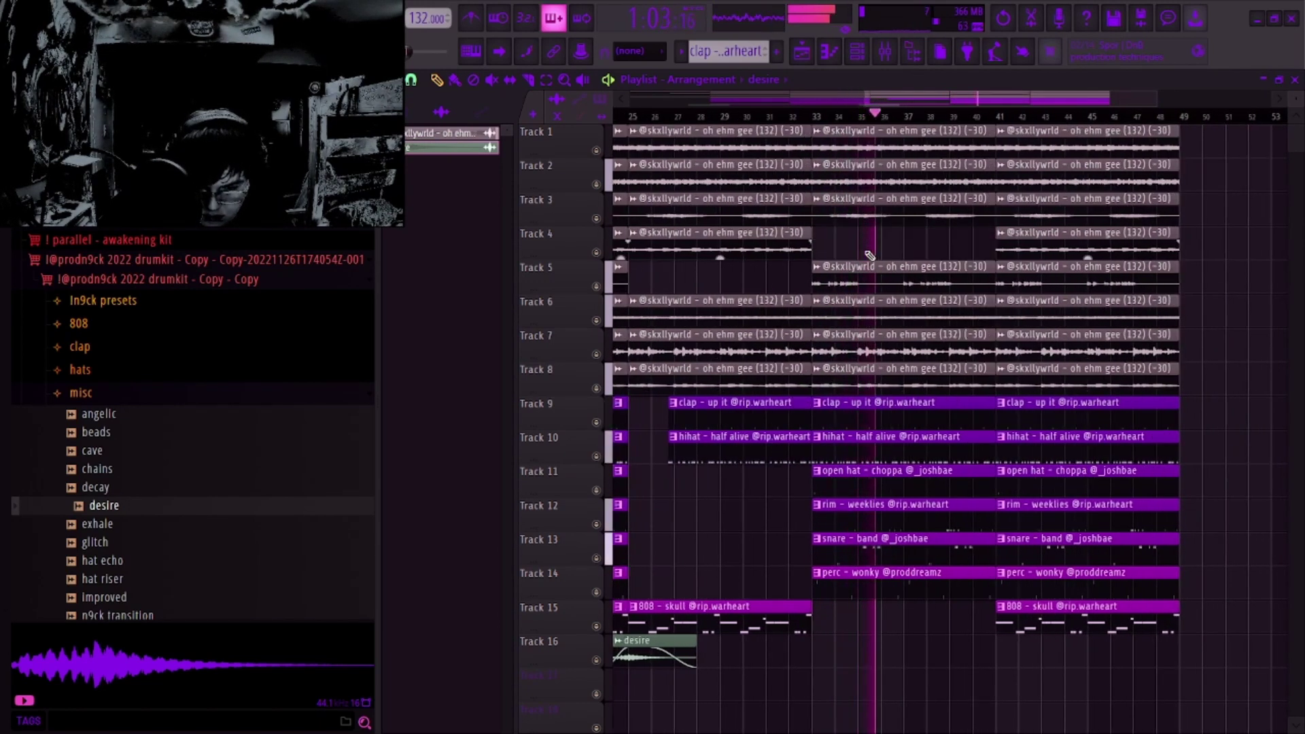
Step: Replay from bar 33 with Track 2 soloed and switch on Tracks 3 to 6 one by one to audition the stems
{"action": "key", "text": "space"}
{"action": "left_click", "coordinate": [818, 117]}
{"action": "key", "text": "space"}
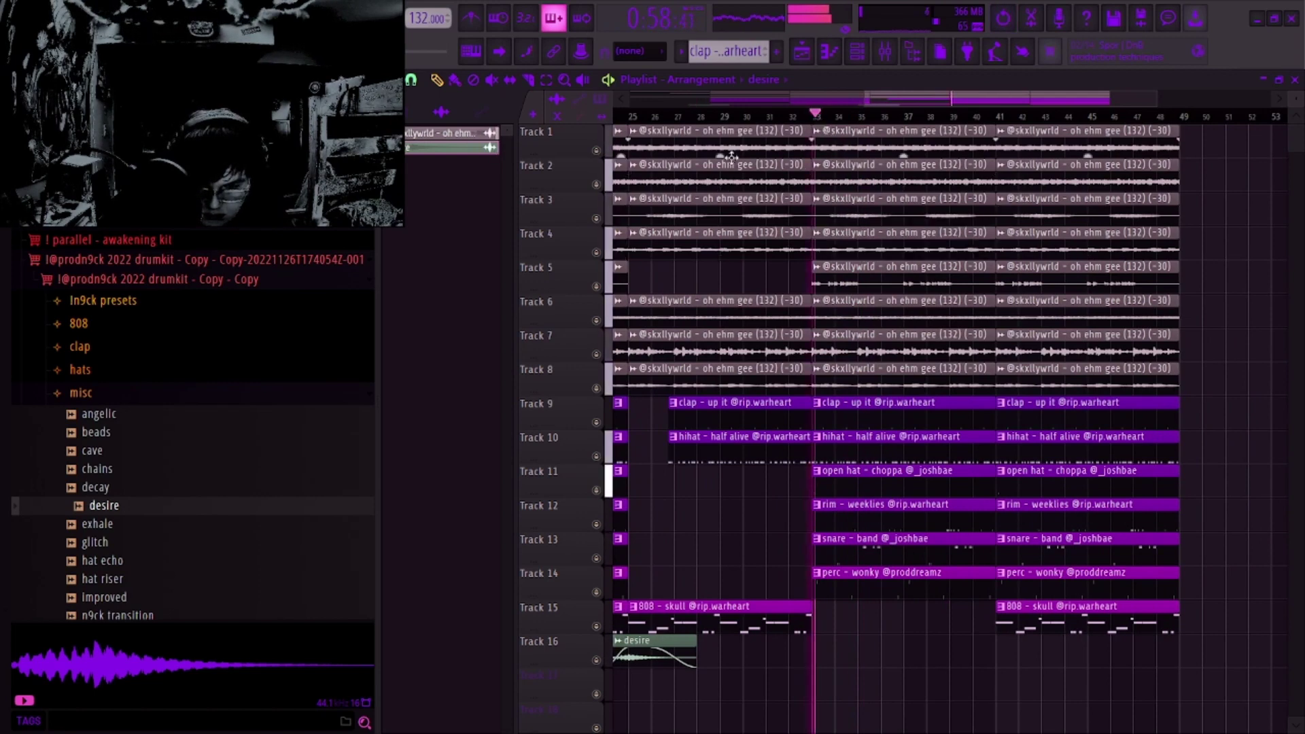
{"action": "right_click", "coordinate": [597, 191]}
{"action": "right_click", "coordinate": [596, 184]}
{"action": "left_click", "coordinate": [598, 218]}
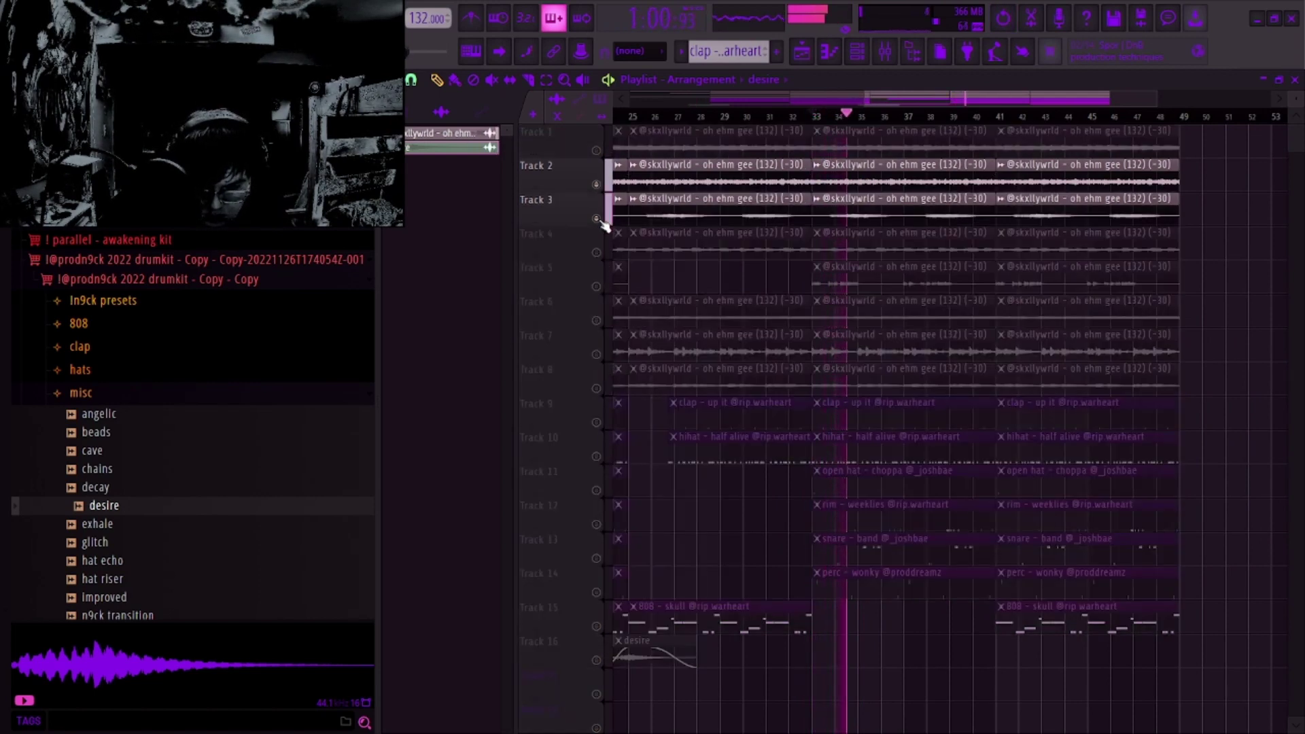
{"action": "left_click", "coordinate": [598, 252]}
{"action": "left_click", "coordinate": [596, 286]}
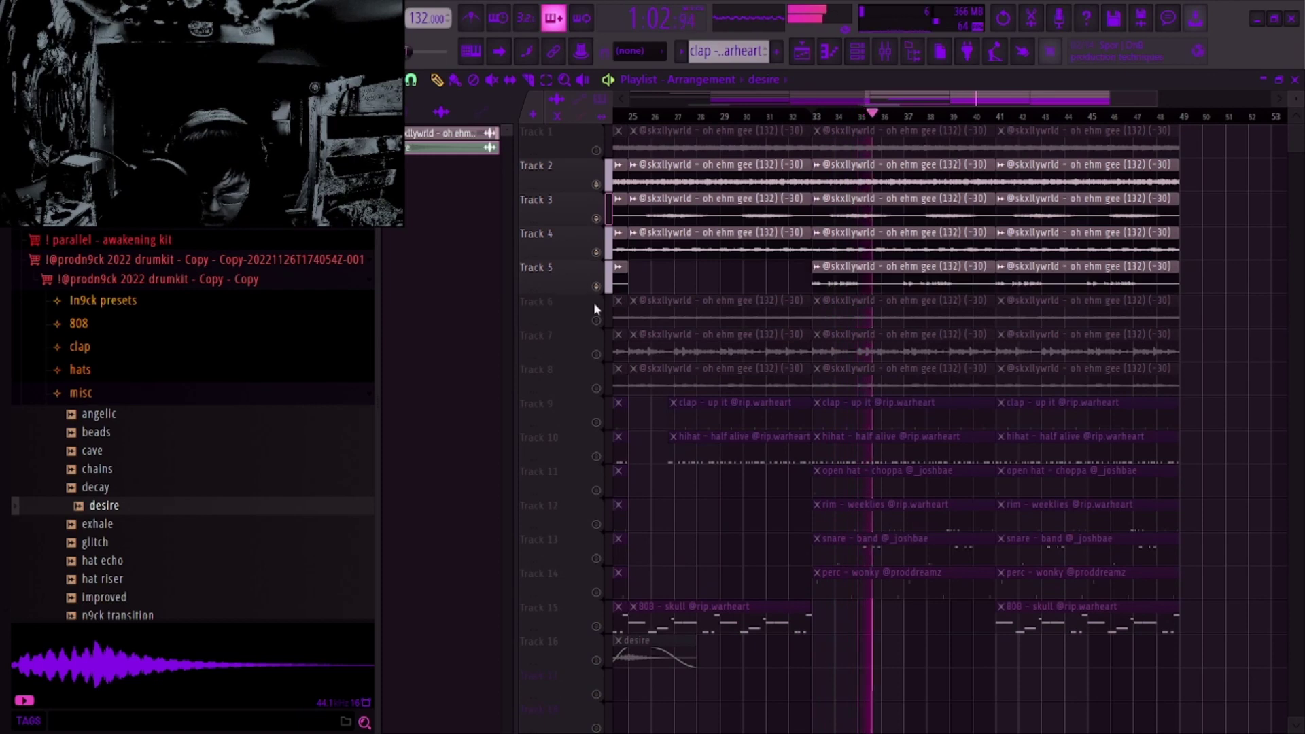
{"action": "left_click", "coordinate": [597, 320]}
Step: Delete the Track 6, Track 5 and Track 4 stem clips from bars 33 to 41
{"action": "right_click", "coordinate": [892, 309]}
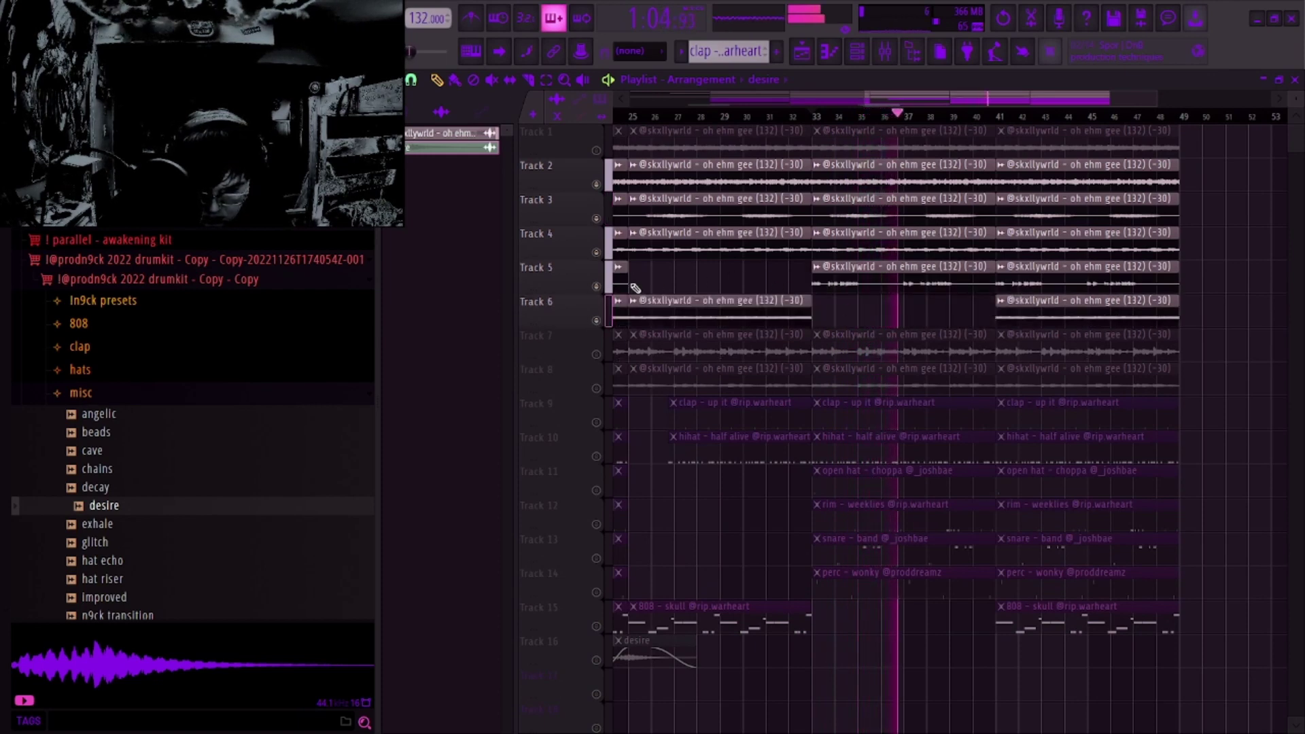
{"action": "right_click", "coordinate": [872, 273]}
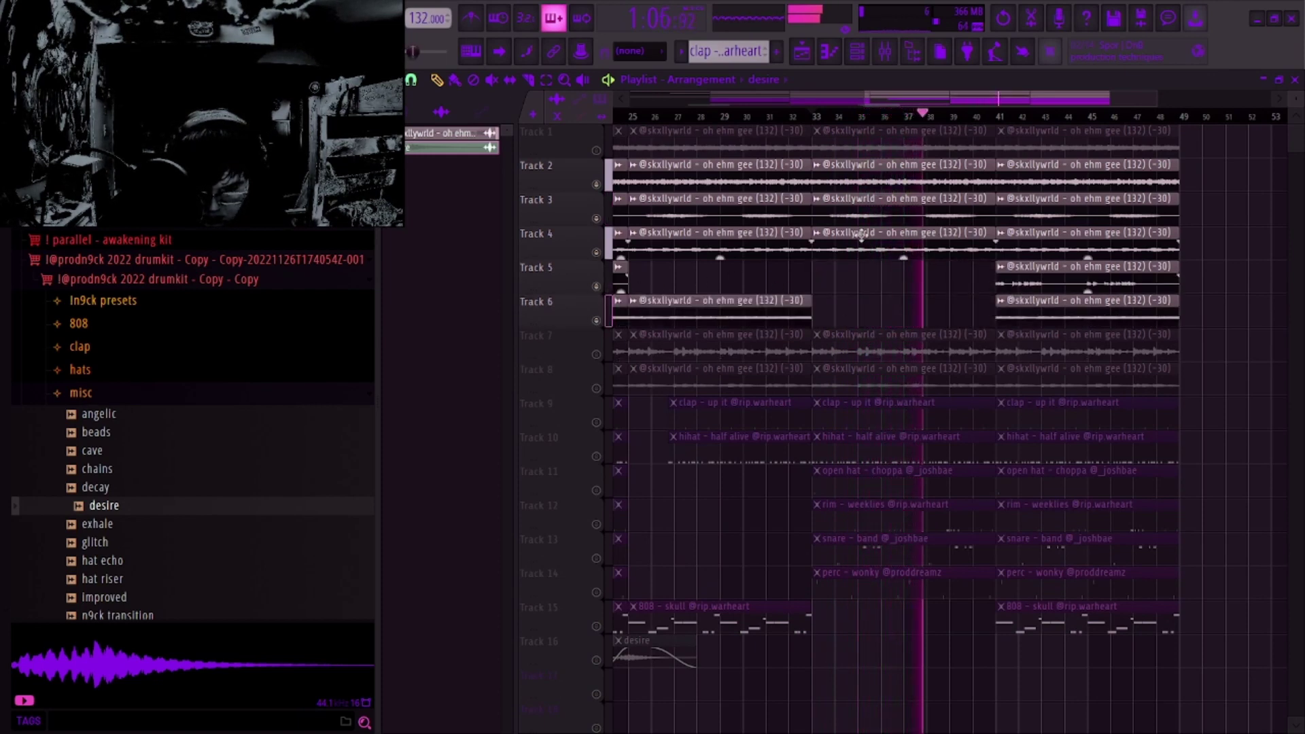
{"action": "right_click", "coordinate": [847, 231]}
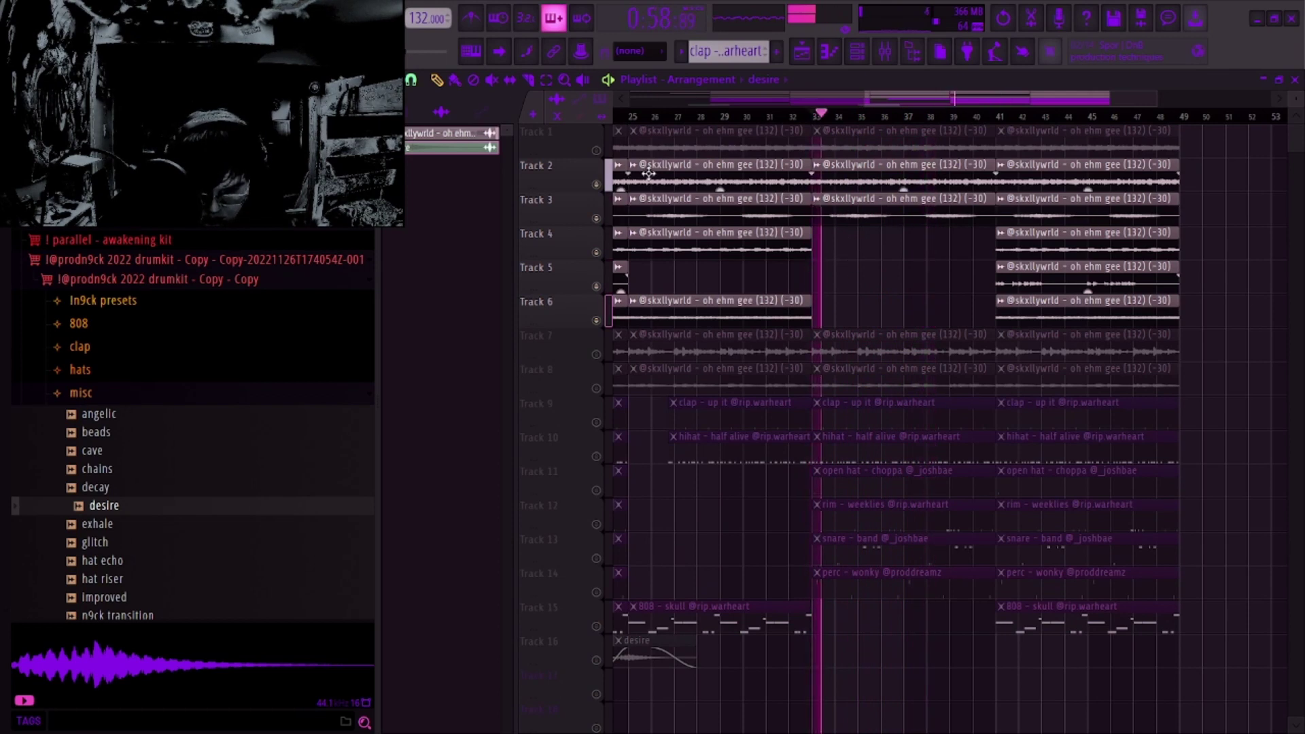
Step: Switch Tracks 1, 7 and 8 back on, replay bar 33, restore all remaining tracks and play from about bar 30
{"action": "left_click", "coordinate": [597, 149]}
{"action": "left_click", "coordinate": [596, 354]}
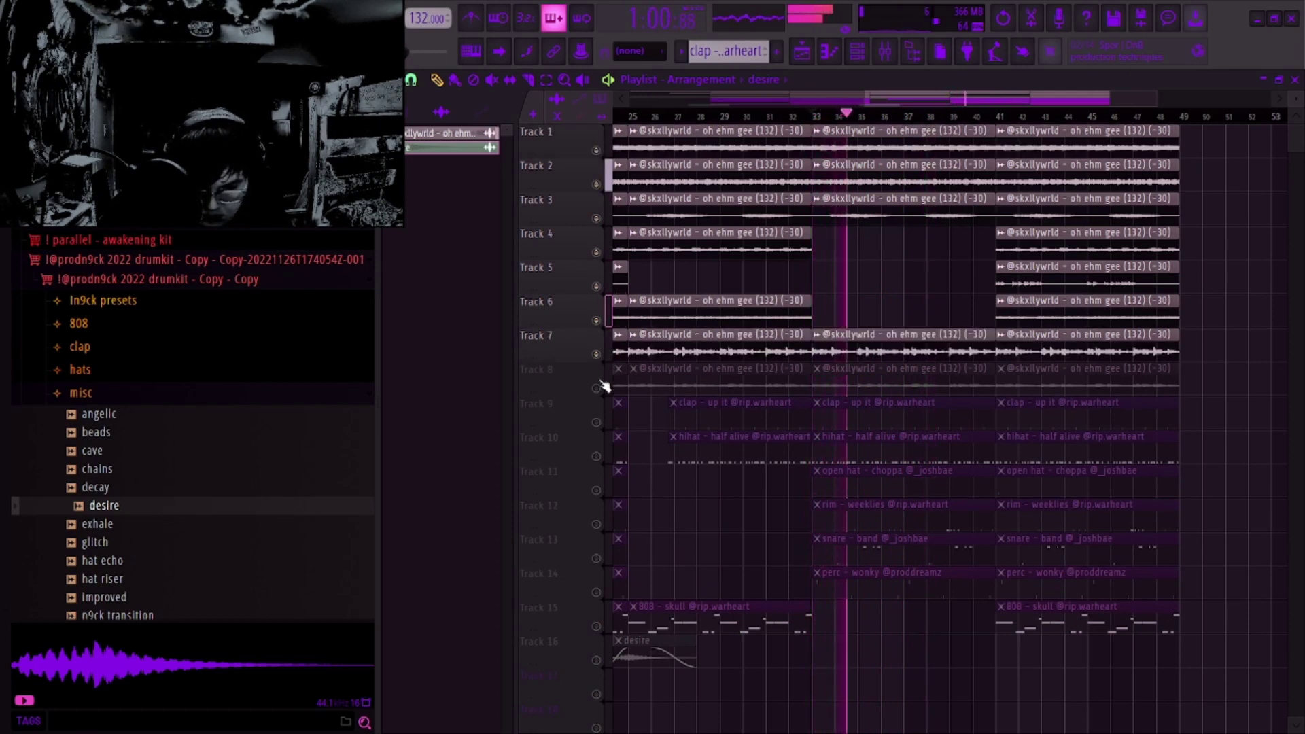
{"action": "left_click", "coordinate": [597, 388]}
{"action": "key", "text": "space"}
{"action": "key", "text": "space"}
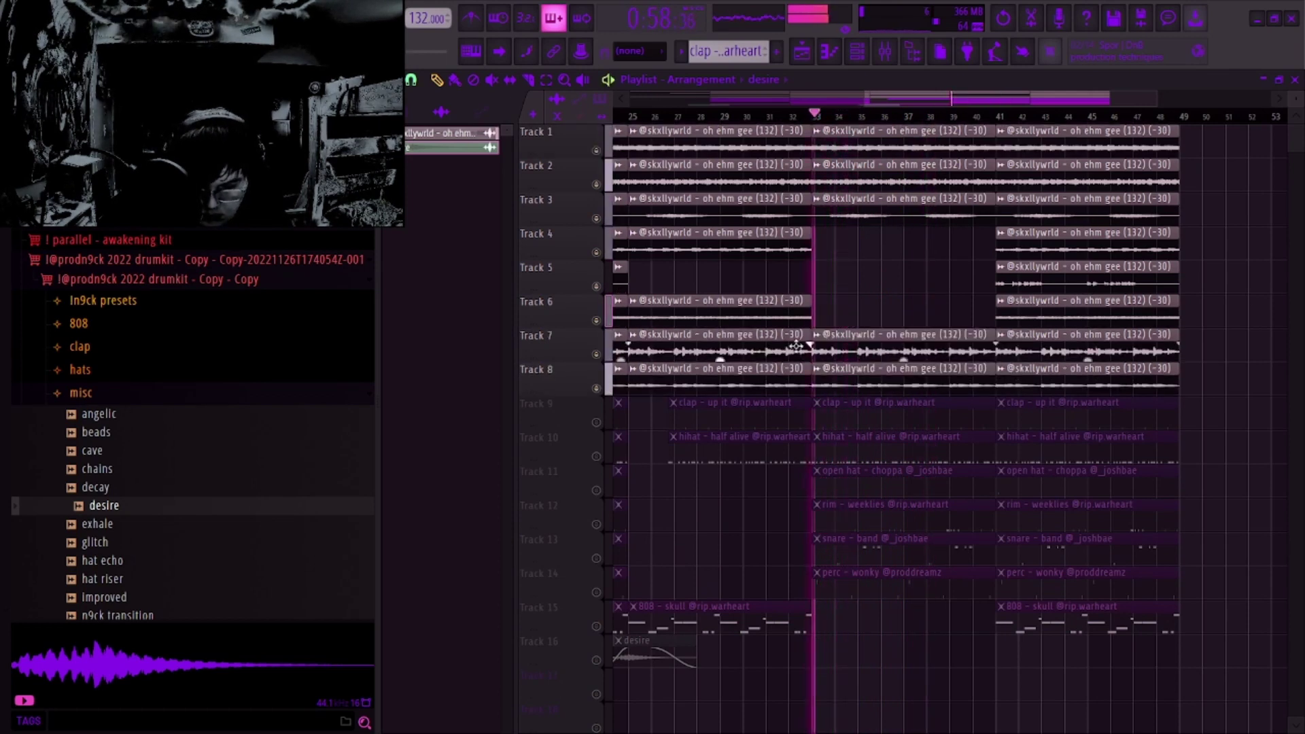
{"action": "right_click", "coordinate": [597, 388]}
{"action": "right_click", "coordinate": [597, 388]}
{"action": "scroll", "coordinate": [711, 511], "scroll_direction": "down", "scroll_amount": 3}
{"action": "left_click", "coordinate": [855, 114]}
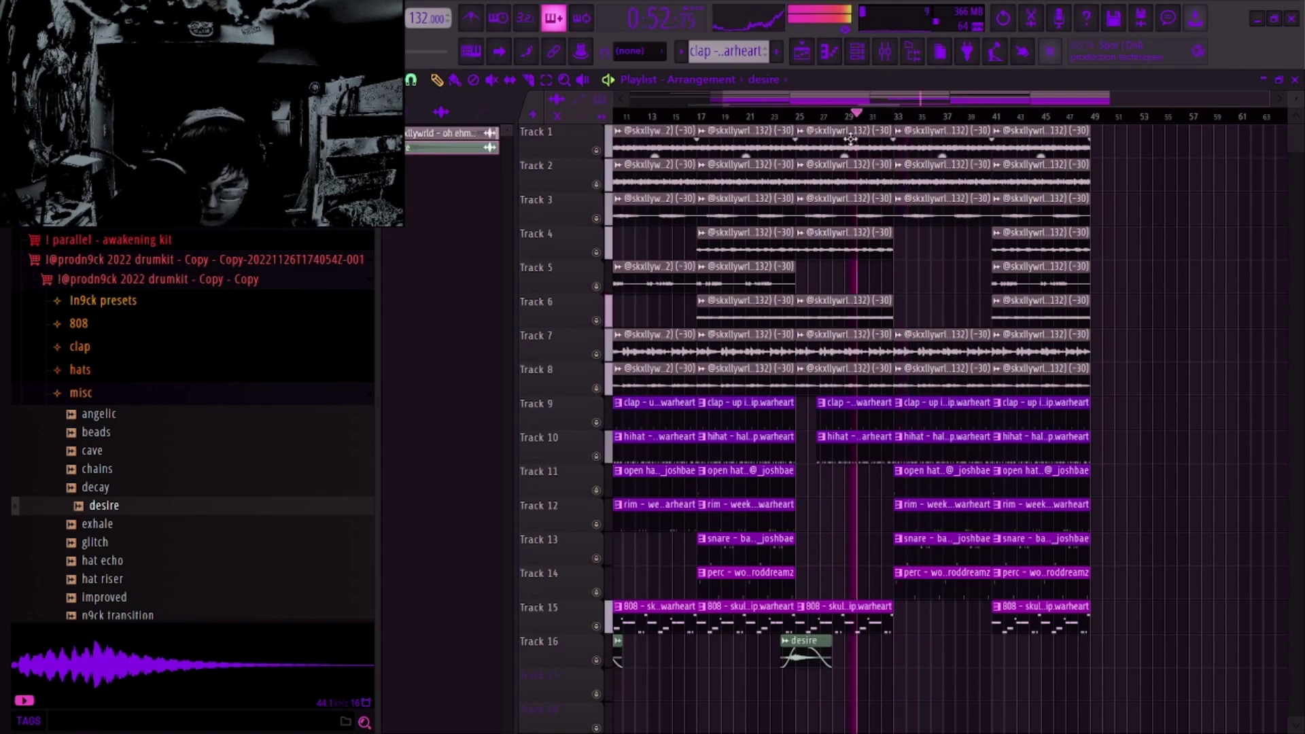
Step: Slice the Track 14 perc clip at bar 35 and delete the remainder up to bar 41
{"action": "scroll", "coordinate": [917, 289], "scroll_direction": "up", "scroll_amount": 3}
{"action": "scroll", "coordinate": [929, 312], "scroll_direction": "up", "scroll_amount": 1}
{"action": "left_click_drag", "start_coordinate": [972, 309], "coordinate": [860, 308]}
{"action": "scroll", "coordinate": [927, 307], "scroll_direction": "down", "scroll_amount": 4}
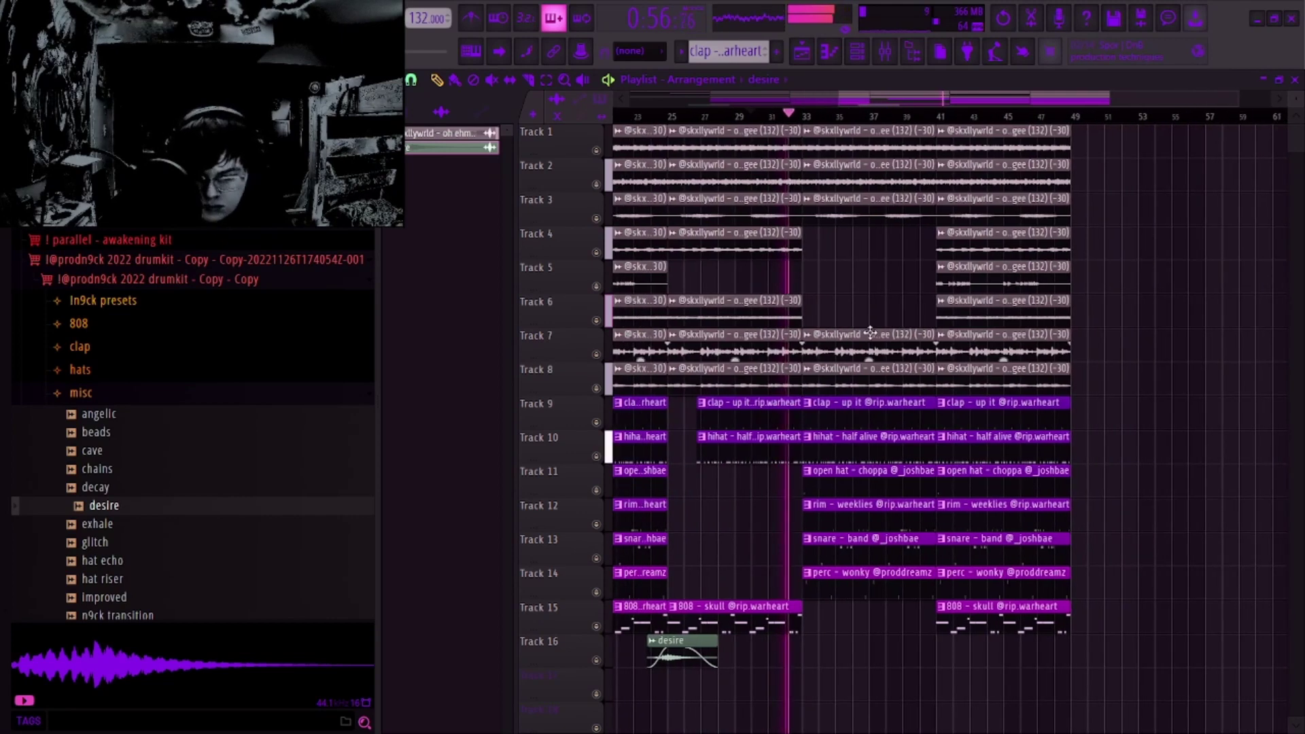
{"action": "left_click_drag", "start_coordinate": [793, 297], "coordinate": [819, 629]}
{"action": "scroll", "coordinate": [819, 630], "scroll_direction": "up", "scroll_amount": 5}
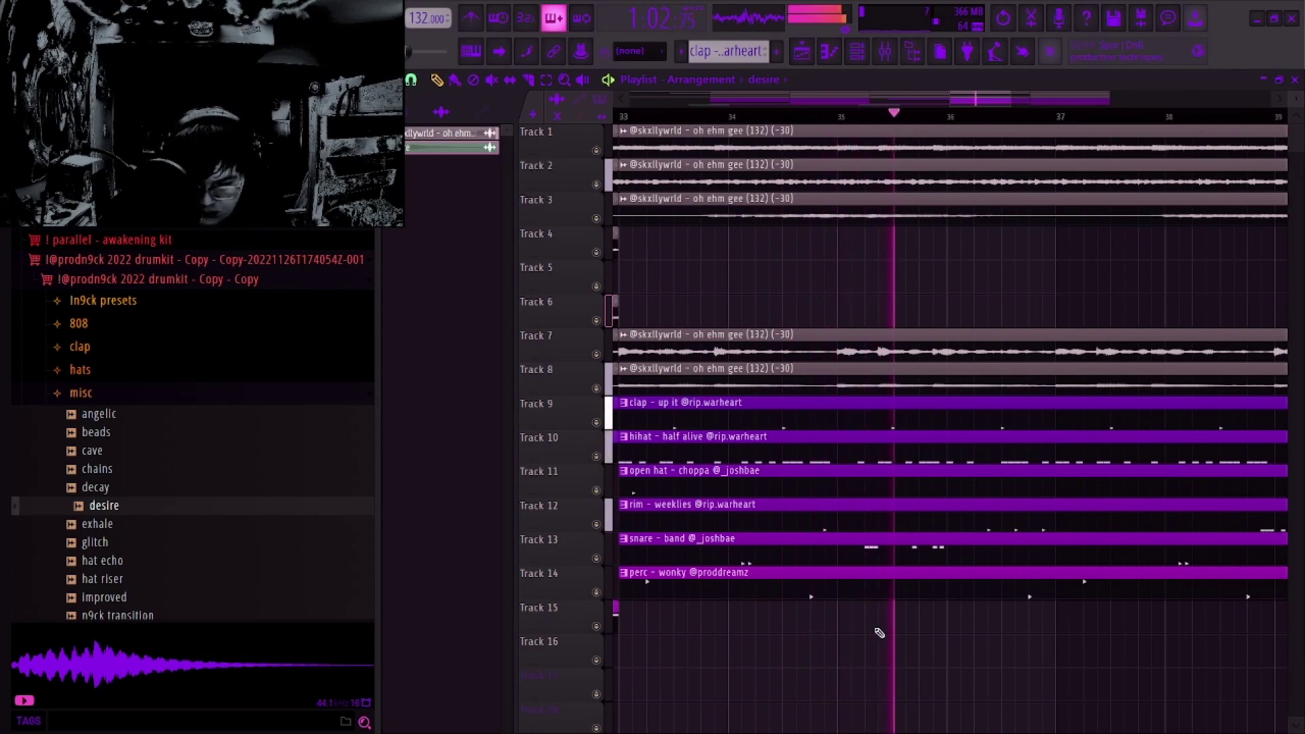
{"action": "key", "text": "c"}
{"action": "left_click_drag", "start_coordinate": [880, 633], "coordinate": [873, 599]}
{"action": "key", "text": "p"}
{"action": "right_click", "coordinate": [902, 574]}
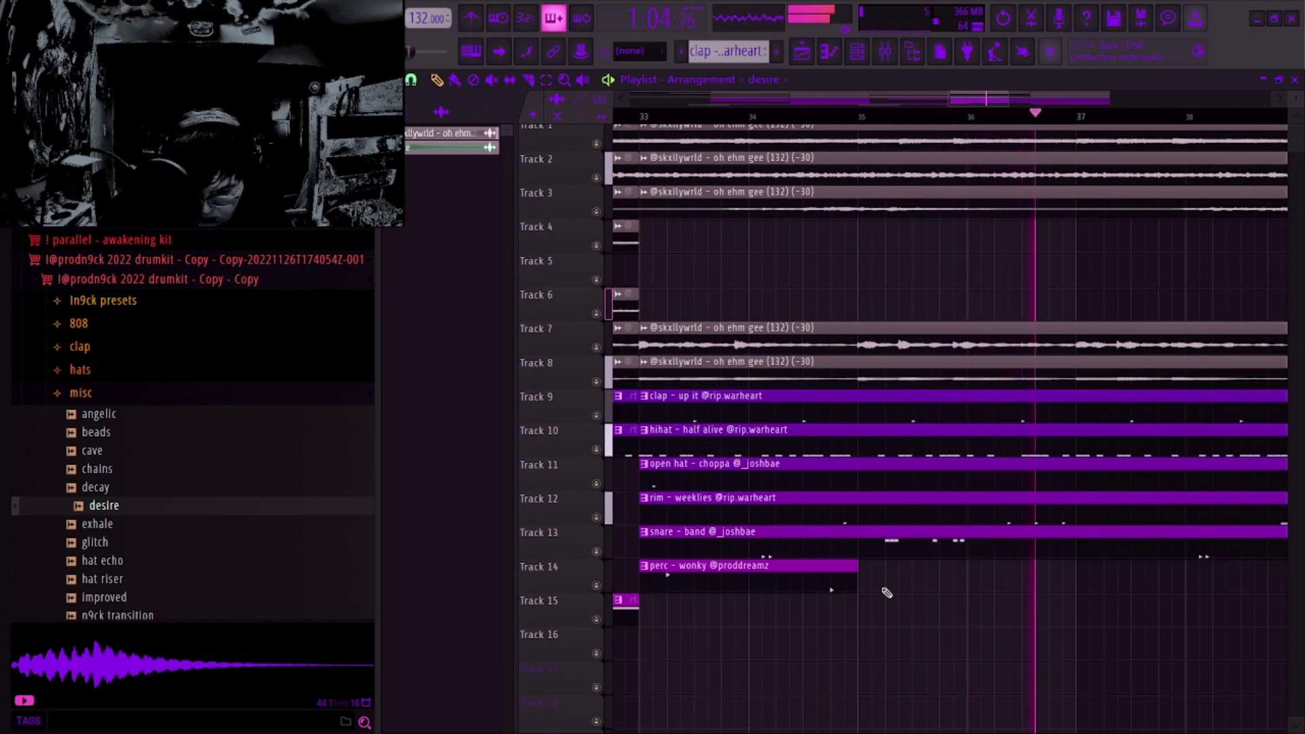
Step: Duplicate the two-bar perc clip on Track 14 three times to fill bars 35 to 41
{"action": "left_click", "coordinate": [850, 583], "text": "ctrl"}
{"action": "key", "text": "ctrl+b"}
{"action": "key", "text": "ctrl+b"}
{"action": "key", "text": "ctrl+b"}
{"action": "key", "text": "ctrl+d"}
{"action": "scroll", "coordinate": [985, 646], "scroll_direction": "down", "scroll_amount": 3}
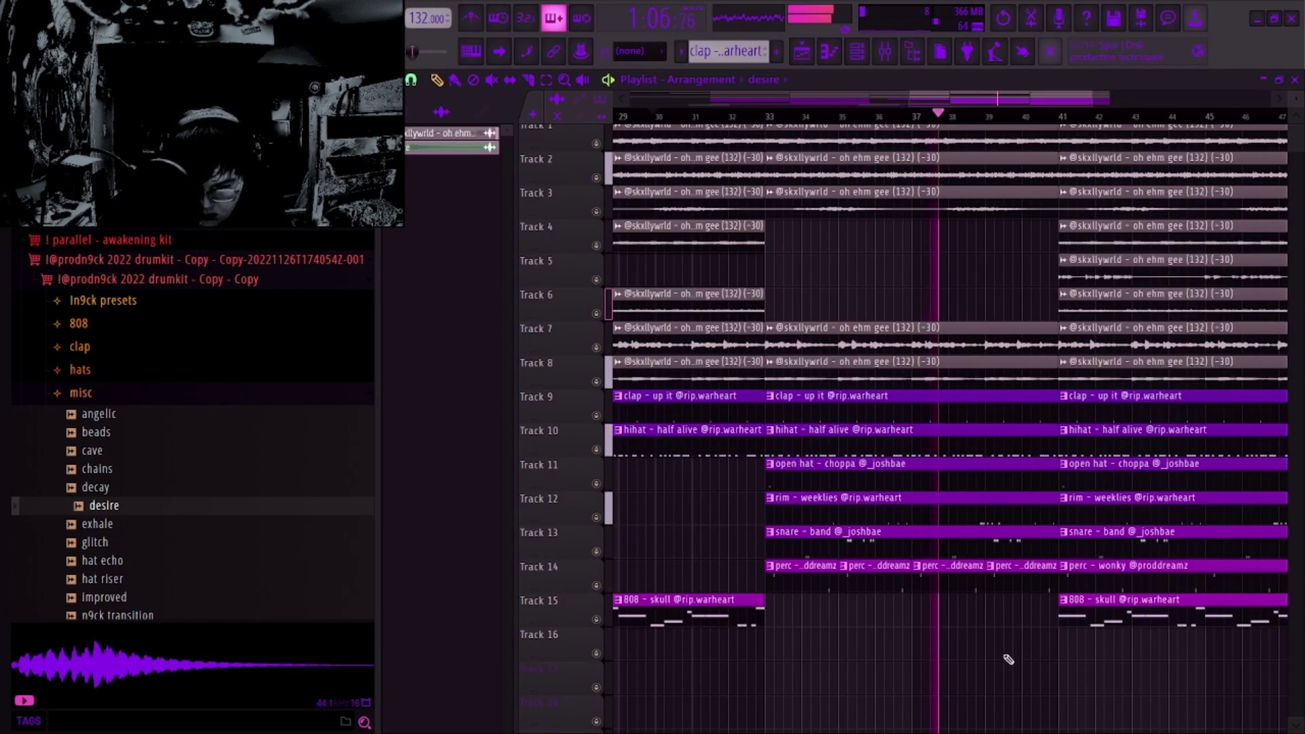
Step: Stop playback and load dblue TapeStop into the first effect slot of the master mixer track
{"action": "left_click_drag", "start_coordinate": [1009, 659], "coordinate": [895, 639]}
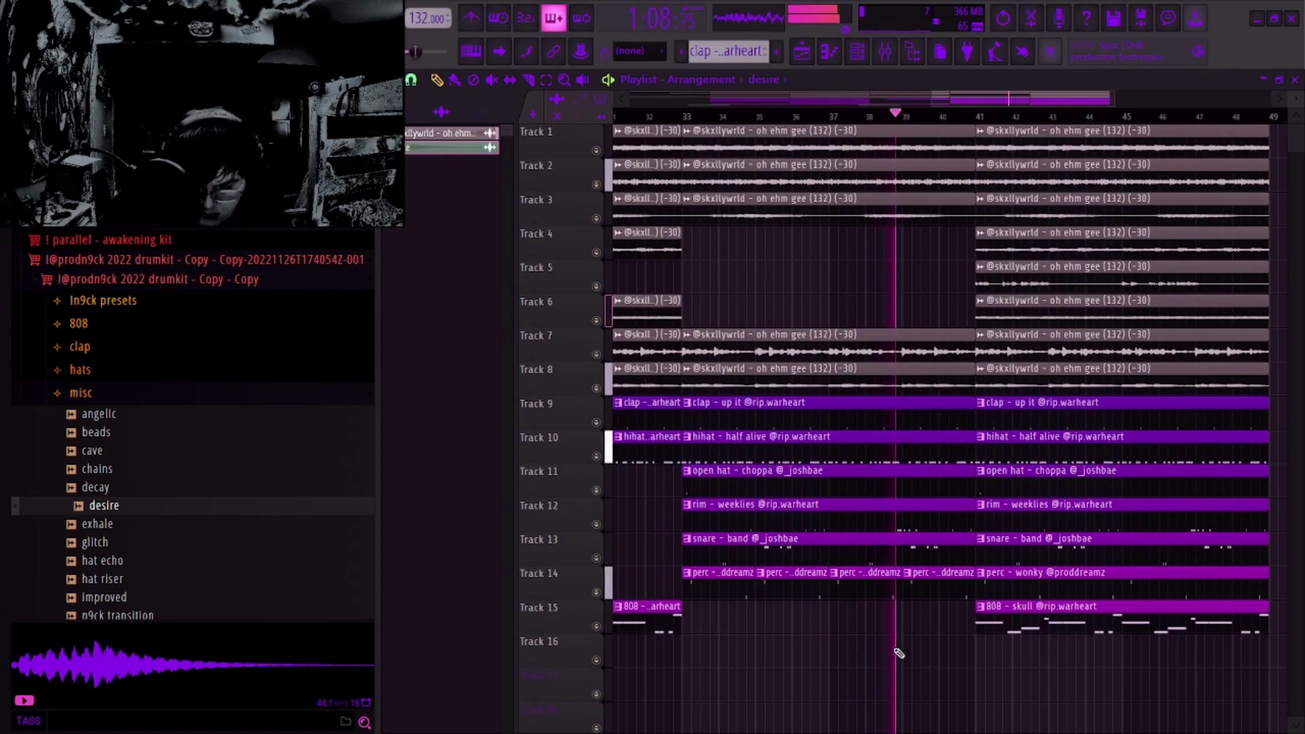
{"action": "left_click_drag", "start_coordinate": [969, 663], "coordinate": [909, 699]}
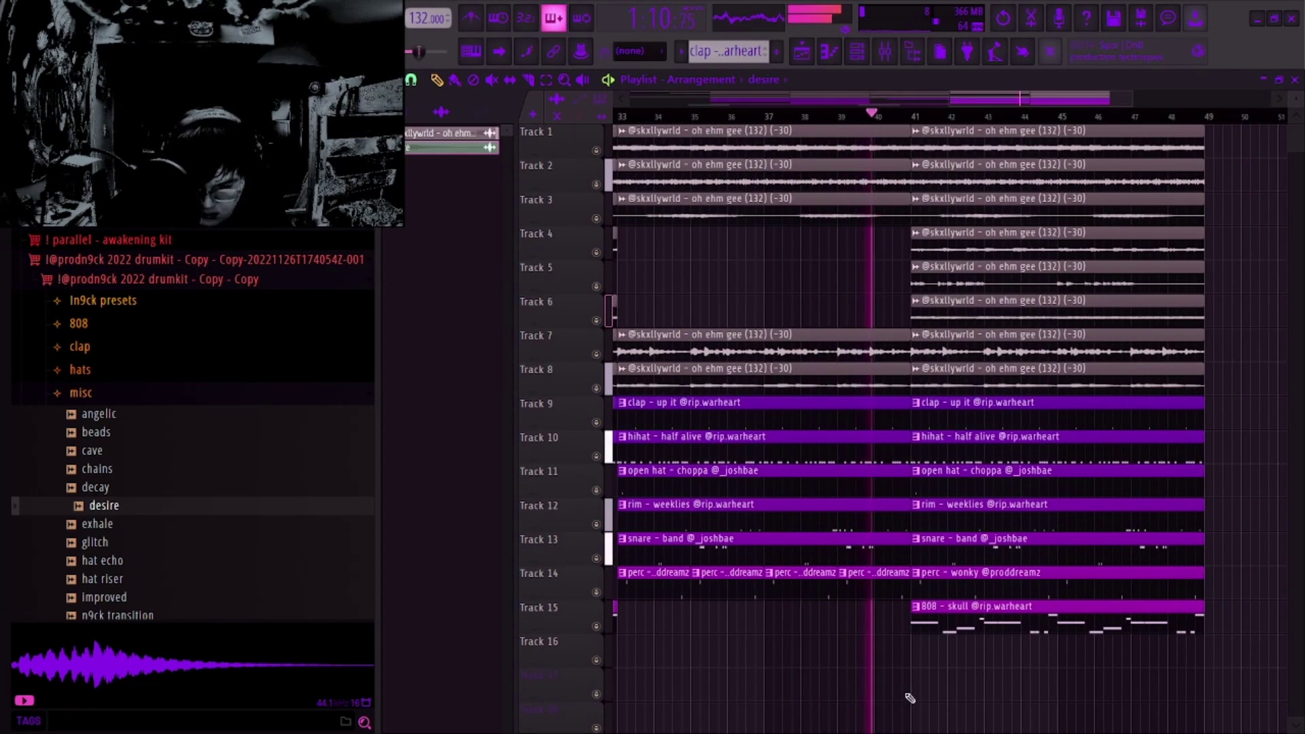
{"action": "scroll", "coordinate": [908, 694], "scroll_direction": "up", "scroll_amount": 3}
{"action": "left_click_drag", "start_coordinate": [972, 654], "coordinate": [920, 664]}
{"action": "scroll", "coordinate": [920, 661], "scroll_direction": "down", "scroll_amount": 2}
{"action": "key", "text": "space"}
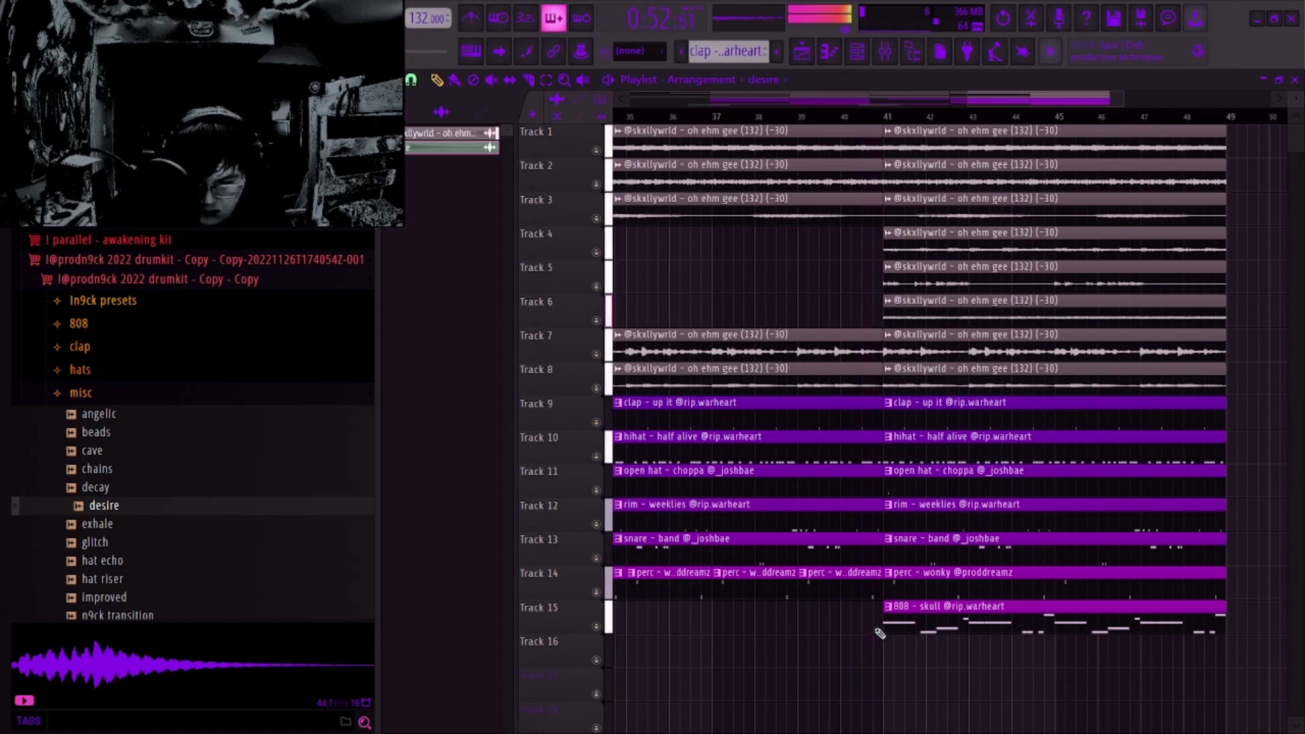
{"action": "key", "text": "F9"}
{"action": "left_click", "coordinate": [1139, 134]}
{"action": "left_click", "coordinate": [739, 250]}
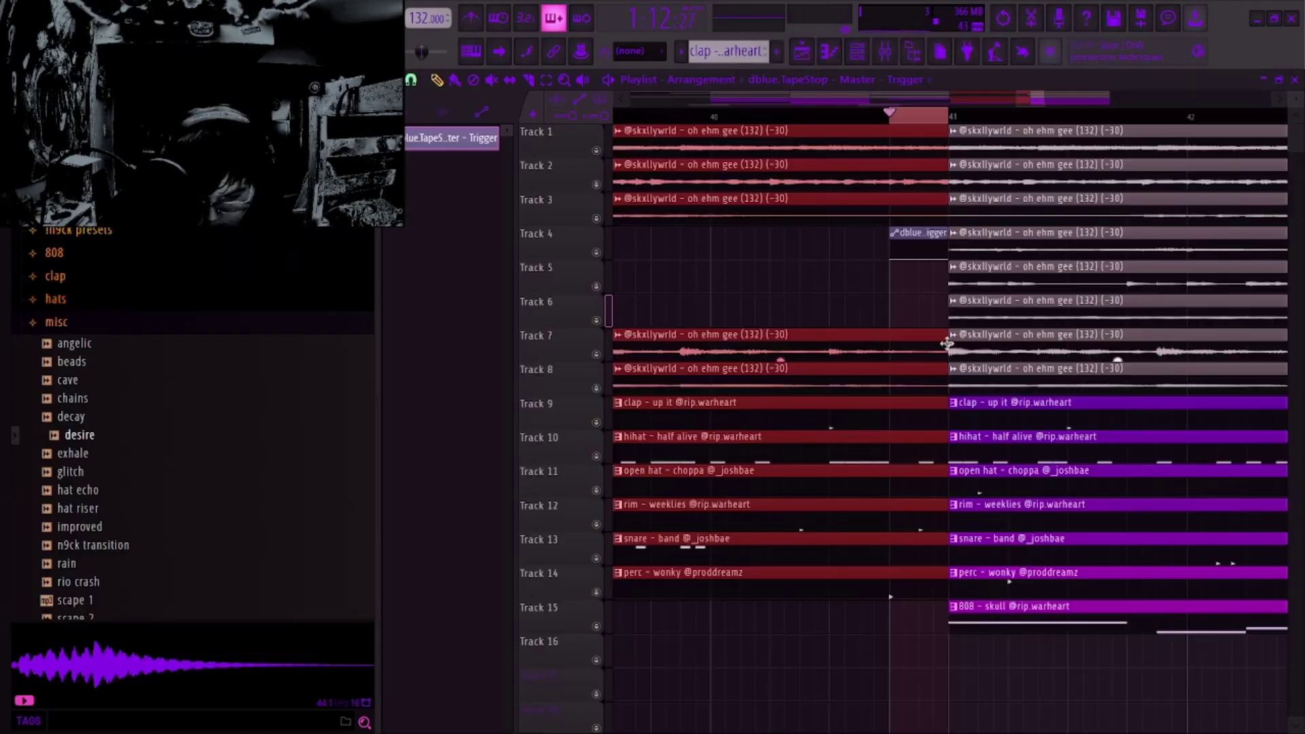
Step: Raise the start point of the TapeStop Trigger automation on Track 4 just before bar 41 and replay from about bar 40
{"action": "left_click_drag", "start_coordinate": [891, 258], "coordinate": [890, 240]}
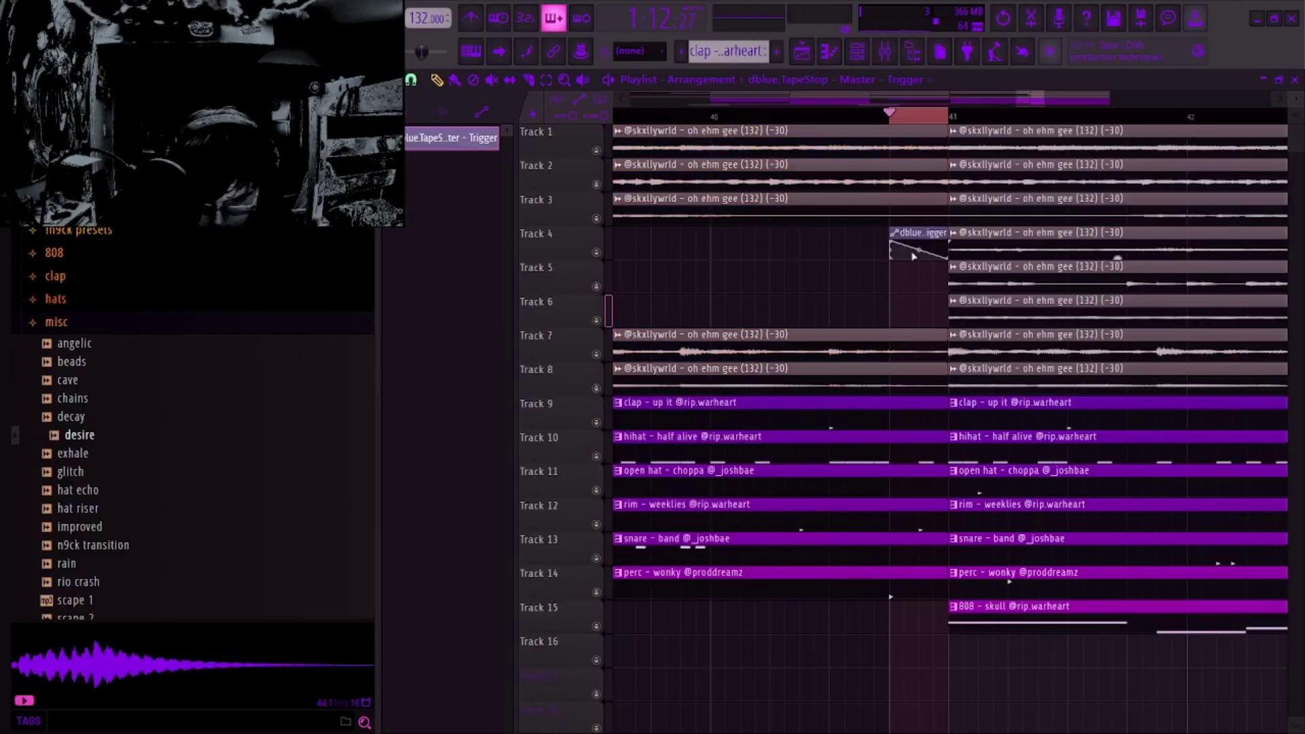
{"action": "left_click", "coordinate": [751, 116]}
{"action": "key", "text": "space"}
Step: Copy the selected clips of bars 9 to 41 so the arrangement continues from bar 41
{"action": "scroll", "coordinate": [714, 291], "scroll_direction": "down", "scroll_amount": 4}
{"action": "left_click_drag", "start_coordinate": [729, 308], "coordinate": [900, 373]}
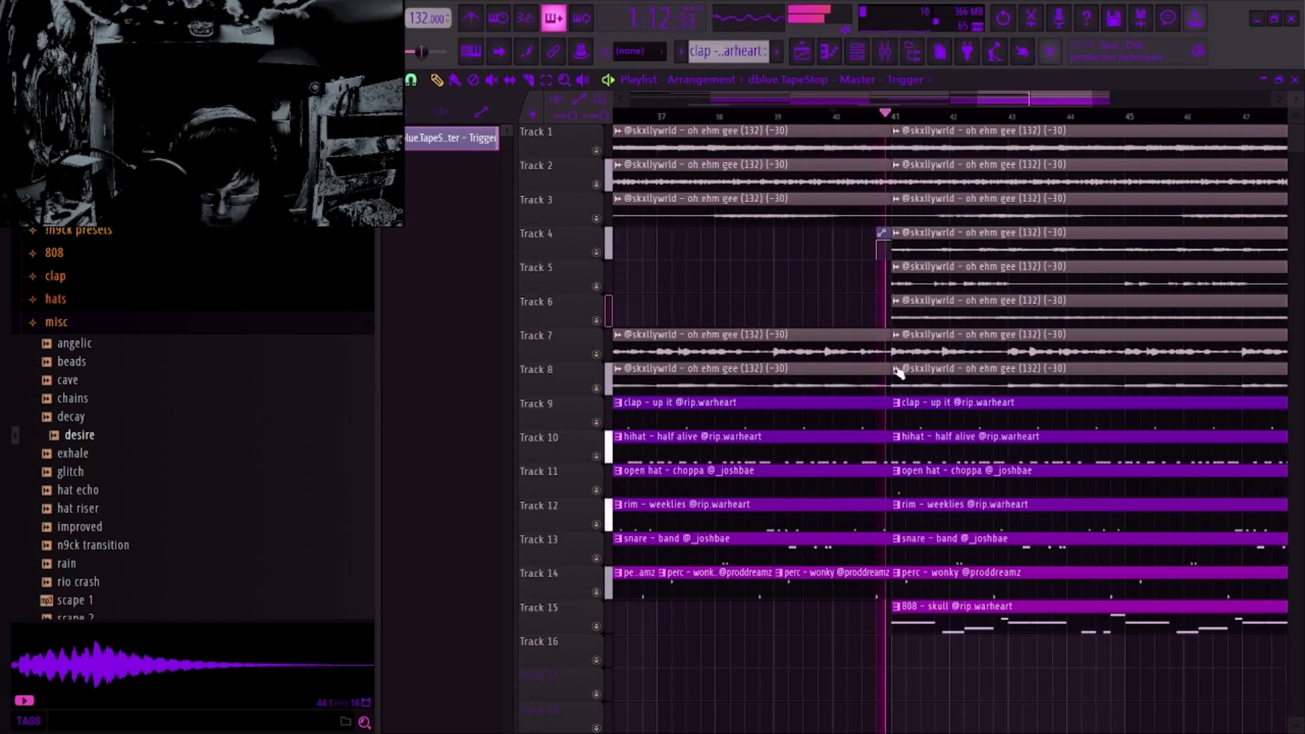
{"action": "scroll", "coordinate": [842, 306], "scroll_direction": "down", "scroll_amount": 6}
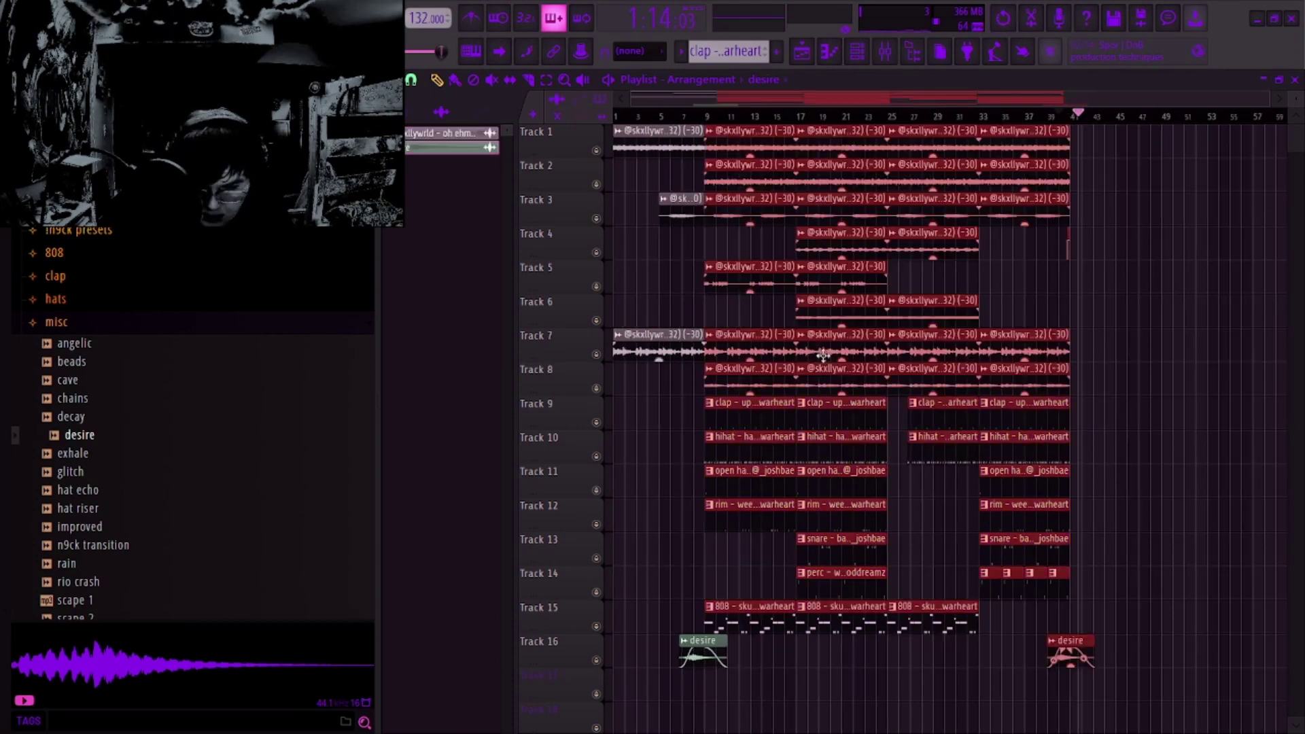
{"action": "left_click_drag", "start_coordinate": [884, 354], "coordinate": [1128, 389]}
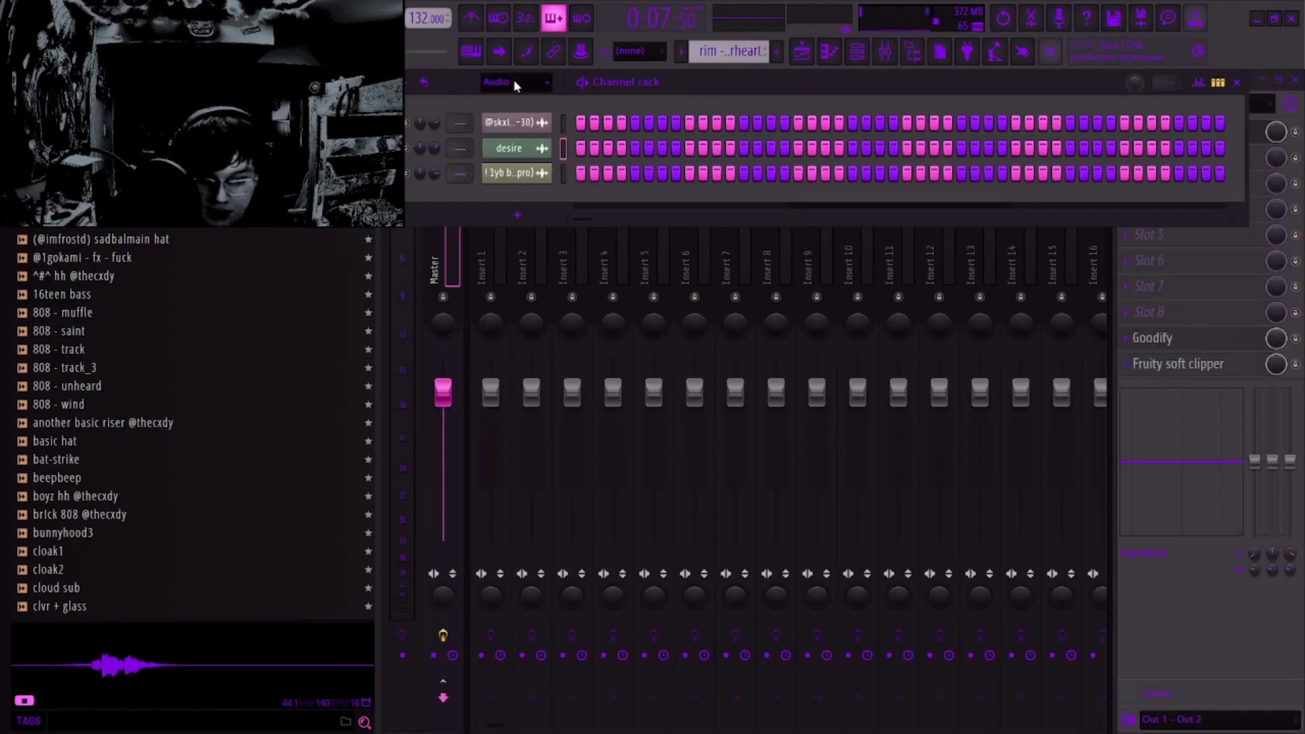
Step: Show all channels in the channel rack and select every channel except the TapeStop Trigger automation
{"action": "left_click", "coordinate": [516, 82]}
{"action": "left_click", "coordinate": [536, 96]}
{"action": "left_click", "coordinate": [461, 99]}
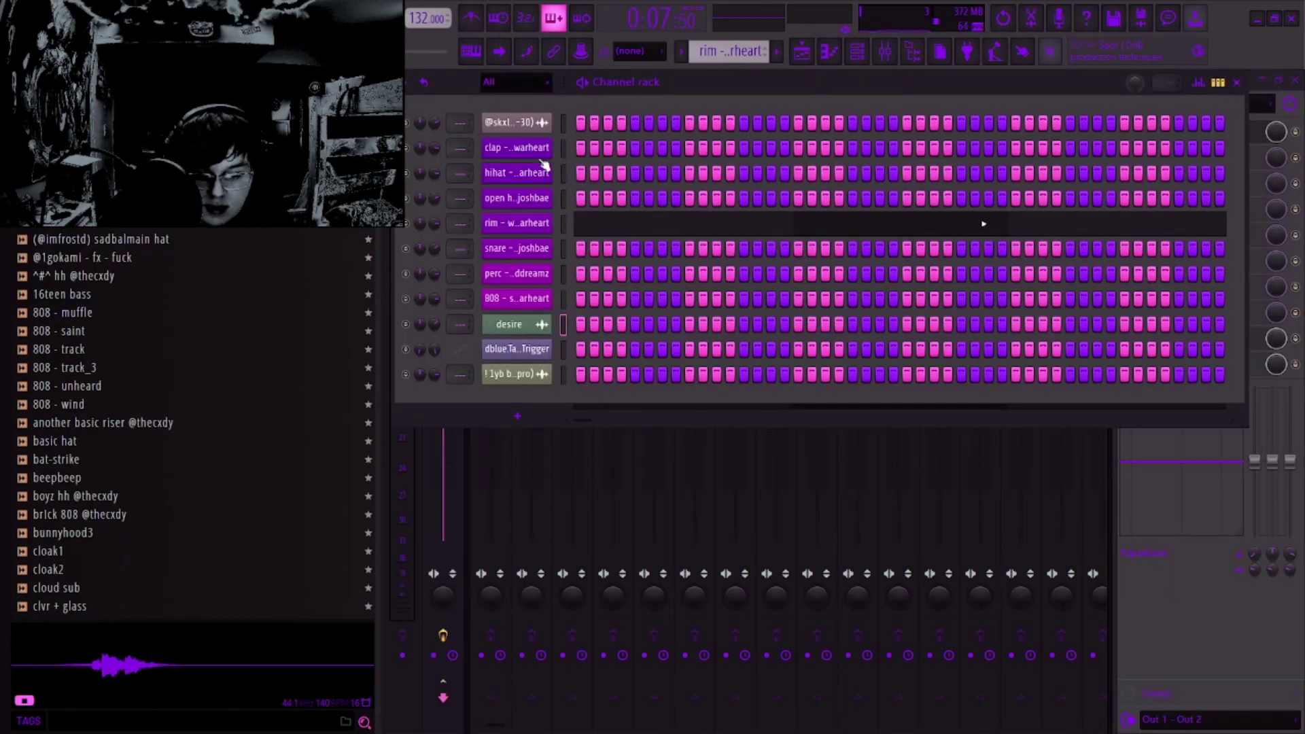
{"action": "left_click", "coordinate": [859, 56]}
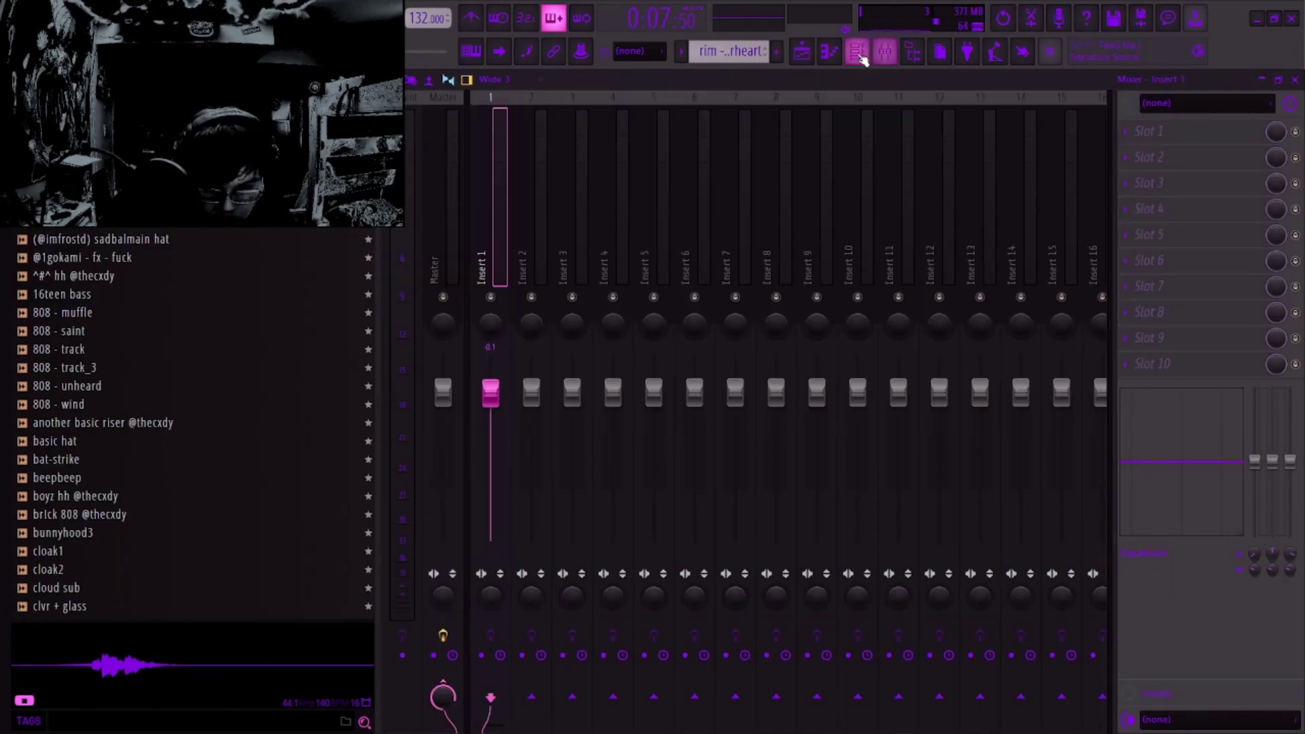
{"action": "key", "text": "F6"}
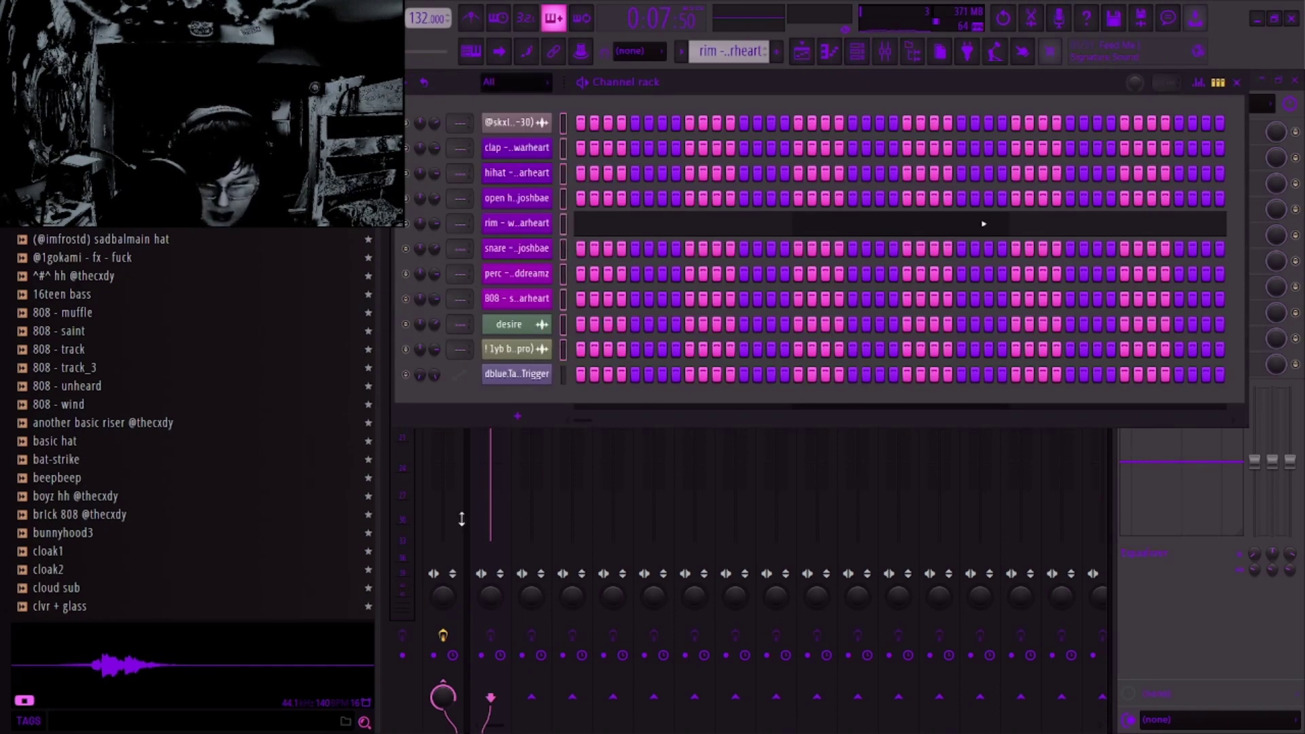
Step: Route the selected channels to separate mixer tracks starting from Insert 1
{"action": "right_click", "coordinate": [506, 92]}
{"action": "mouse_move", "coordinate": [565, 269]}
{"action": "left_click", "coordinate": [758, 282]}
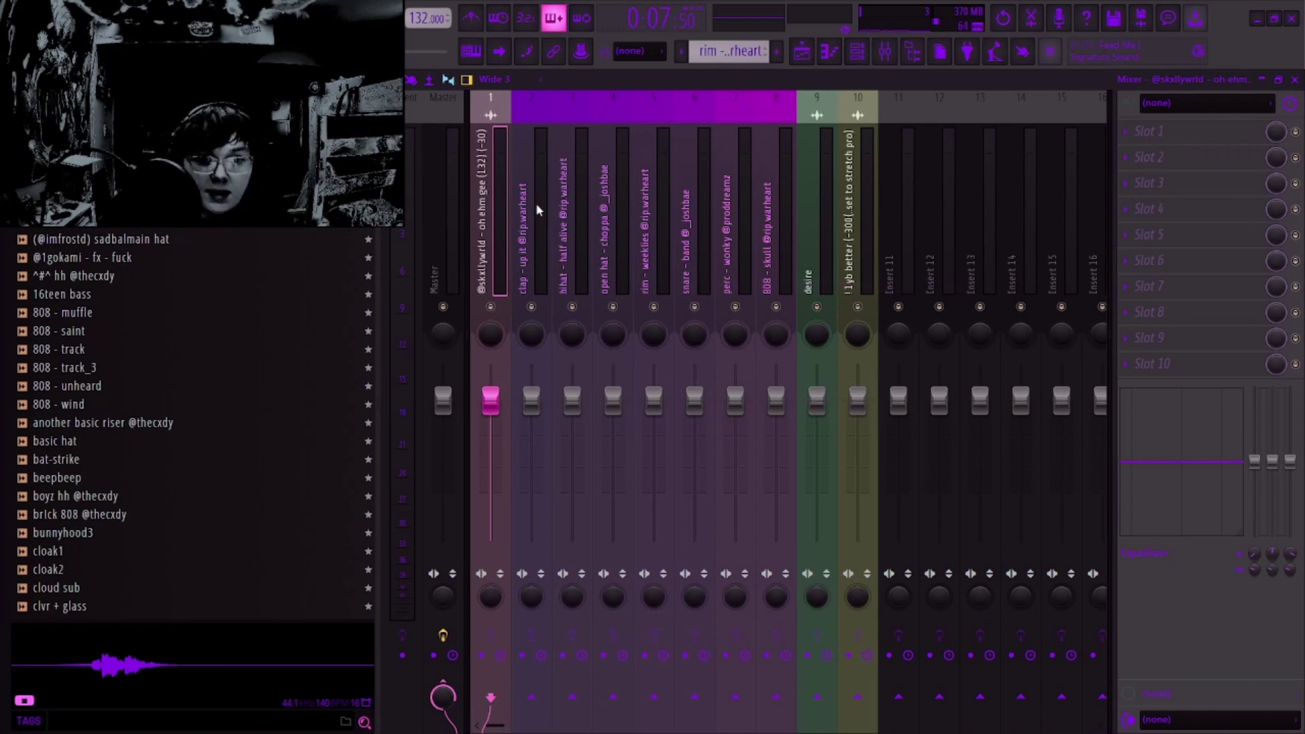
Step: Bring the open hat, desire and ! 1yb better mixer tracks back in and lower the desire fader to about -1.8 dB
{"action": "scroll", "coordinate": [836, 288], "scroll_direction": "down", "scroll_amount": 12}
{"action": "scroll", "coordinate": [836, 288], "scroll_direction": "up", "scroll_amount": 7}
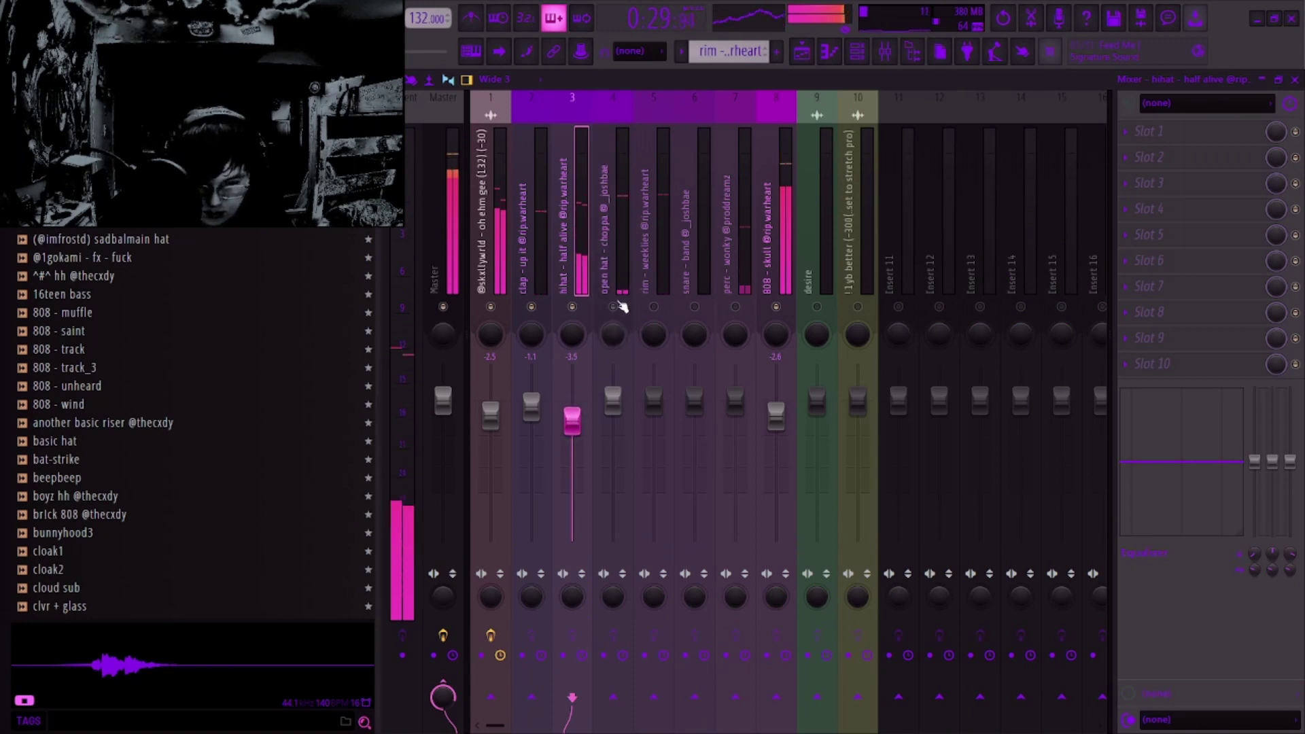
{"action": "left_click", "coordinate": [620, 282]}
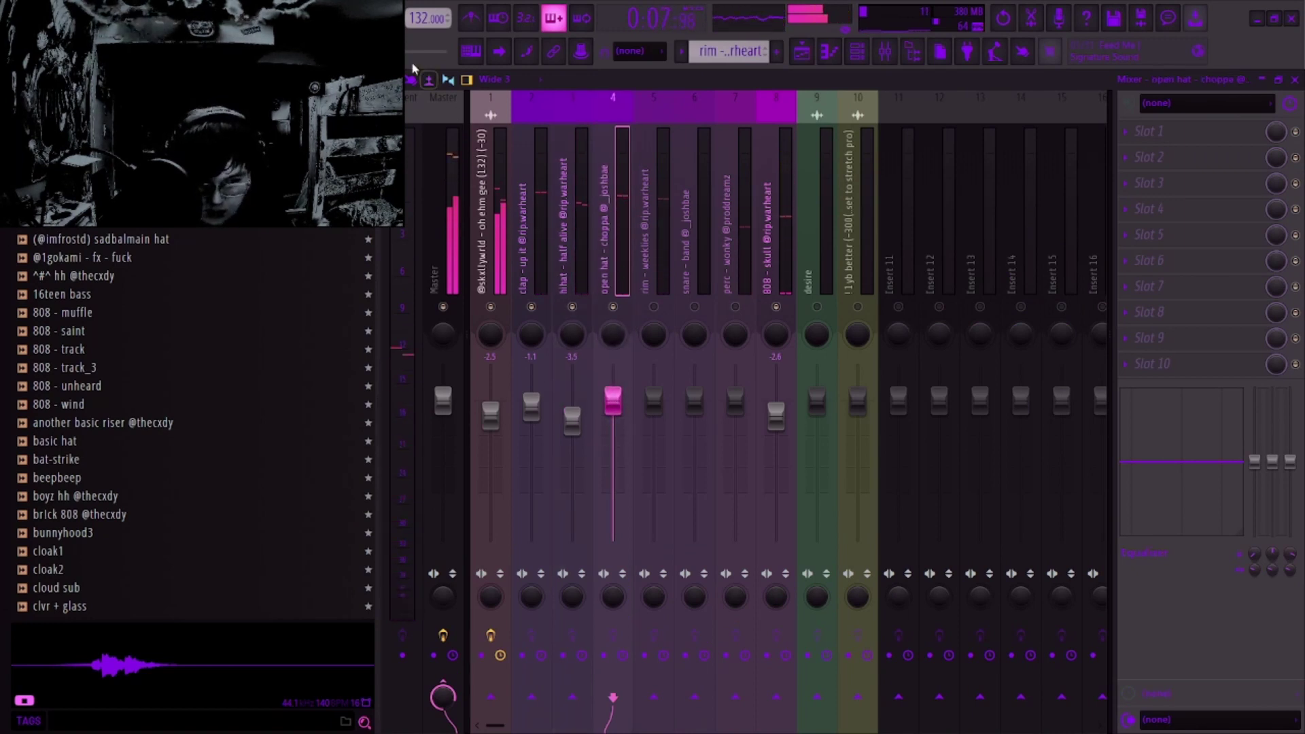
{"action": "left_click", "coordinate": [859, 275]}
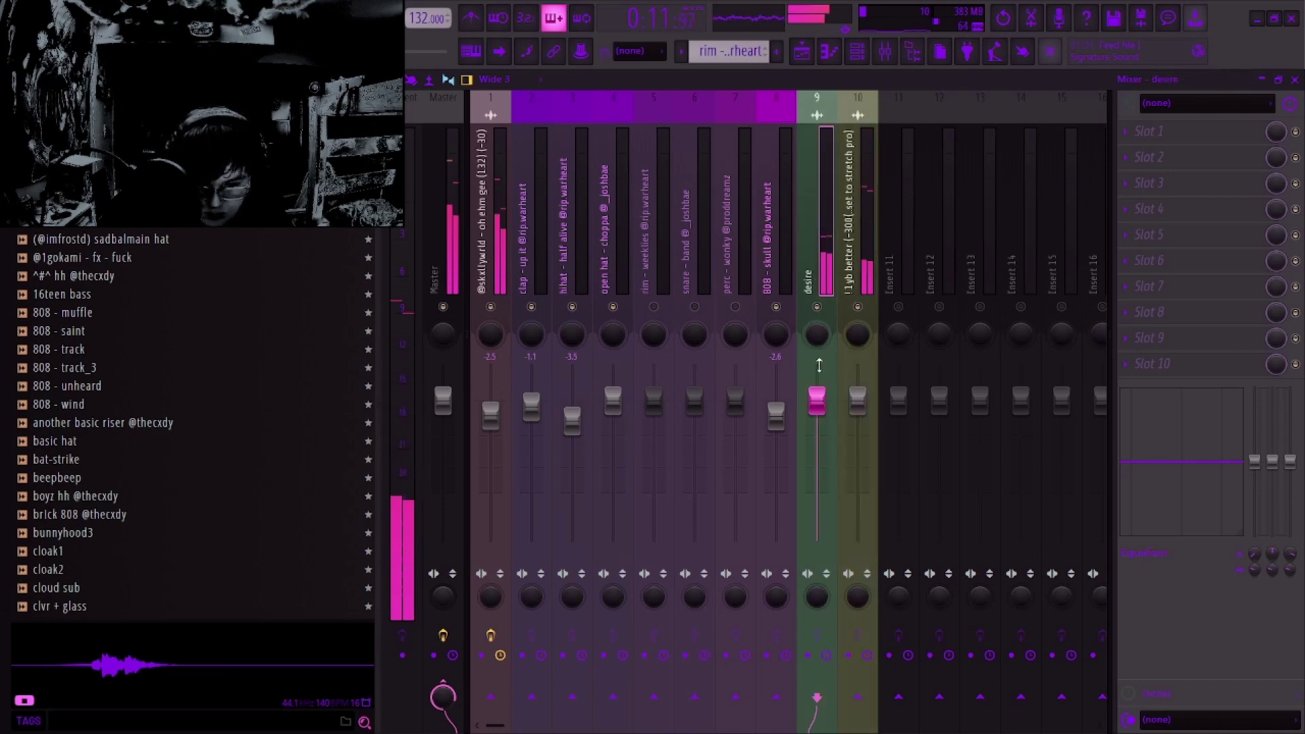
{"action": "left_click", "coordinate": [823, 402]}
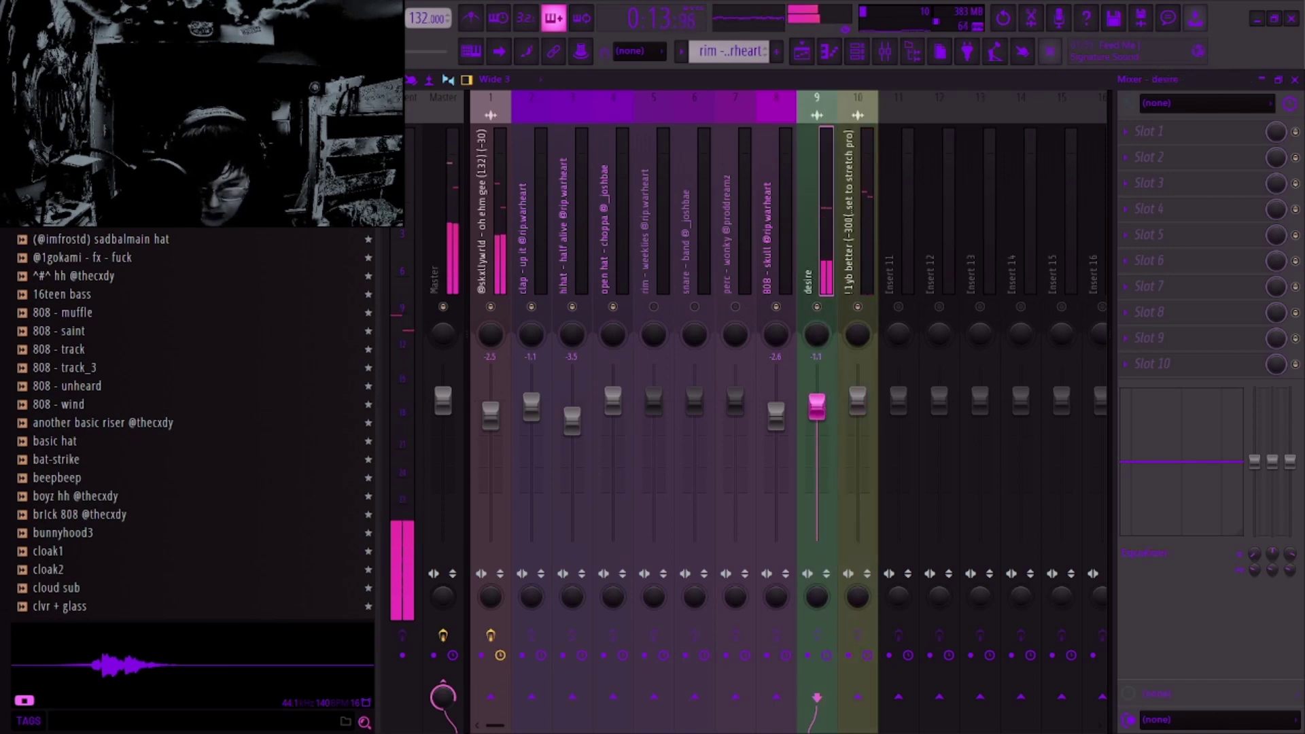
Step: Balance the mixer faders: open hat to about -2.8 dB, rim to about -3.0 dB and snare to about -2.1 dB
{"action": "left_click", "coordinate": [613, 400]}
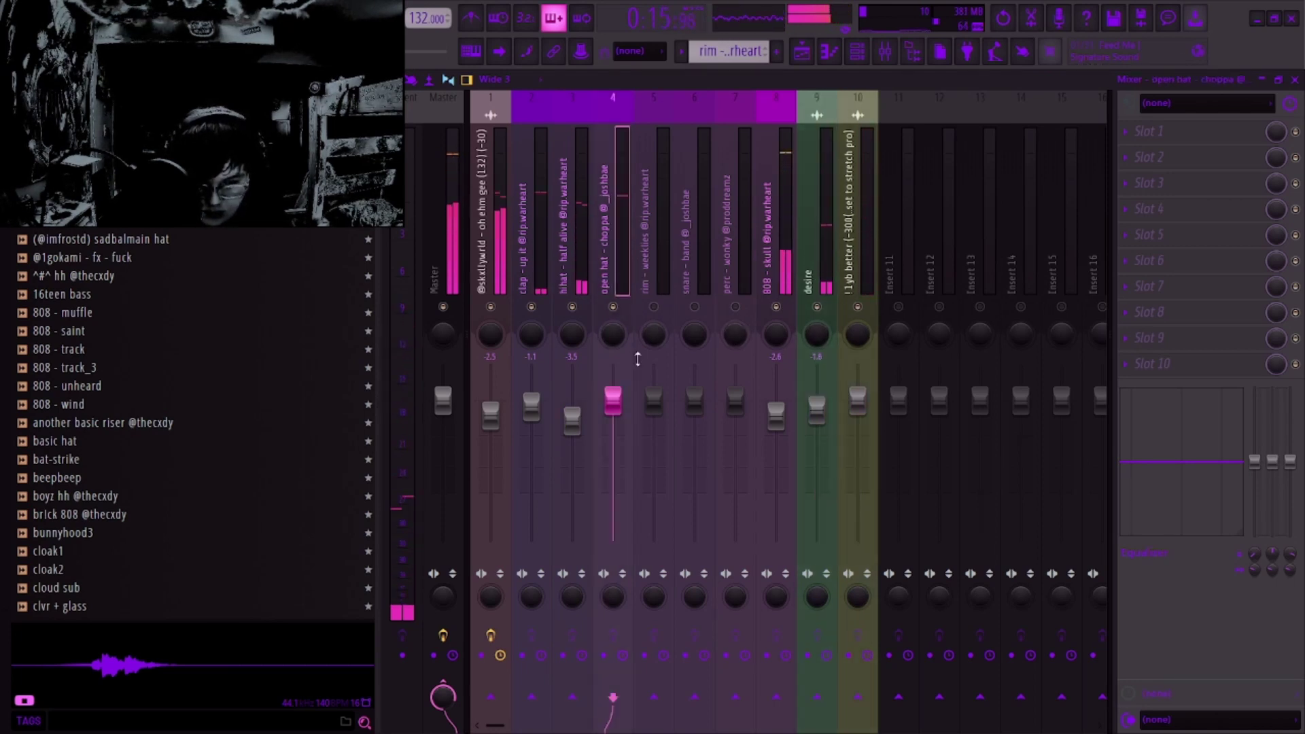
{"action": "left_click", "coordinate": [658, 318]}
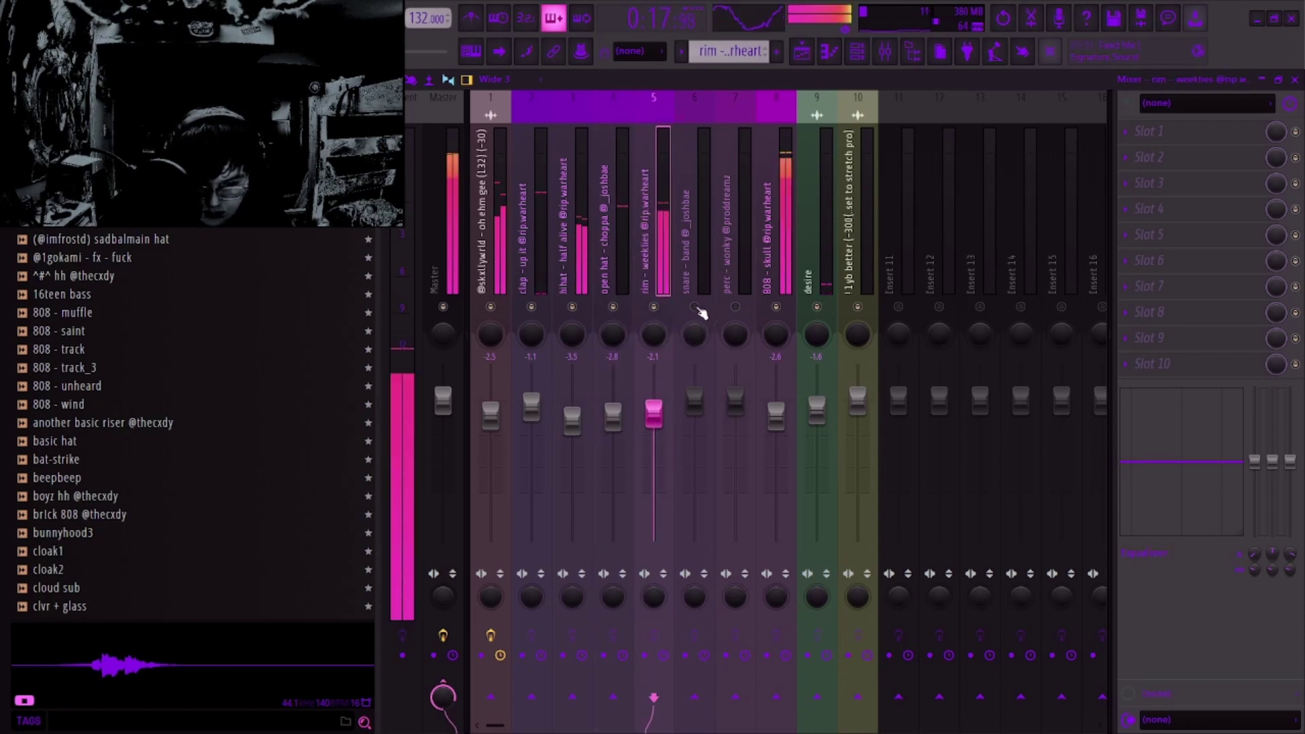
{"action": "left_click", "coordinate": [696, 284]}
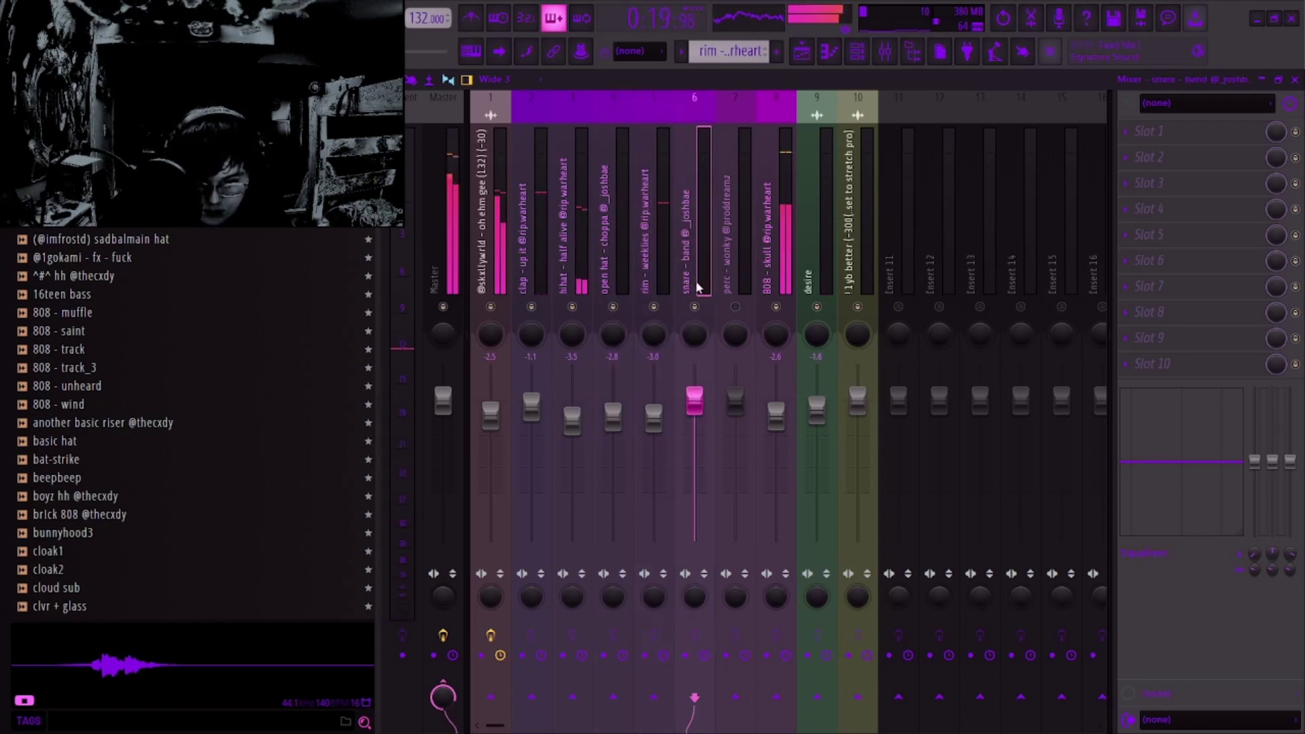
{"action": "left_click", "coordinate": [668, 279]}
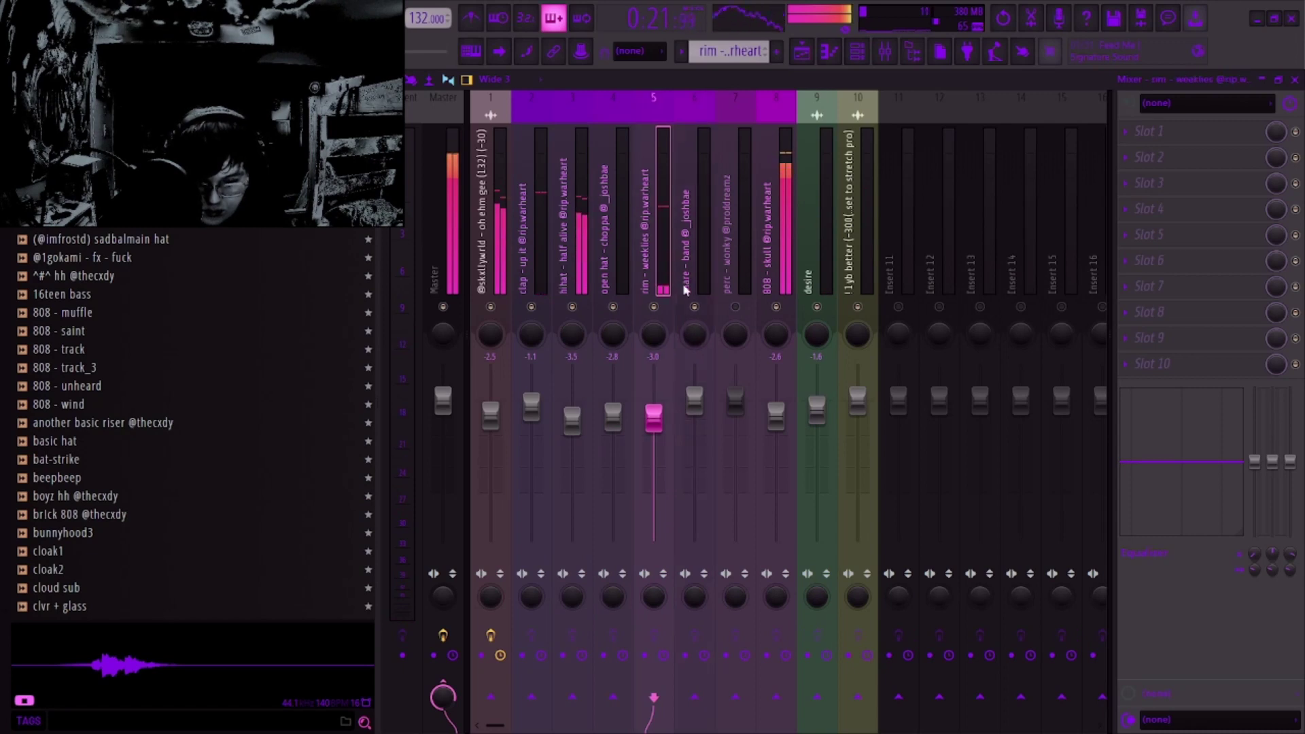
{"action": "left_click", "coordinate": [695, 293]}
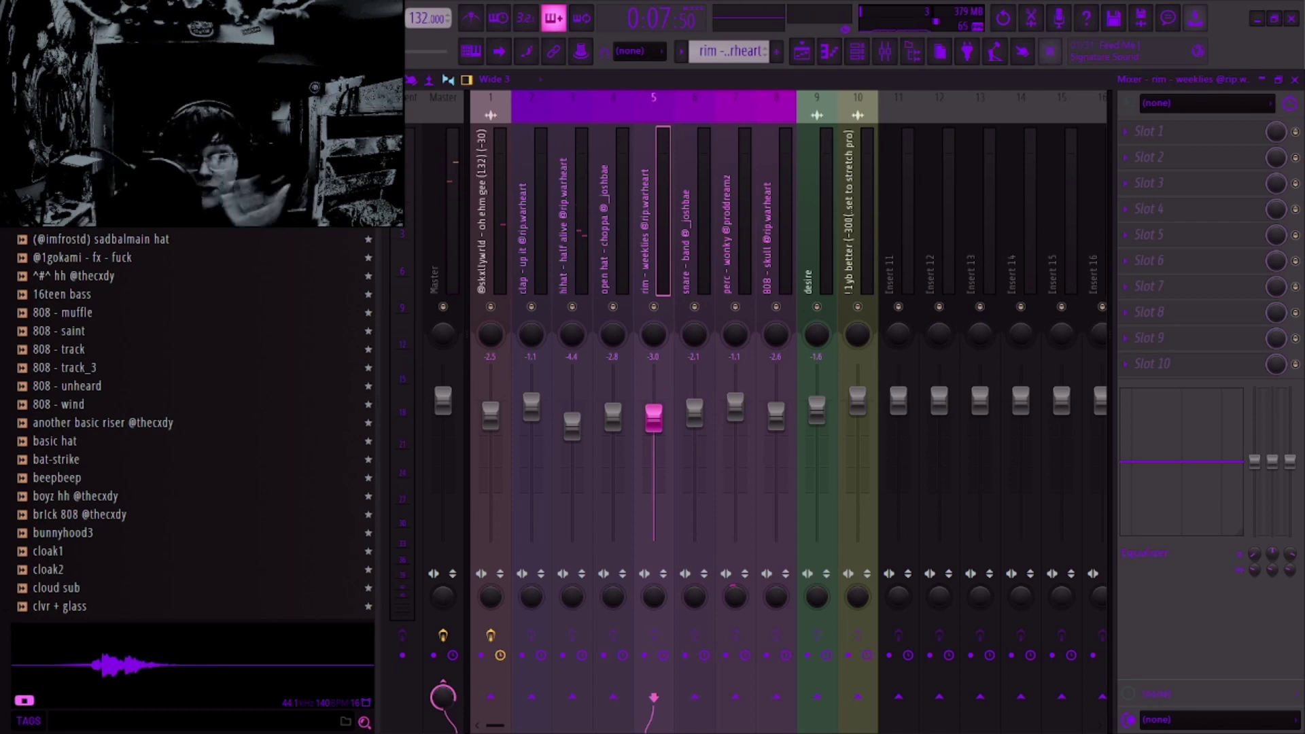
Step: Check the effect chain on the master track, start playback and inspect the effects on the melody track
{"action": "scroll", "coordinate": [465, 269], "scroll_direction": "down", "scroll_amount": 2}
{"action": "left_click", "coordinate": [430, 271]}
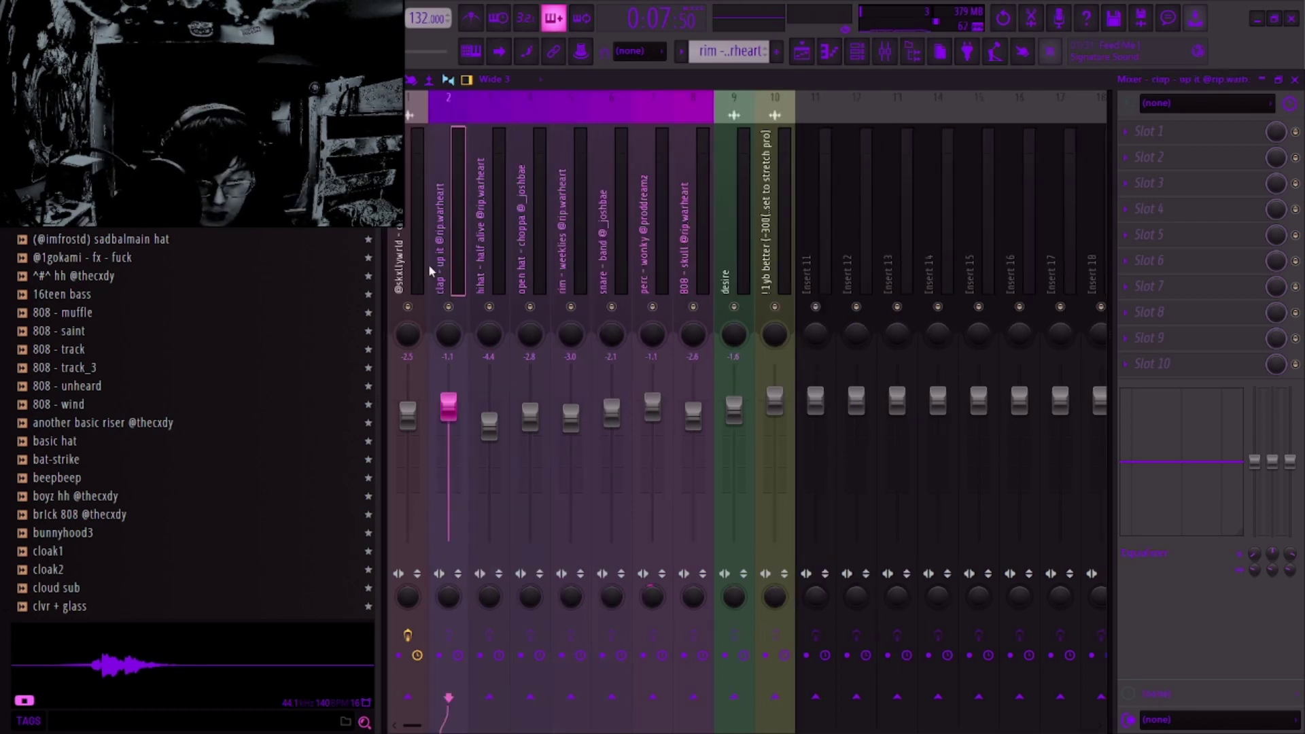
{"action": "scroll", "coordinate": [451, 267], "scroll_direction": "up", "scroll_amount": 2}
{"action": "left_click", "coordinate": [452, 266]}
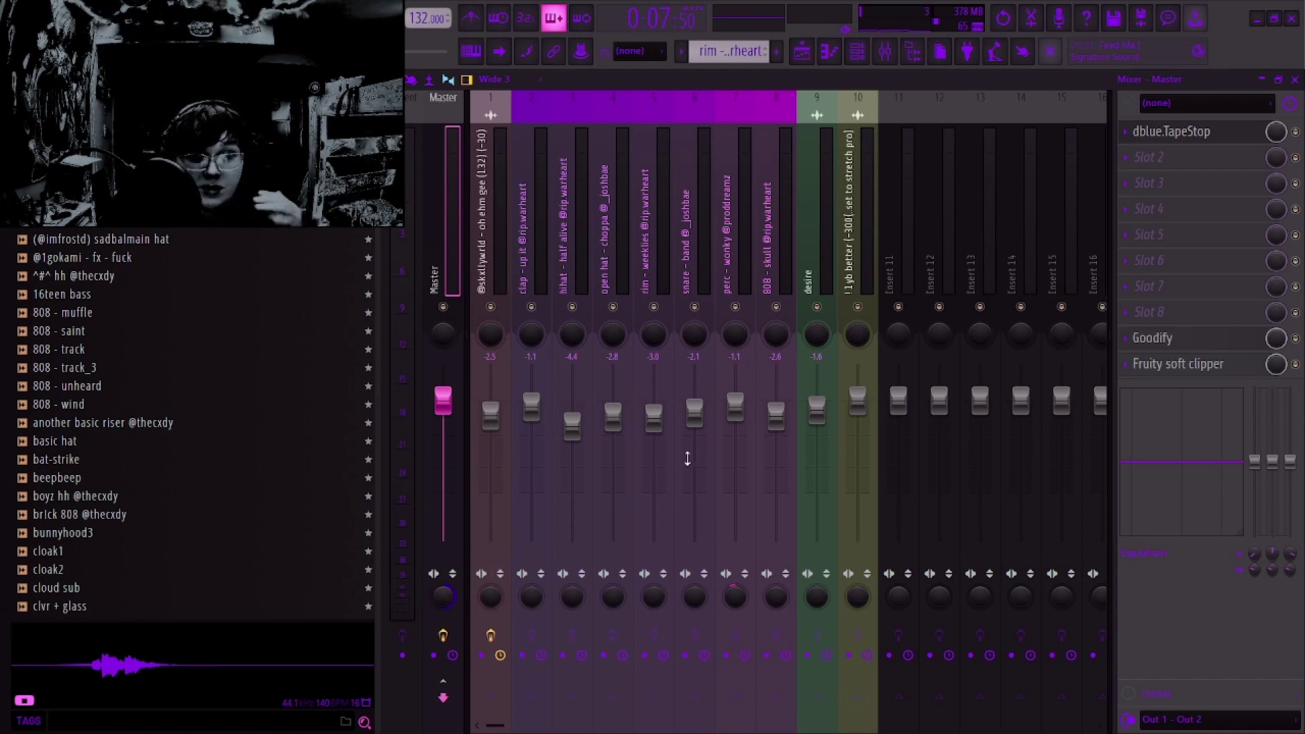
{"action": "key", "text": "space"}
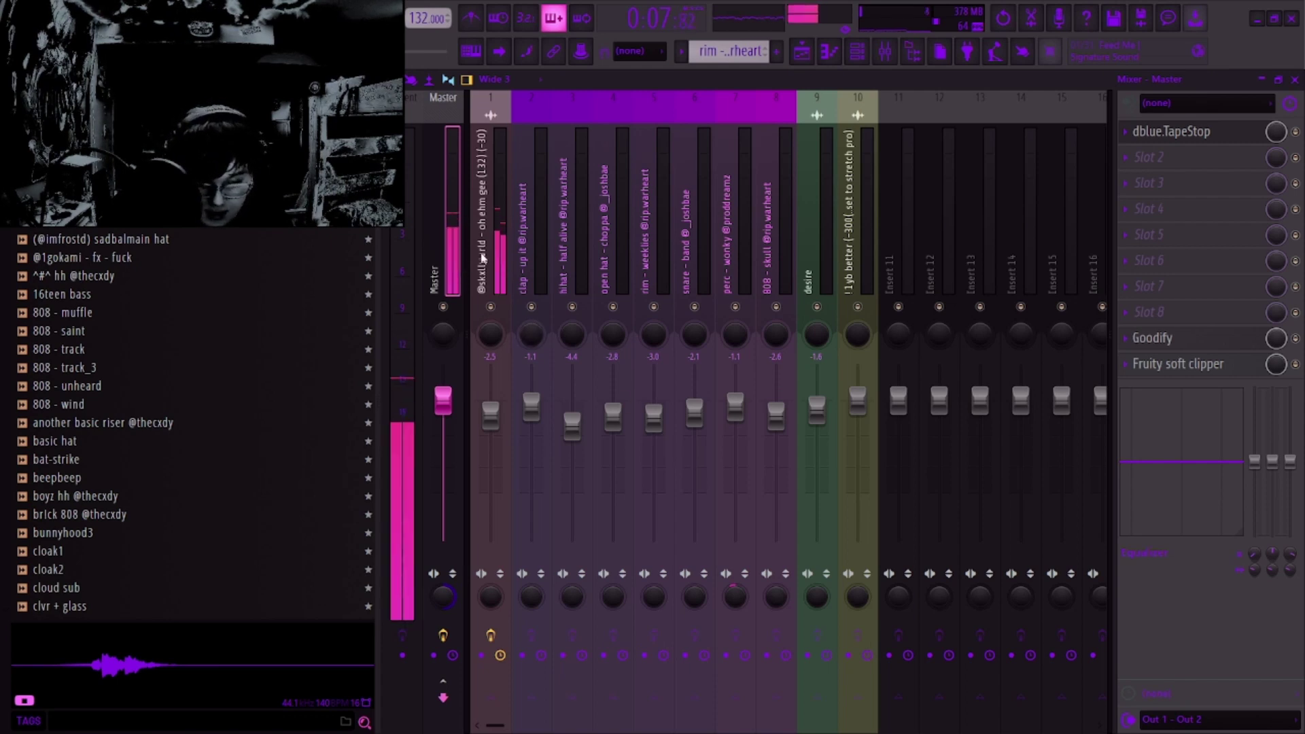
{"action": "left_click", "coordinate": [484, 257]}
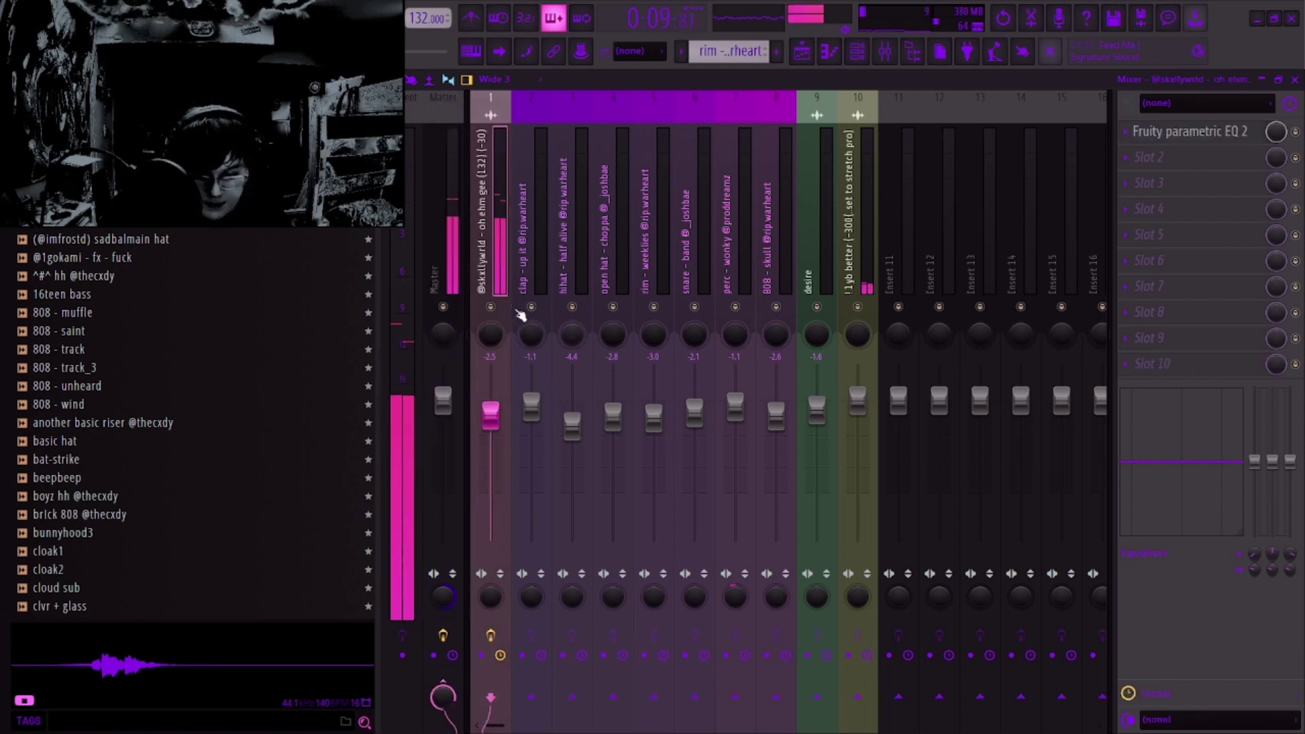
Step: Lower the ! 1yb better mixer track to about -0.7 dB and the desire track to about -2.9 dB
{"action": "left_click", "coordinate": [853, 284]}
{"action": "left_click", "coordinate": [826, 462]}
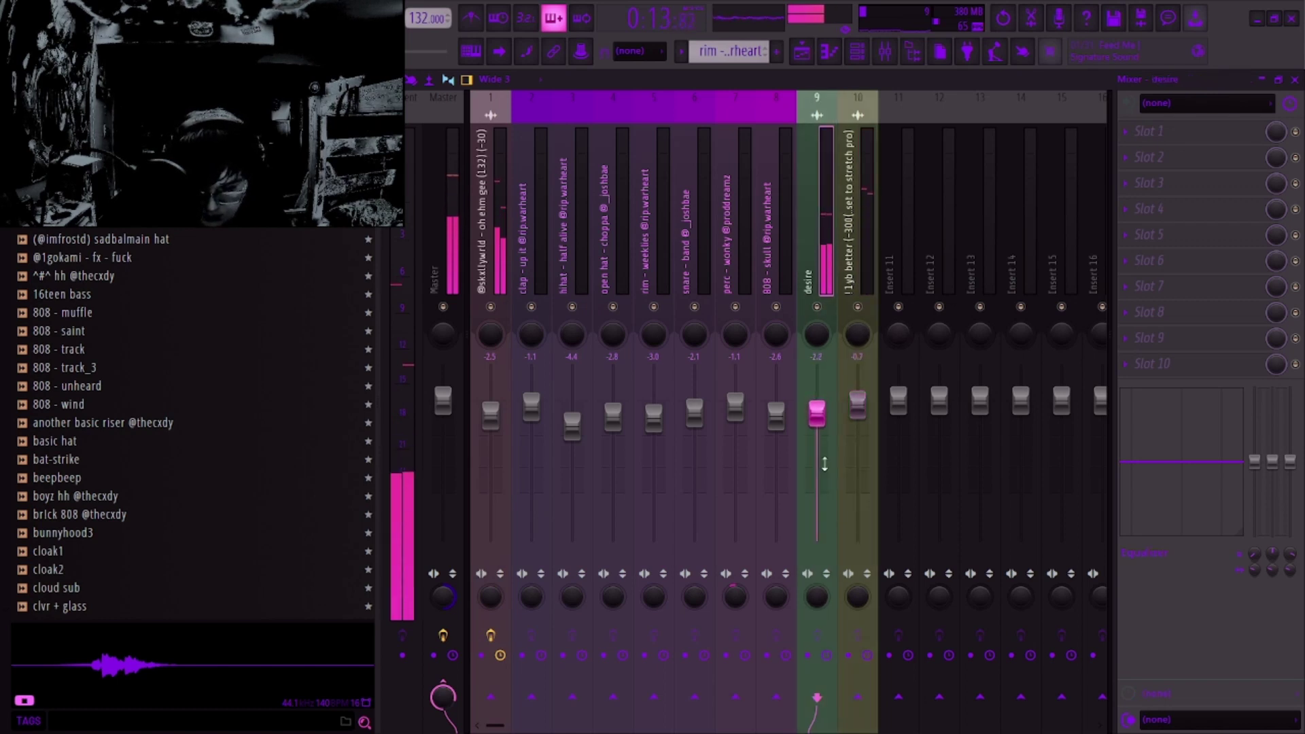
{"action": "left_click", "coordinate": [770, 248]}
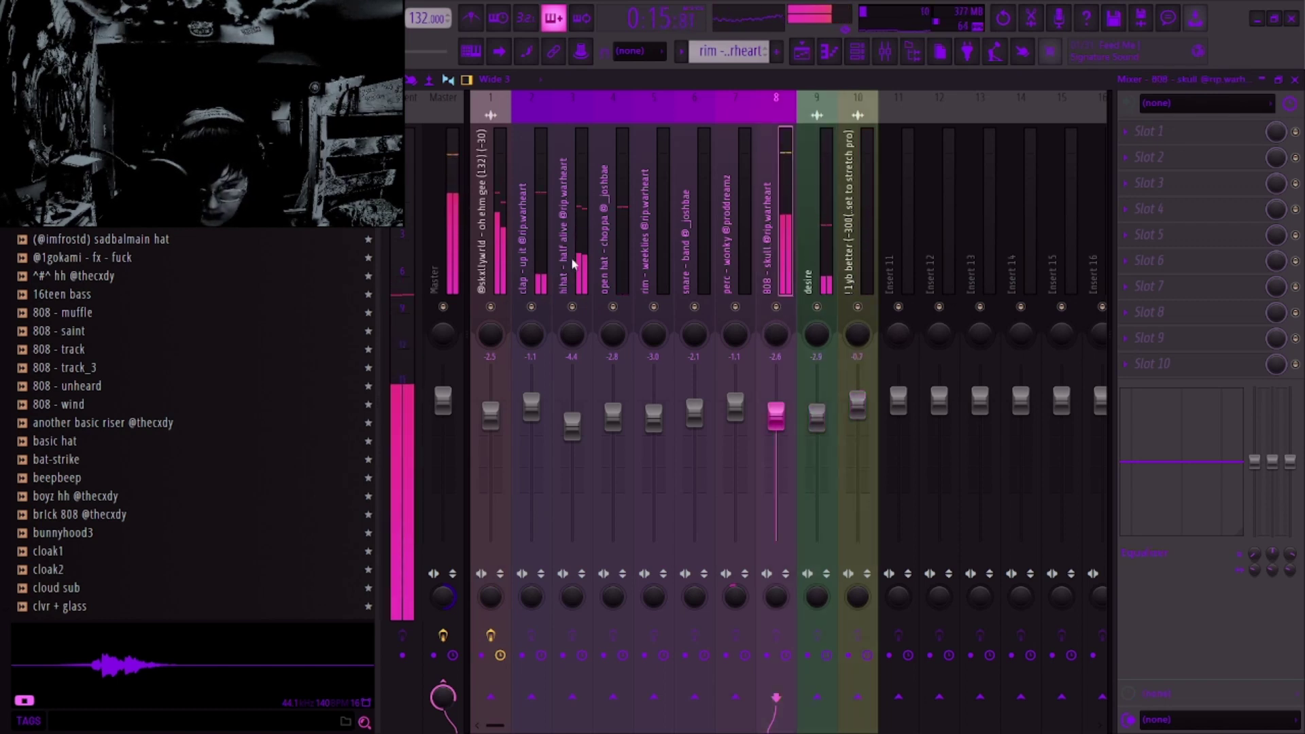
Step: Lower the clap fader to about -2.2 dB and the hi-hat fader to about -5.1 dB during playback
{"action": "left_click", "coordinate": [573, 263]}
{"action": "left_click", "coordinate": [532, 279]}
{"action": "left_click", "coordinate": [576, 299]}
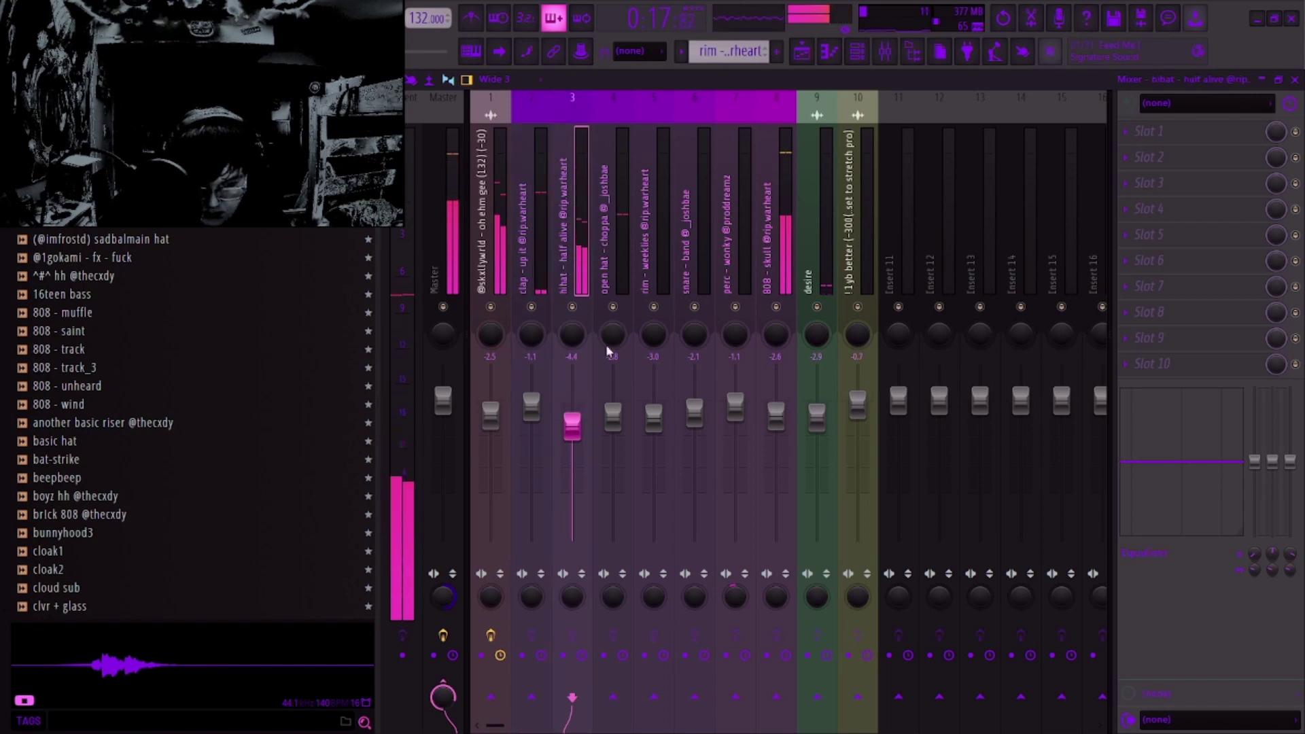
{"action": "scroll", "coordinate": [579, 469], "scroll_direction": "down", "scroll_amount": 1}
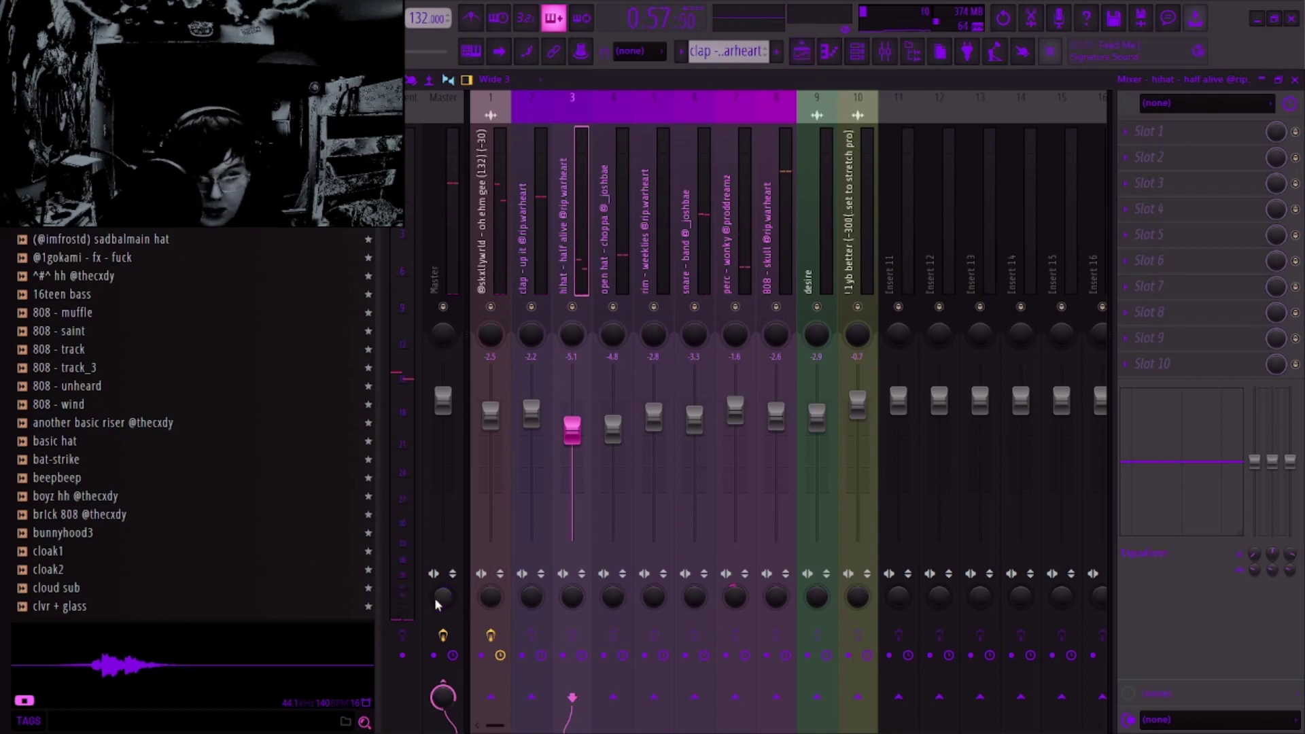
Step: Create a new empty pattern with the default name and return to the playlist arrangement
{"action": "left_click", "coordinate": [777, 52]}
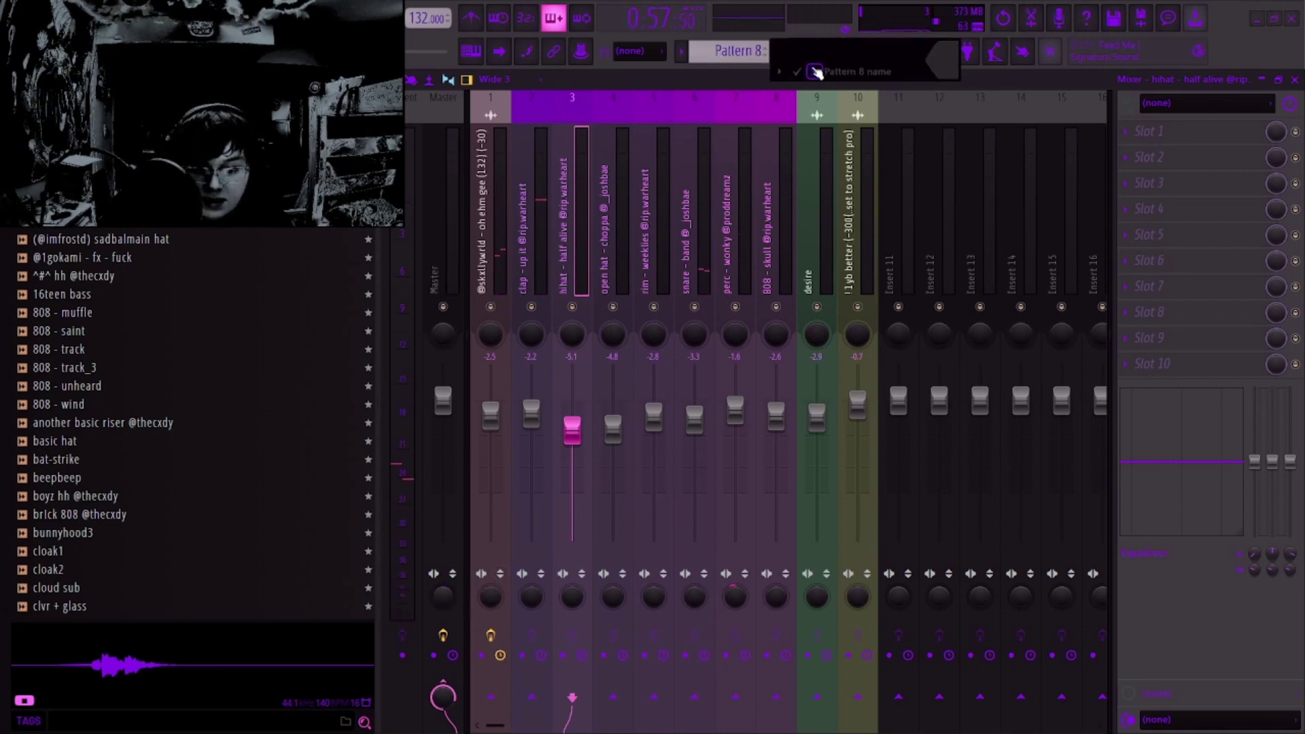
{"action": "left_click", "coordinate": [815, 72]}
{"action": "left_click", "coordinate": [802, 52]}
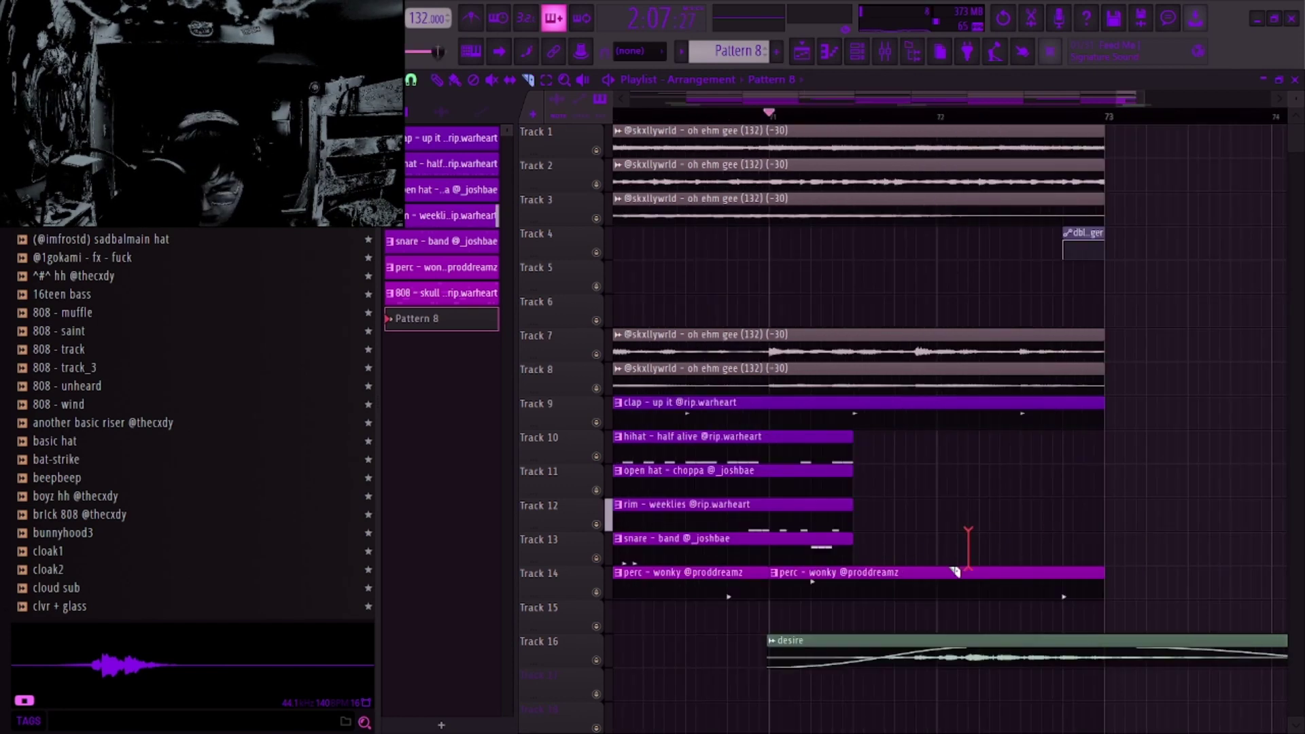
Step: Trim the hi-hat, open hat, rim and snare clips at the arrangement's end to halfway between bars 71 and 72
{"action": "left_click_drag", "start_coordinate": [954, 573], "coordinate": [936, 574]}
{"action": "key", "text": "ctrl+z"}
{"action": "right_click", "coordinate": [1020, 574]}
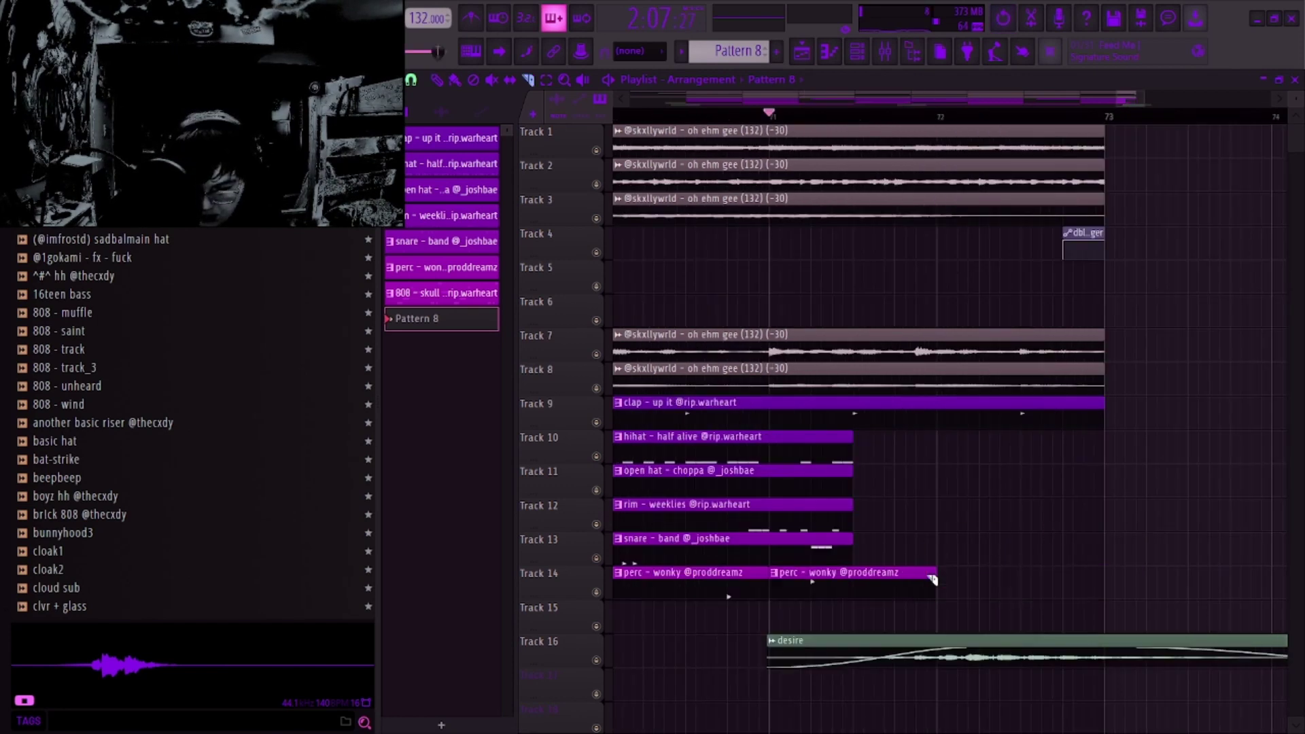
Step: Trim the clap and Track 8 clips to just before bar 72 and fade out the Track 8 audio from bar 71
{"action": "left_click_drag", "start_coordinate": [1102, 407], "coordinate": [768, 373]}
{"action": "right_click", "coordinate": [921, 390]}
{"action": "key", "text": "space"}
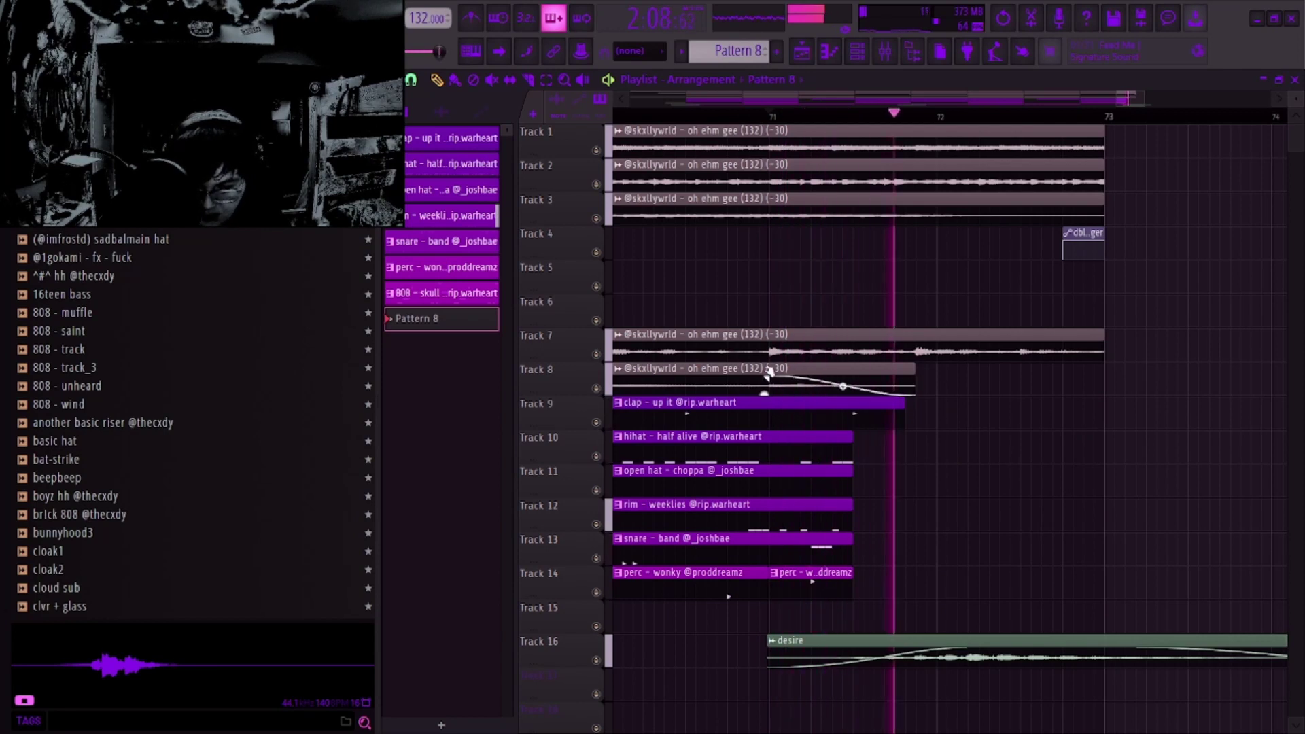
Step: Delete the short Track 4 clip before bar 73 and extend the melody clips on Tracks 1, 2, 3 and 7 to bar 76
{"action": "right_click", "coordinate": [986, 241]}
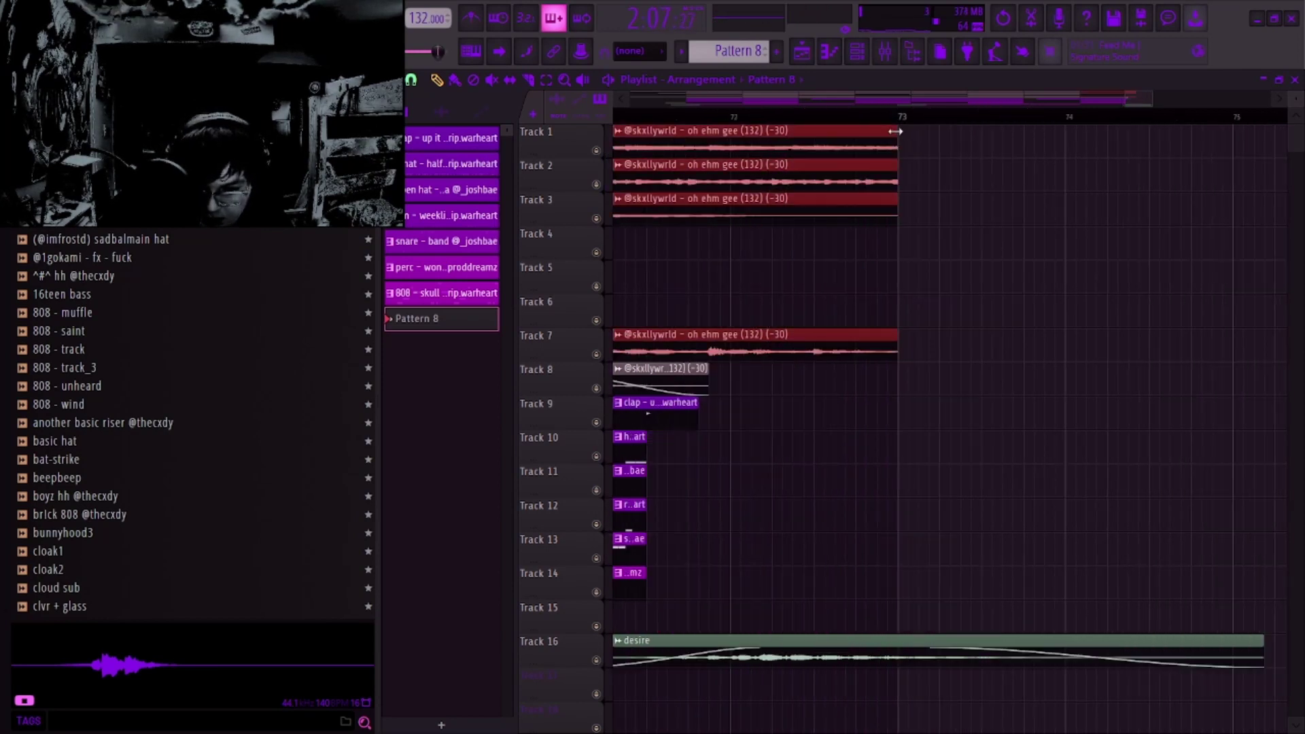
{"action": "left_click_drag", "start_coordinate": [897, 132], "coordinate": [1106, 175]}
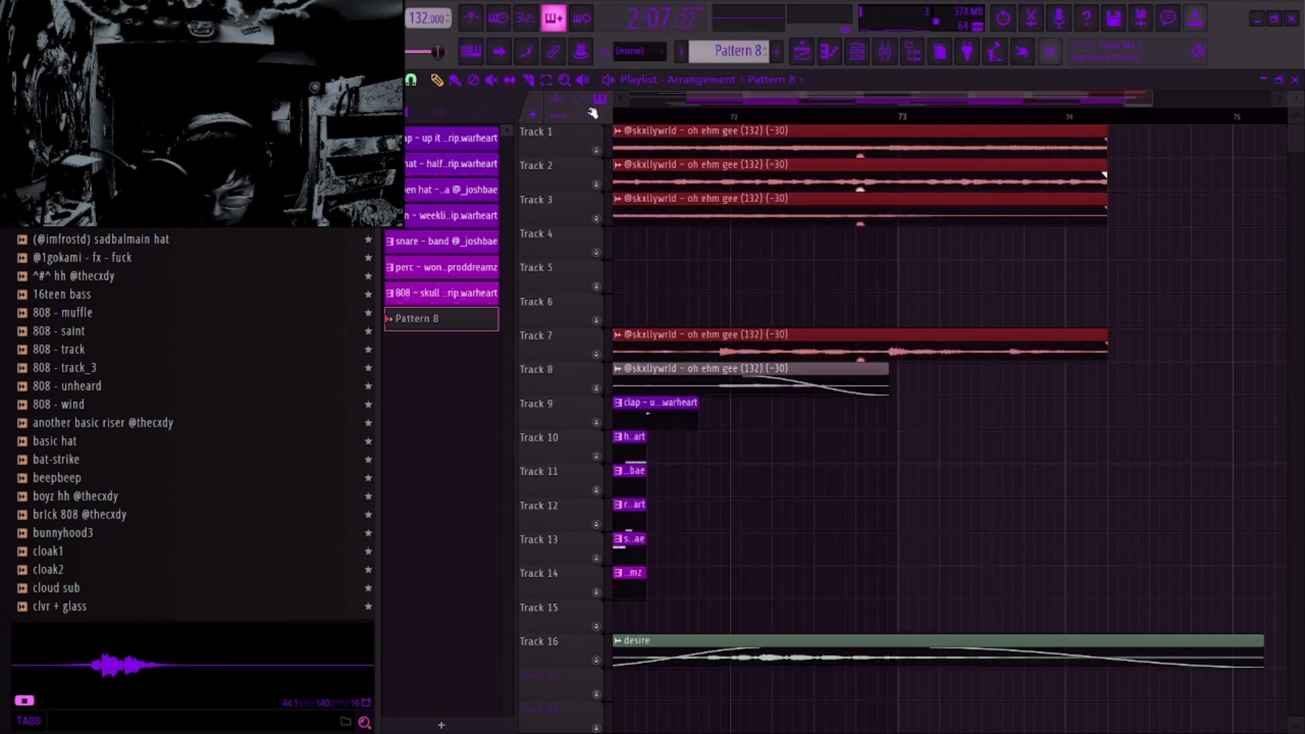
{"action": "key", "text": "ctrl+z"}
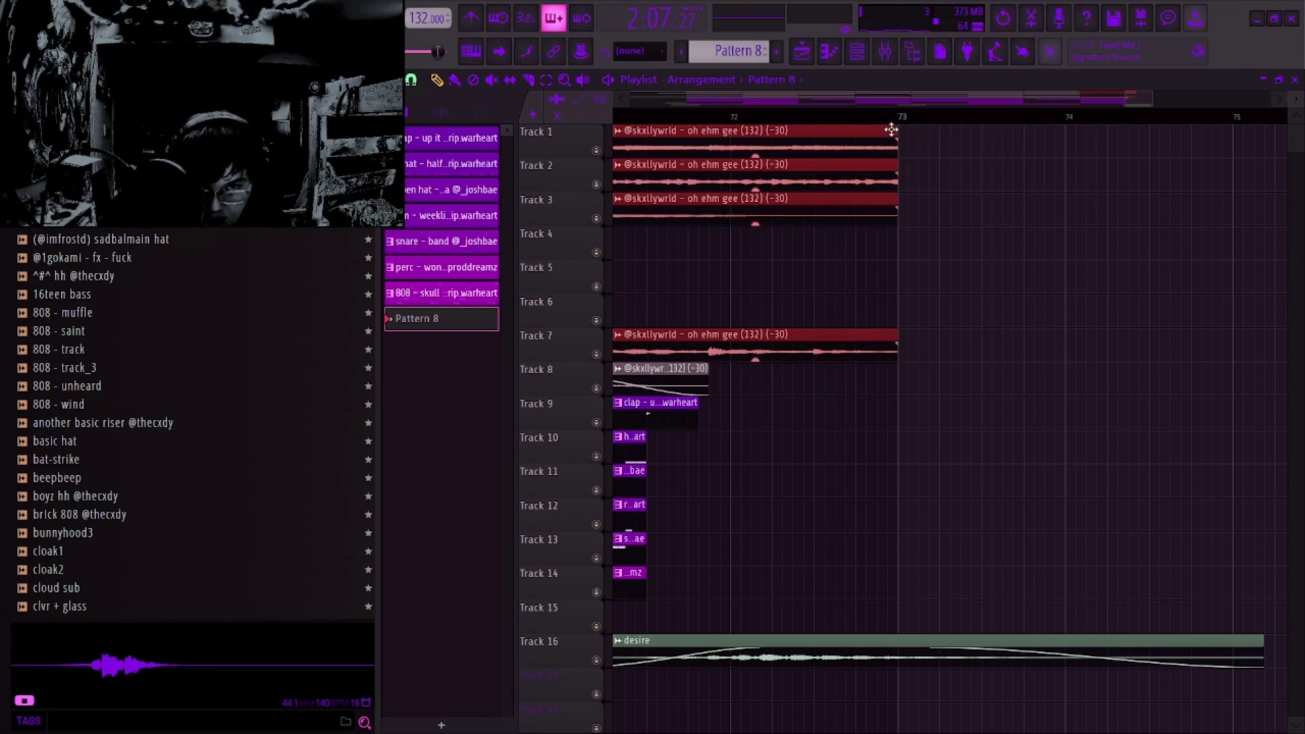
{"action": "left_click_drag", "start_coordinate": [891, 129], "coordinate": [1173, 253]}
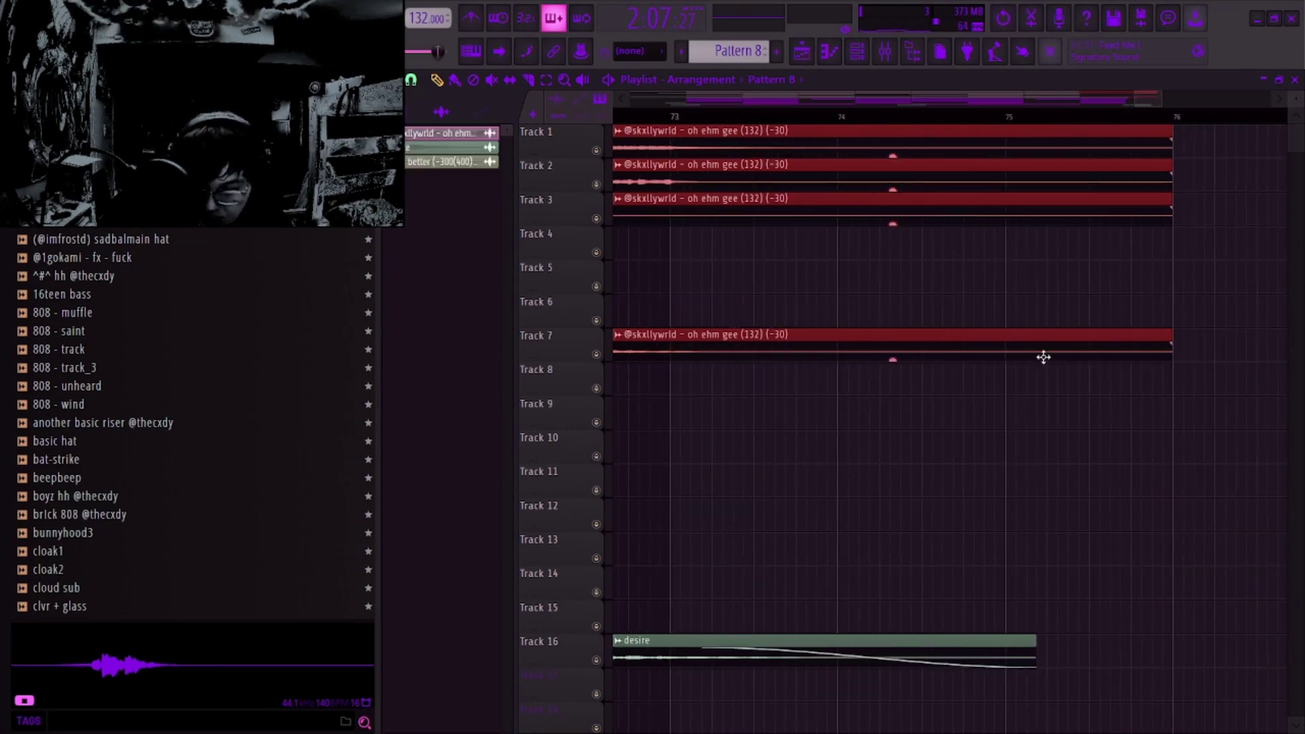
Step: Shorten the extended clips on Tracks 1, 2, 3 and 7 to bar 75 and fade them out from bar 73
{"action": "key", "text": "ctrl+d"}
{"action": "scroll", "coordinate": [1026, 434], "scroll_direction": "down", "scroll_amount": 4}
{"action": "left_click_drag", "start_coordinate": [1002, 475], "coordinate": [1031, 516]}
{"action": "right_click", "coordinate": [801, 337]}
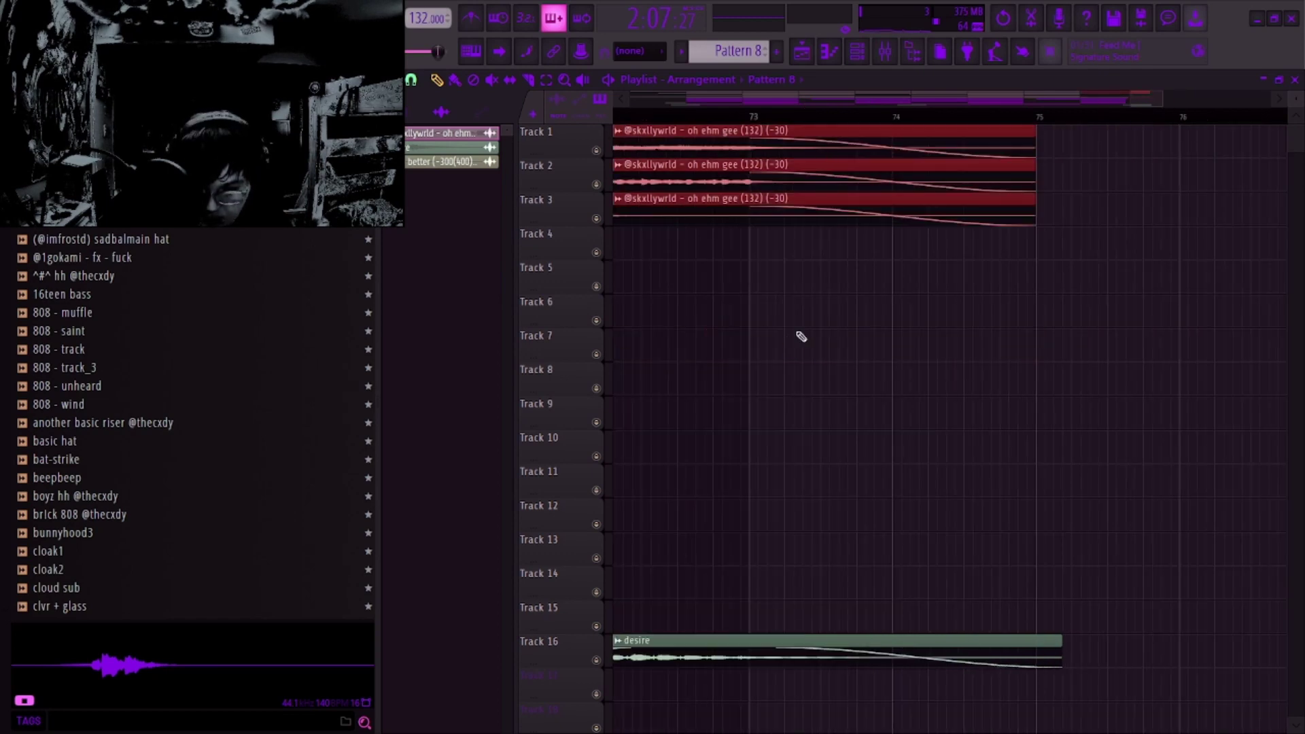
{"action": "key", "text": "ctrl+z"}
{"action": "key", "text": "ctrl+z"}
{"action": "key", "text": "ctrl+z"}
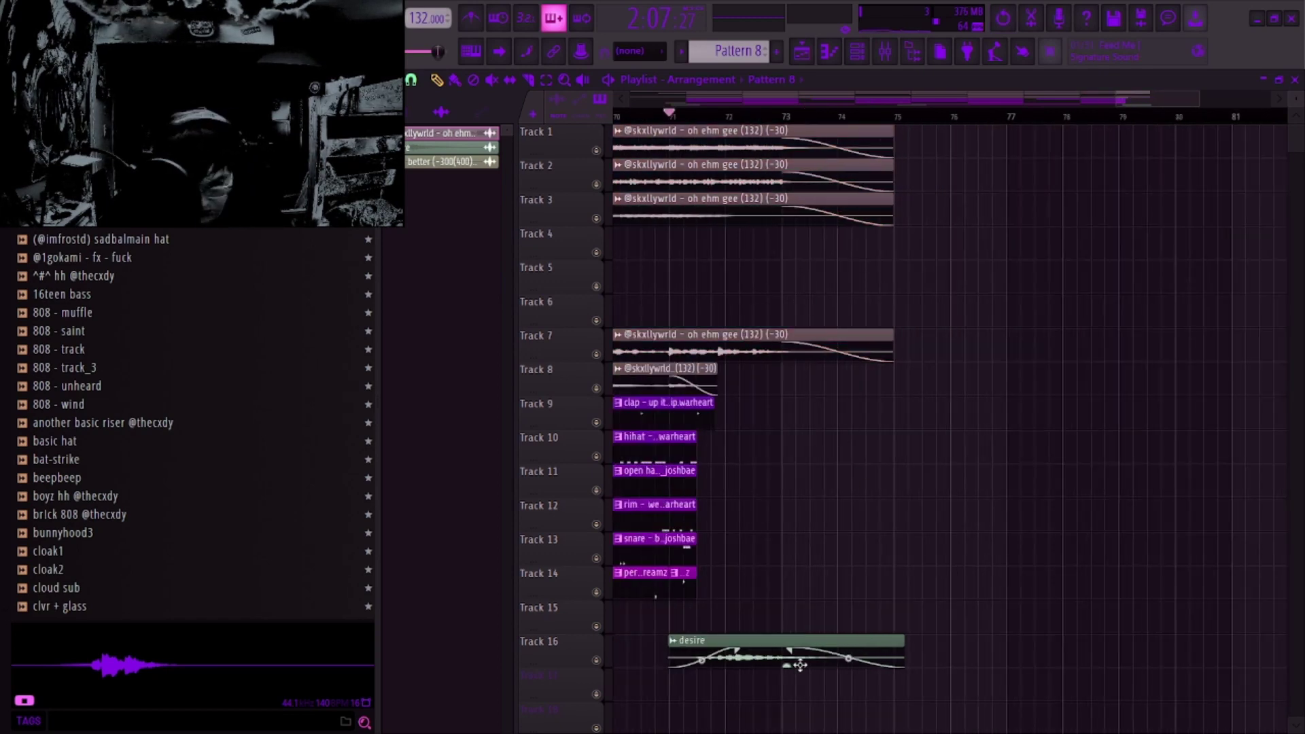
{"action": "key", "text": "ctrl+z"}
{"action": "key", "text": "ctrl+z"}
{"action": "key", "text": "ctrl+z"}
{"action": "key", "text": "ctrl+z"}
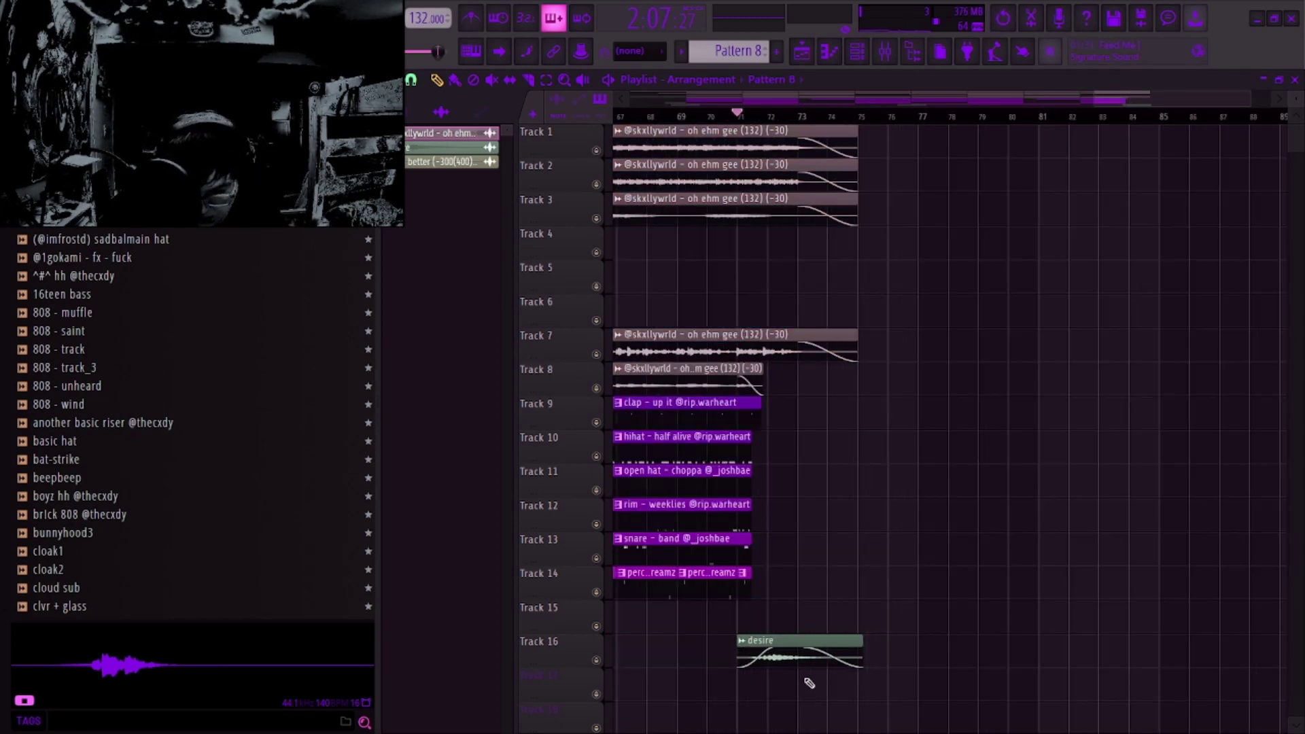
Step: Play the arrangement's ending from bar 71 to check the faded melody clips and the desire sample
{"action": "scroll", "coordinate": [808, 682], "scroll_direction": "down", "scroll_amount": 3}
{"action": "key", "text": "space"}
{"action": "scroll", "coordinate": [891, 704], "scroll_direction": "up", "scroll_amount": 4}
{"action": "scroll", "coordinate": [892, 700], "scroll_direction": "down", "scroll_amount": 3}
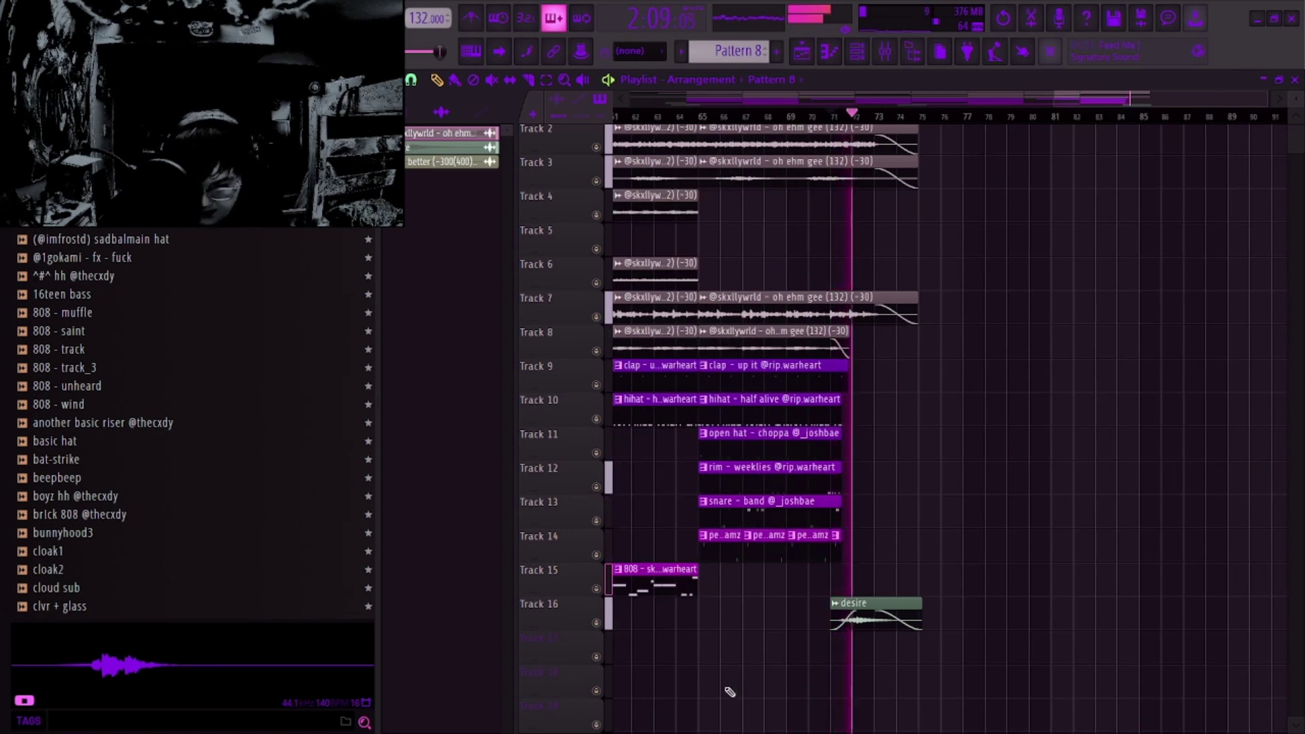